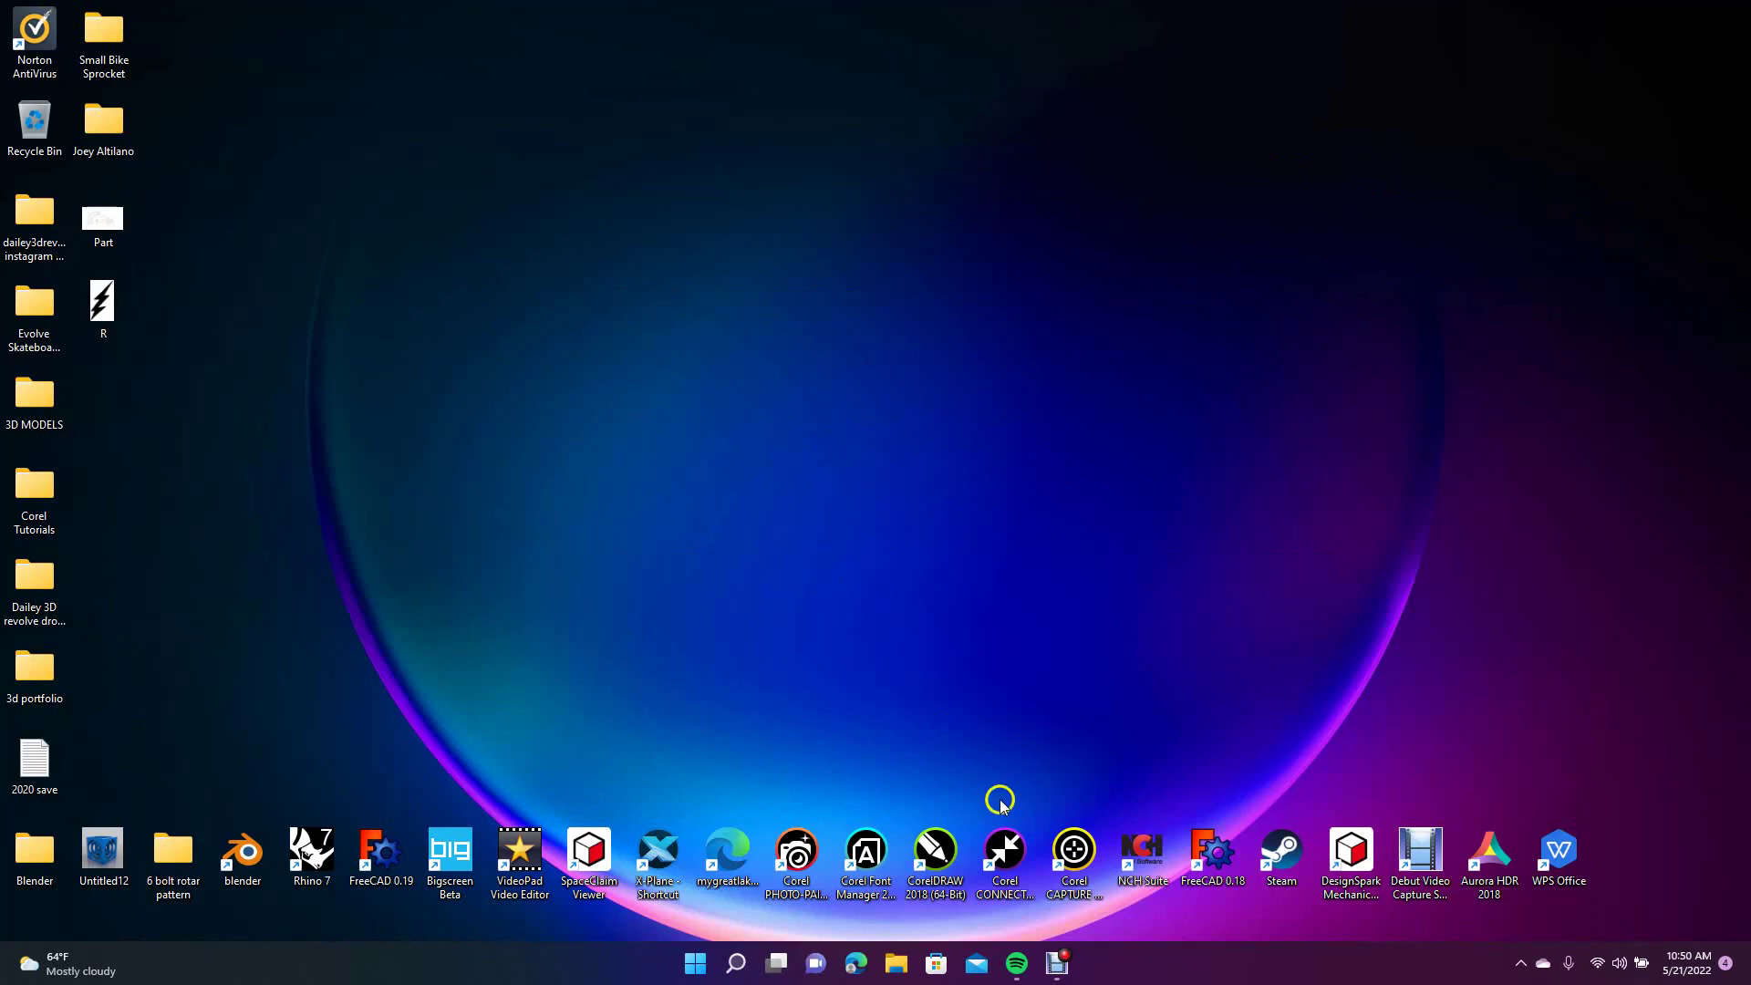
Step: Launch CorelDRAW 2018 and create a new Letter-size document, Untitled-1
{"action": "double_click", "coordinate": [935, 853]}
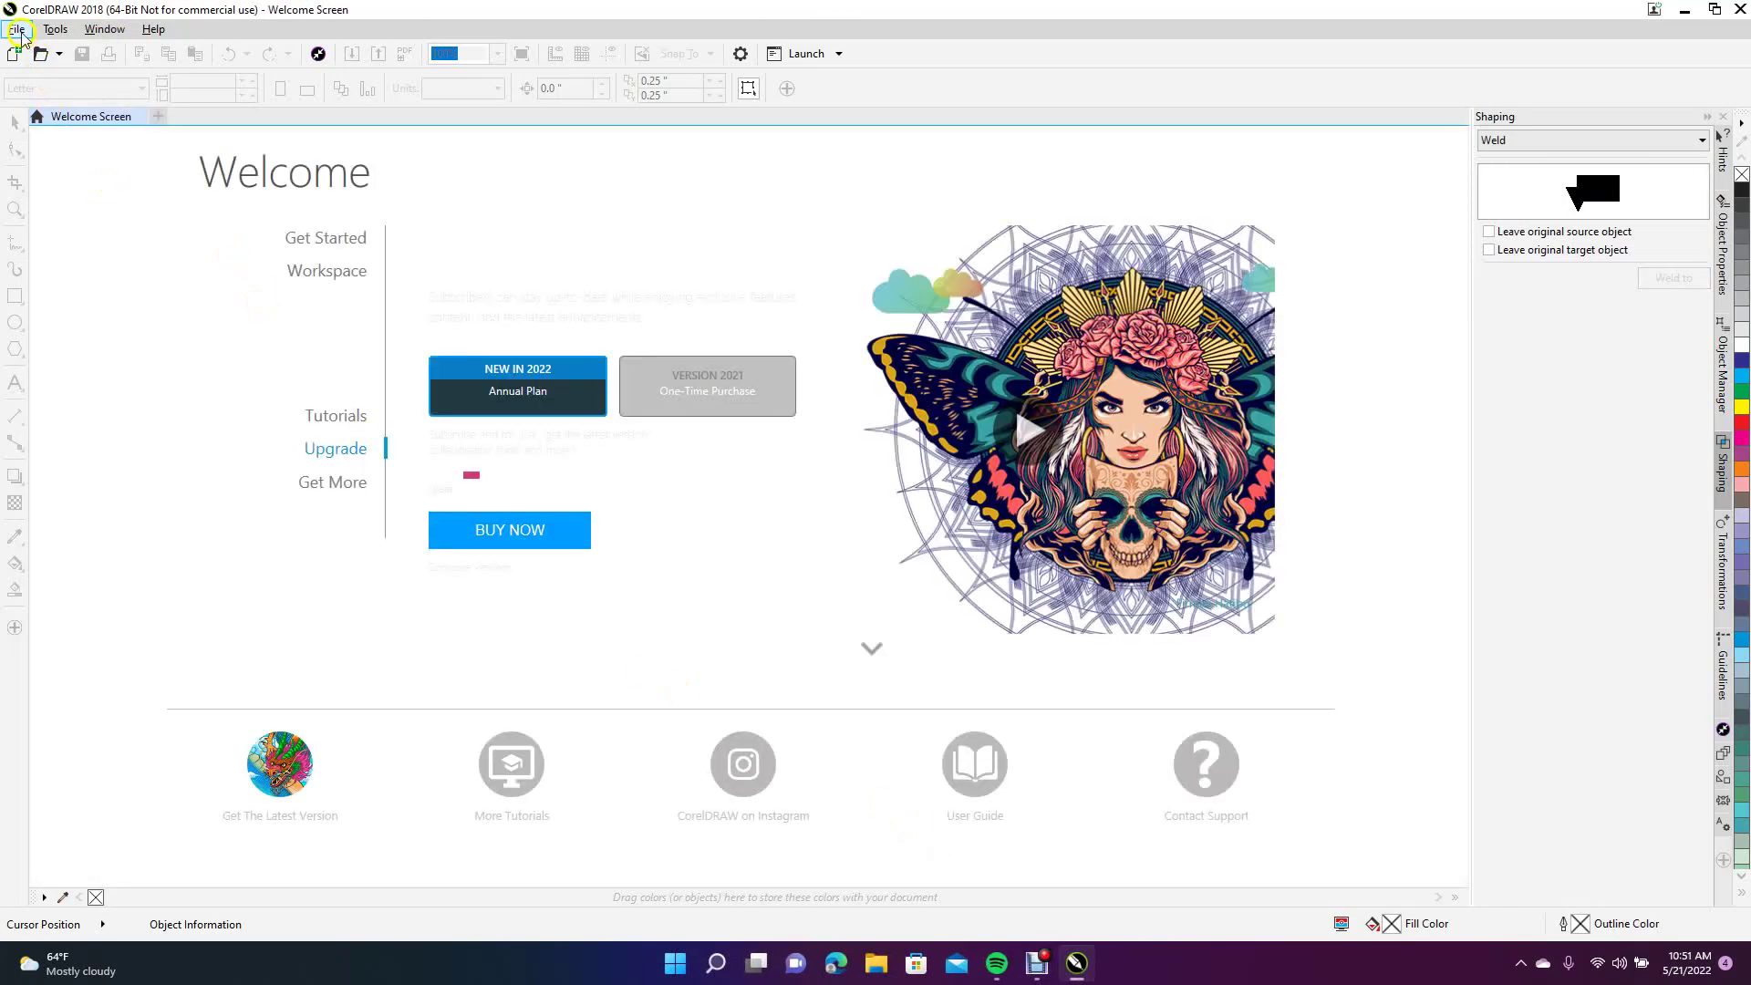
{"action": "left_click", "coordinate": [17, 32]}
{"action": "left_click", "coordinate": [36, 52]}
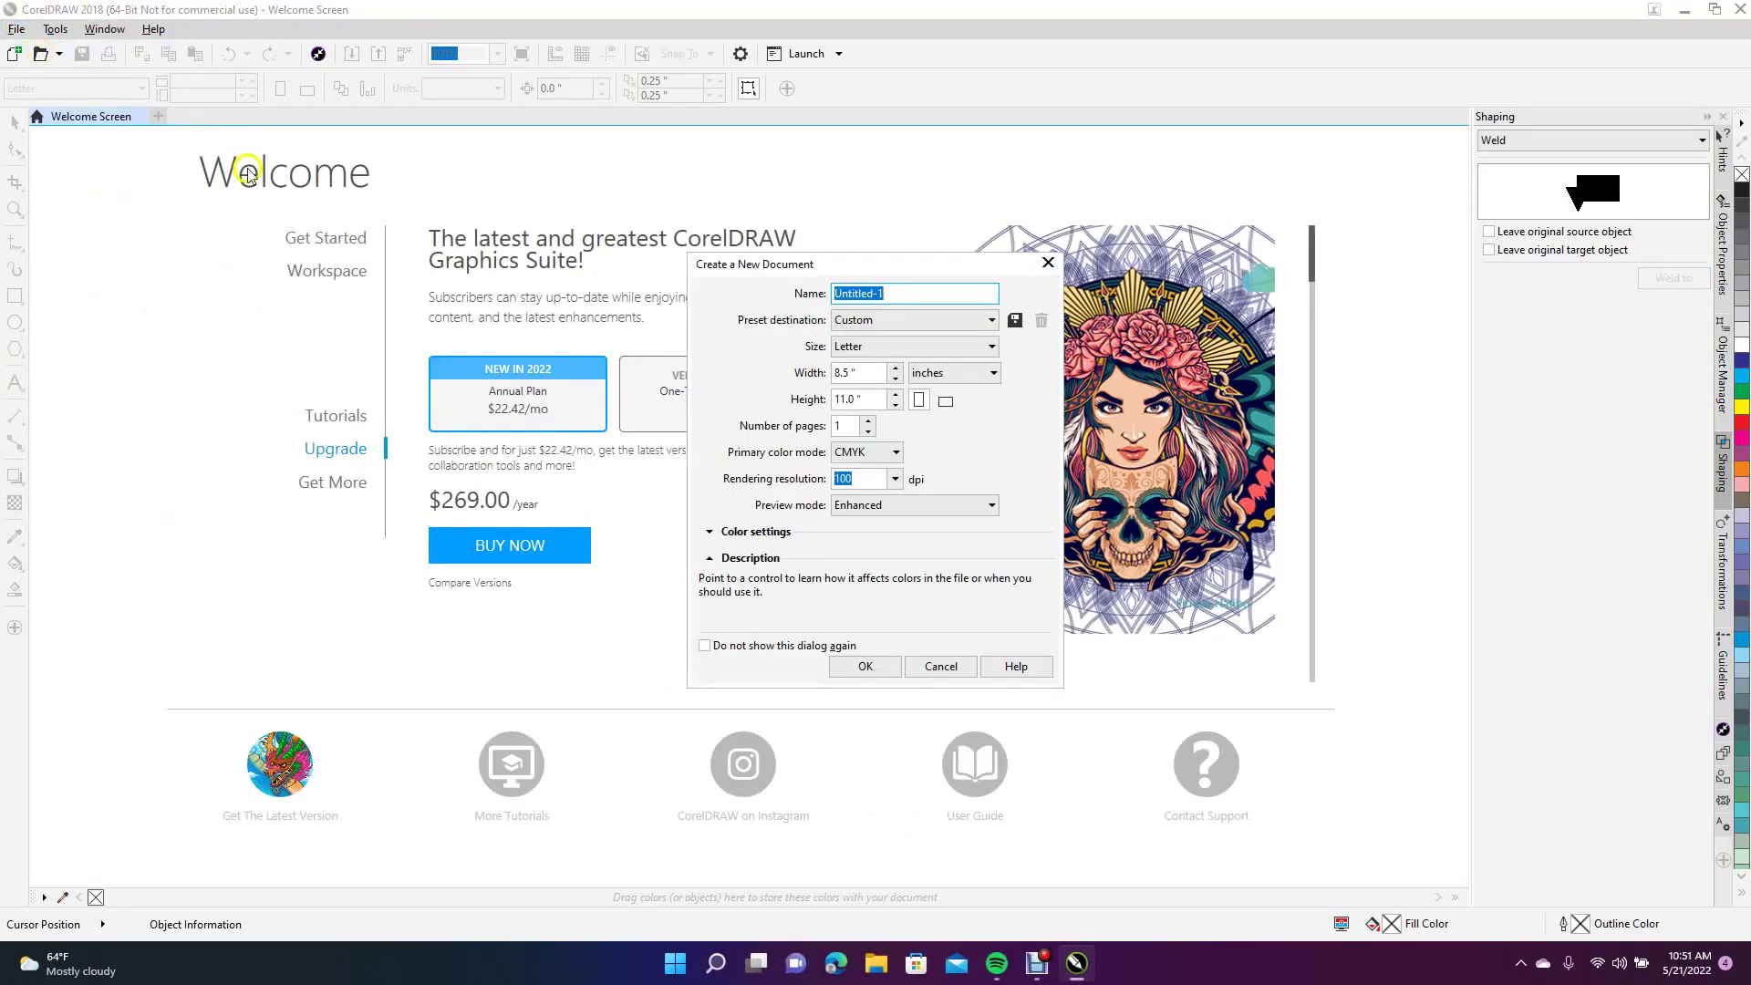
{"action": "left_click", "coordinate": [880, 666]}
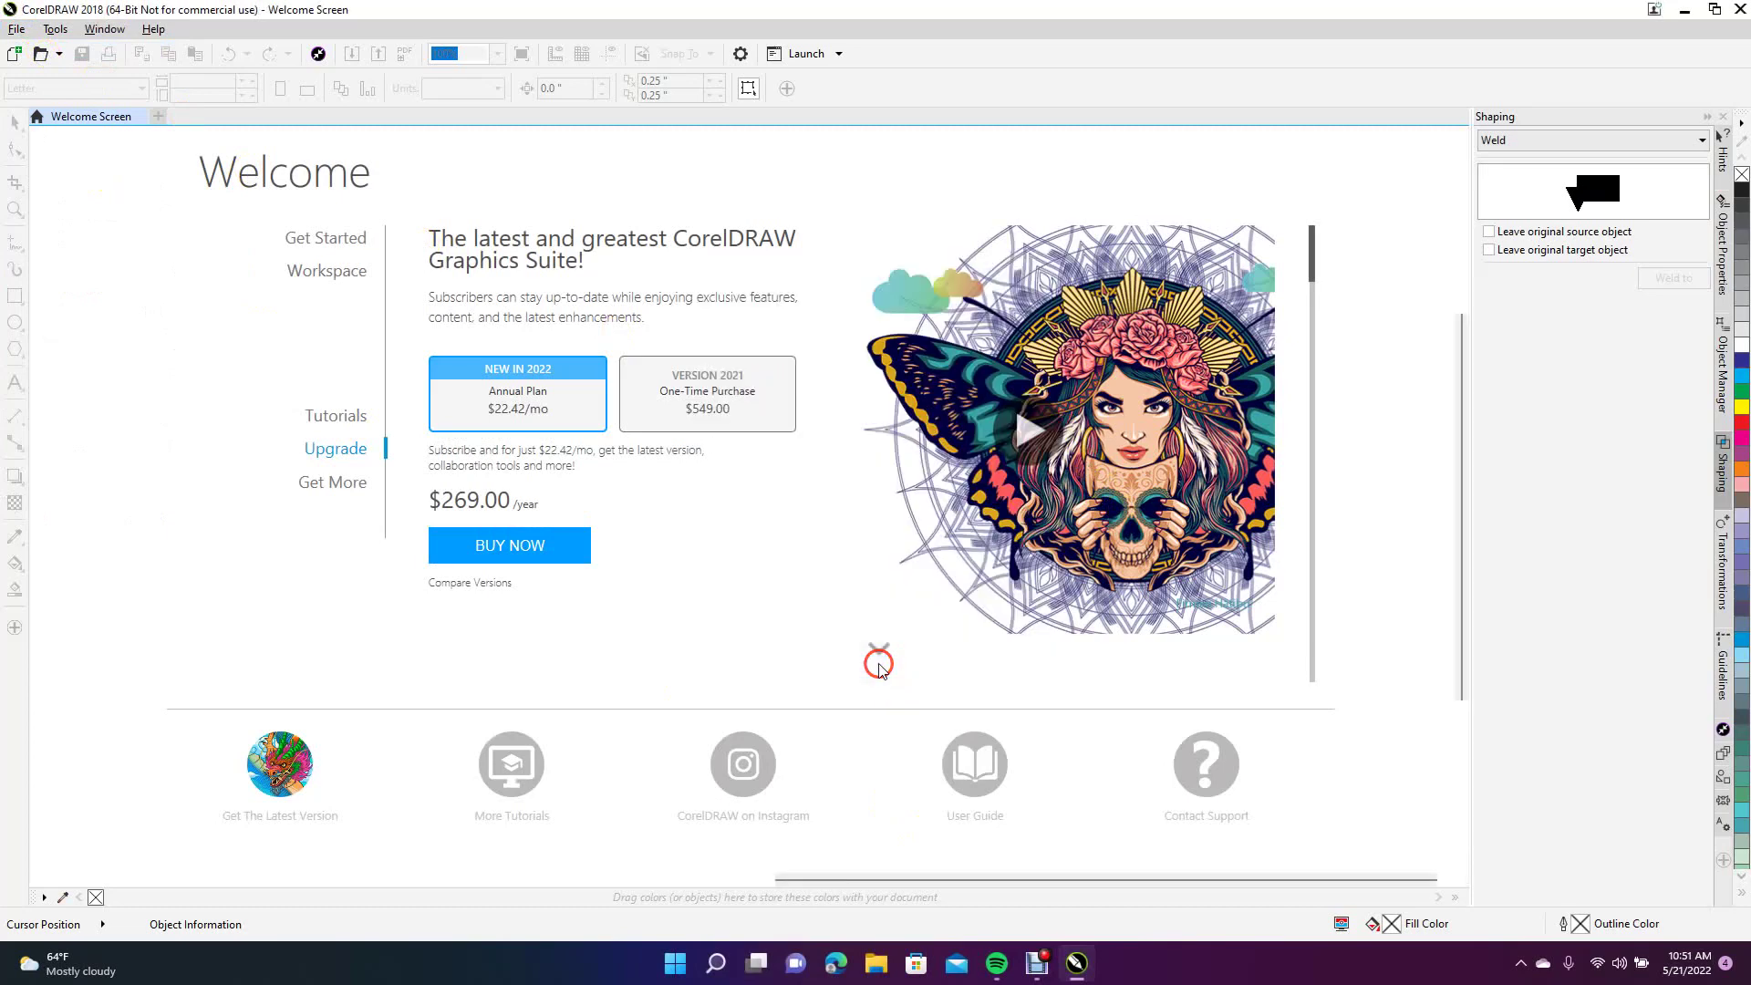
{"action": "left_click", "coordinate": [18, 30]}
Step: Import the lightning-bolt image R.jpg and place it on the page
{"action": "left_click", "coordinate": [54, 312]}
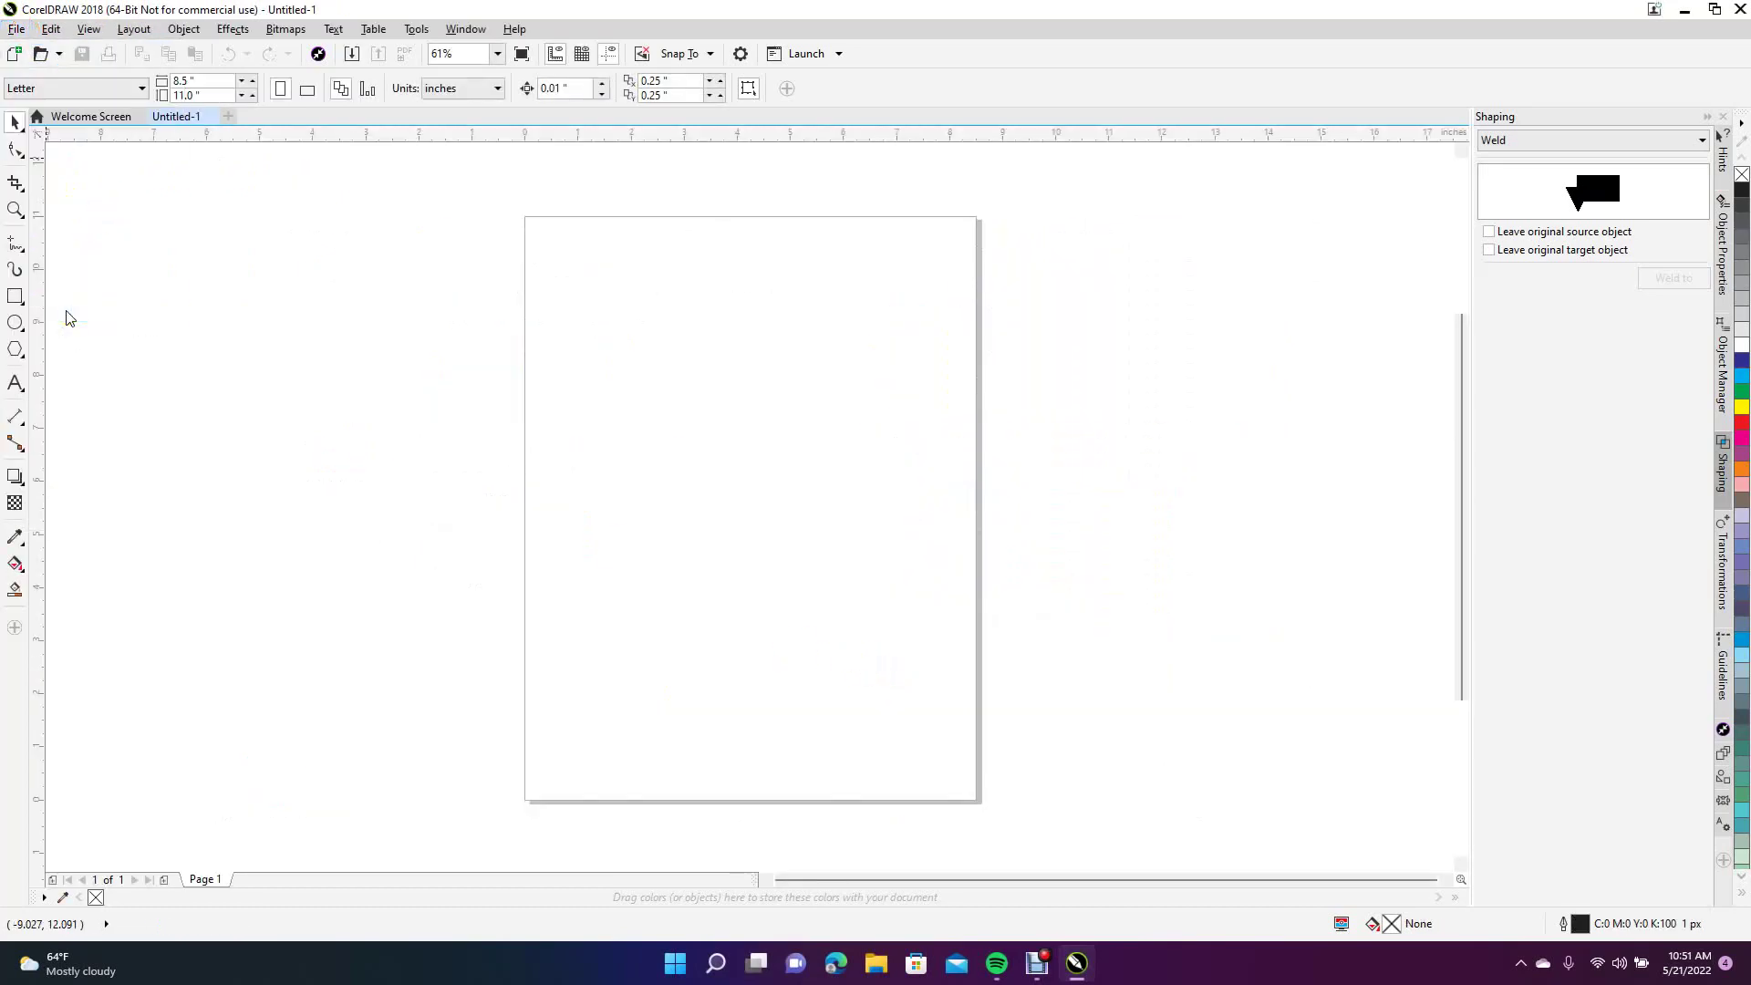
{"action": "double_click", "coordinate": [981, 640]}
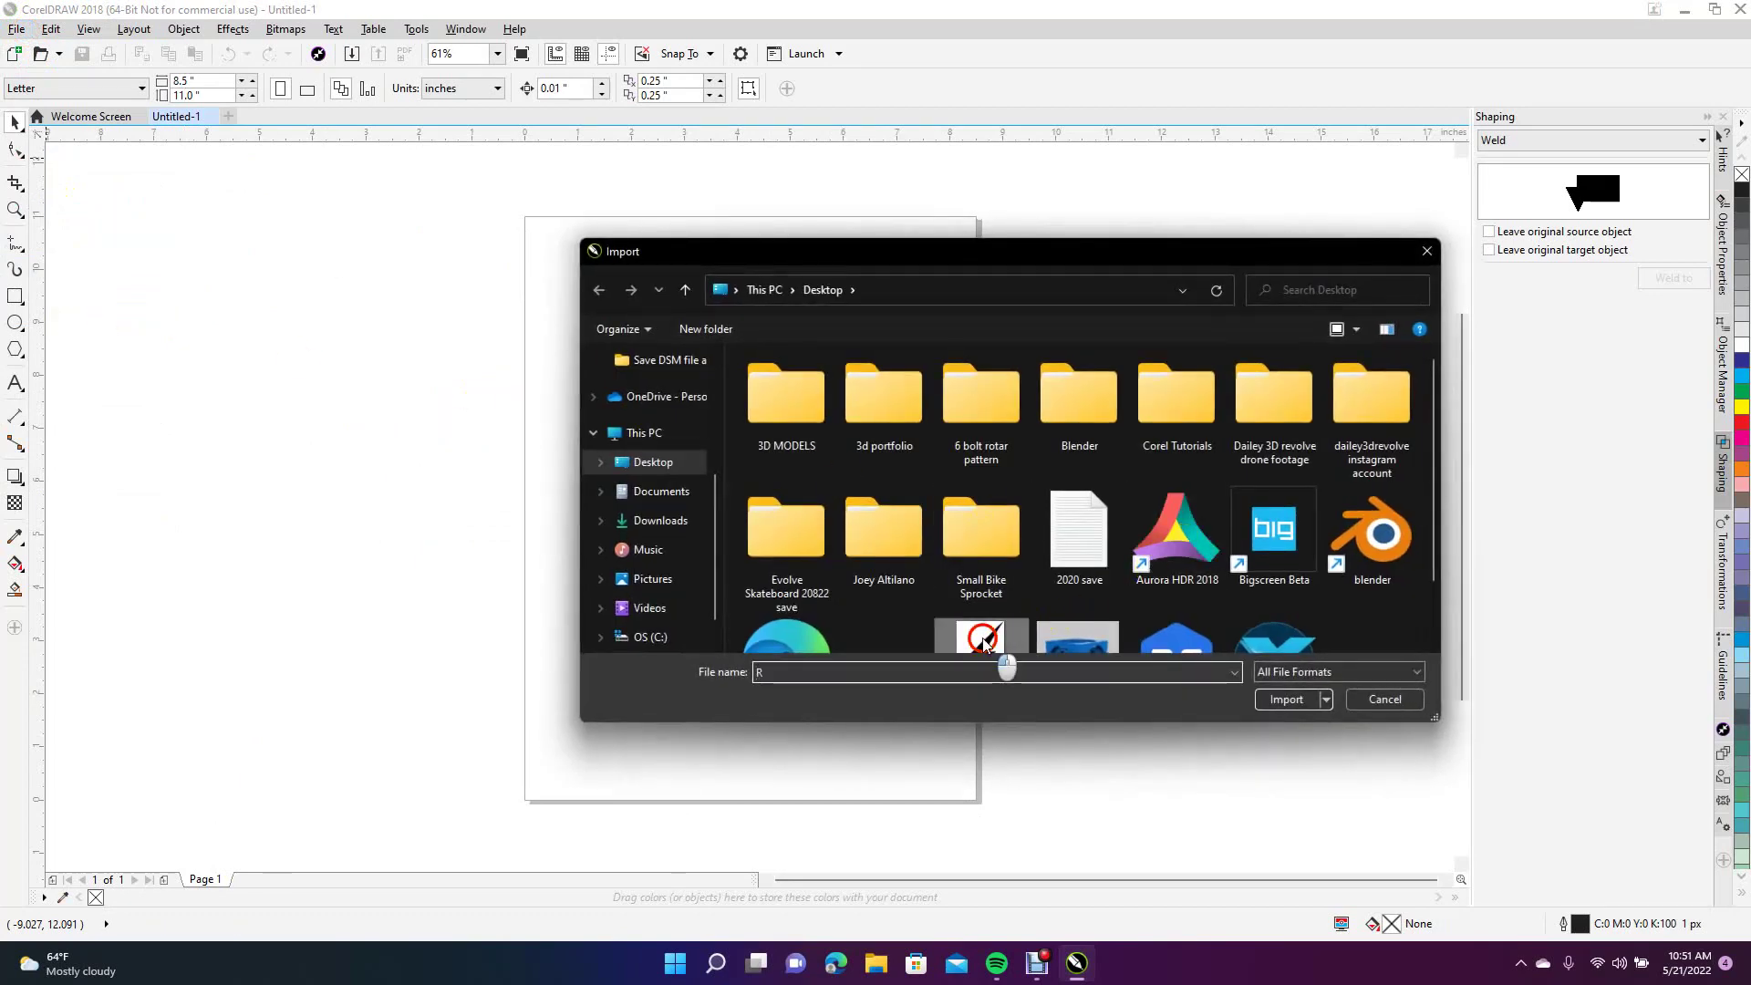
{"action": "left_click", "coordinate": [756, 331]}
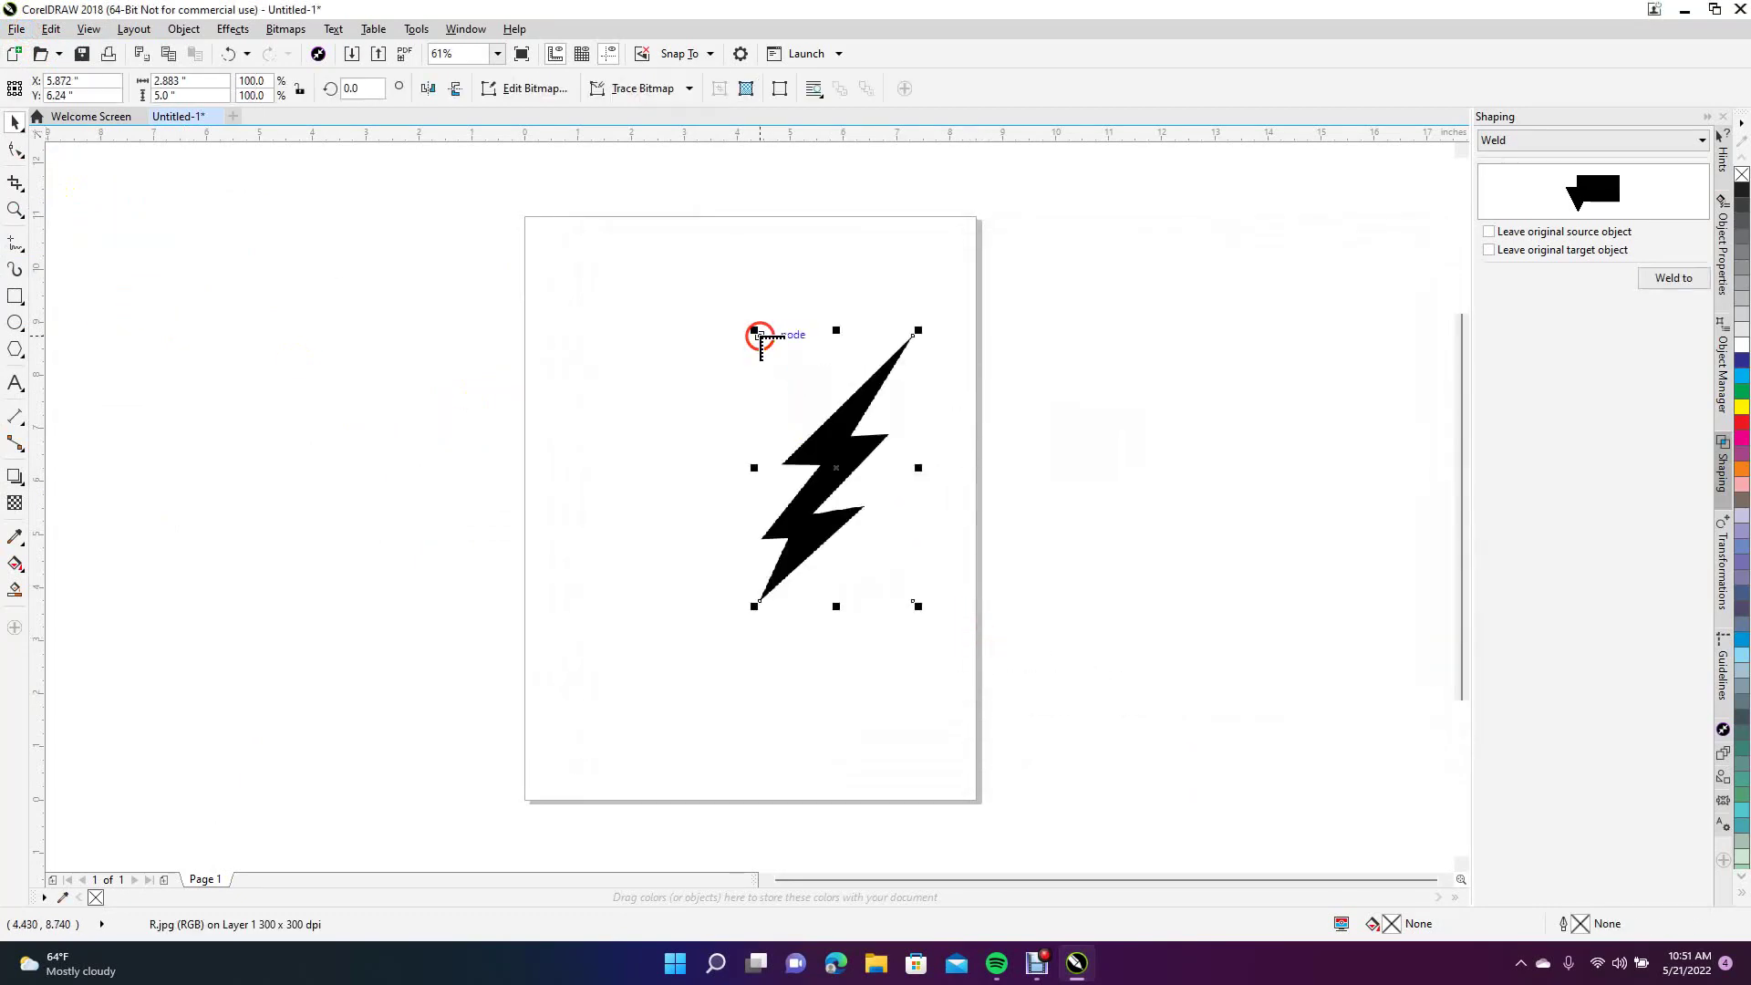
Step: Outline-trace the bolt bitmap with the Detailed Logo preset and accept the PowerTRACE result
{"action": "right_click", "coordinate": [829, 454]}
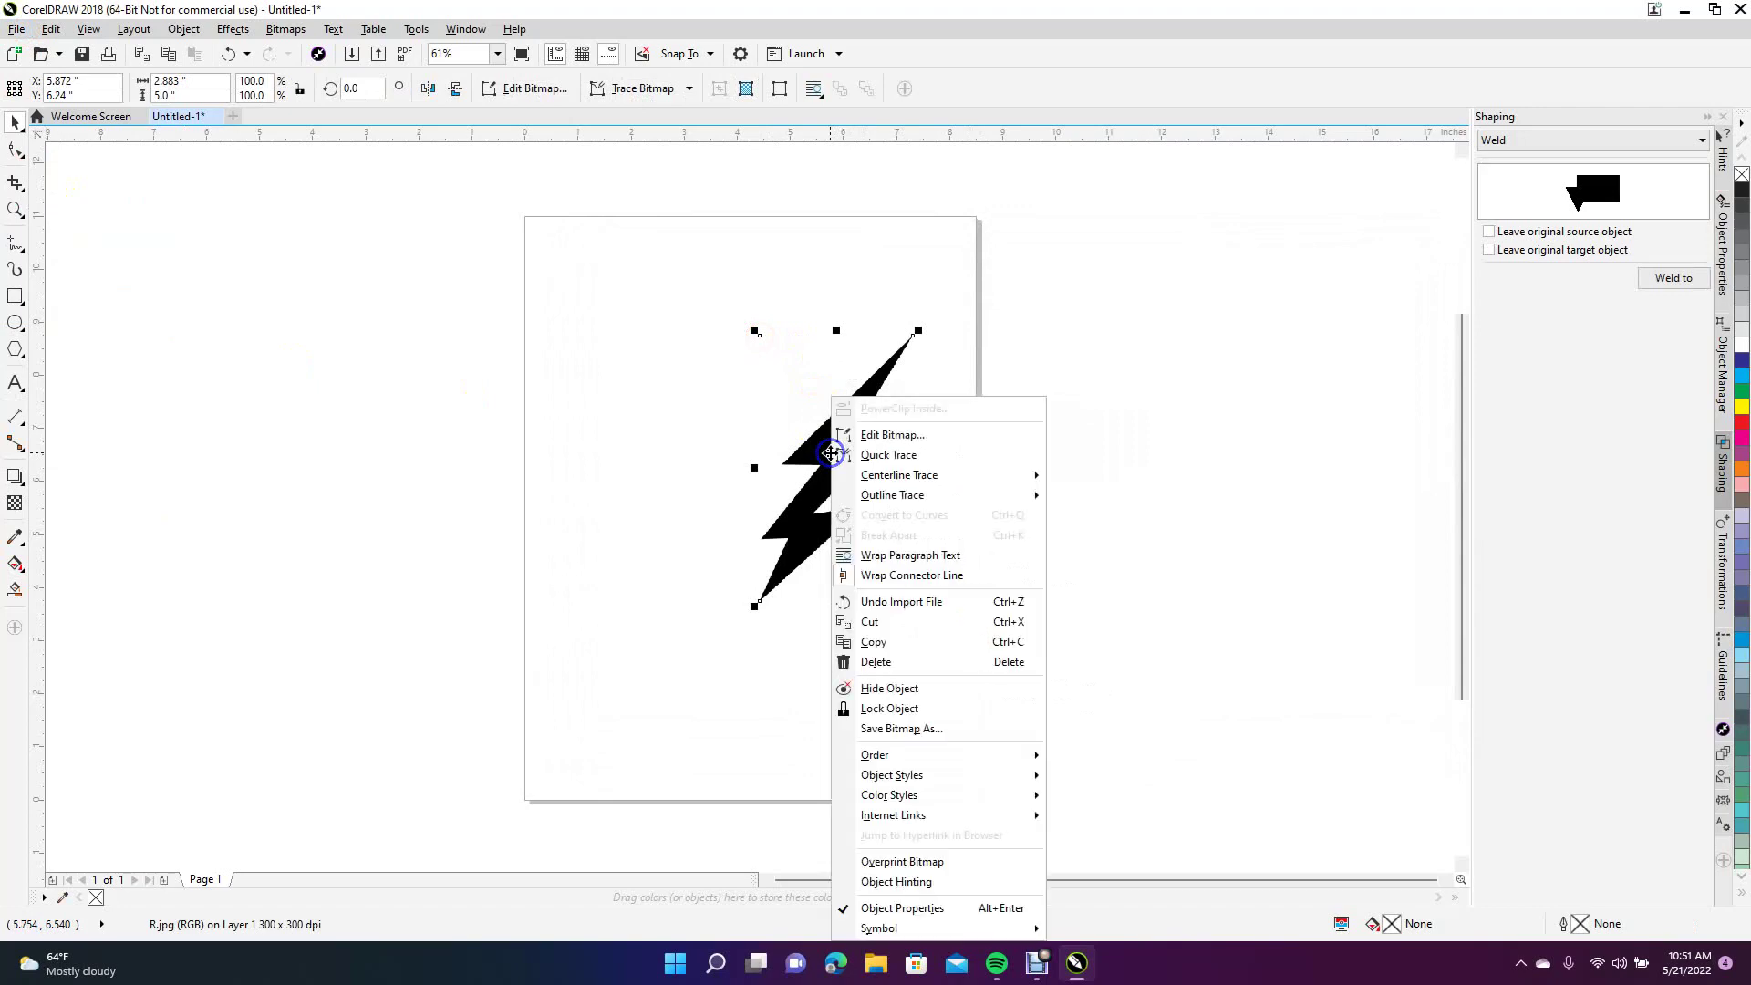
{"action": "left_click", "coordinate": [885, 497]}
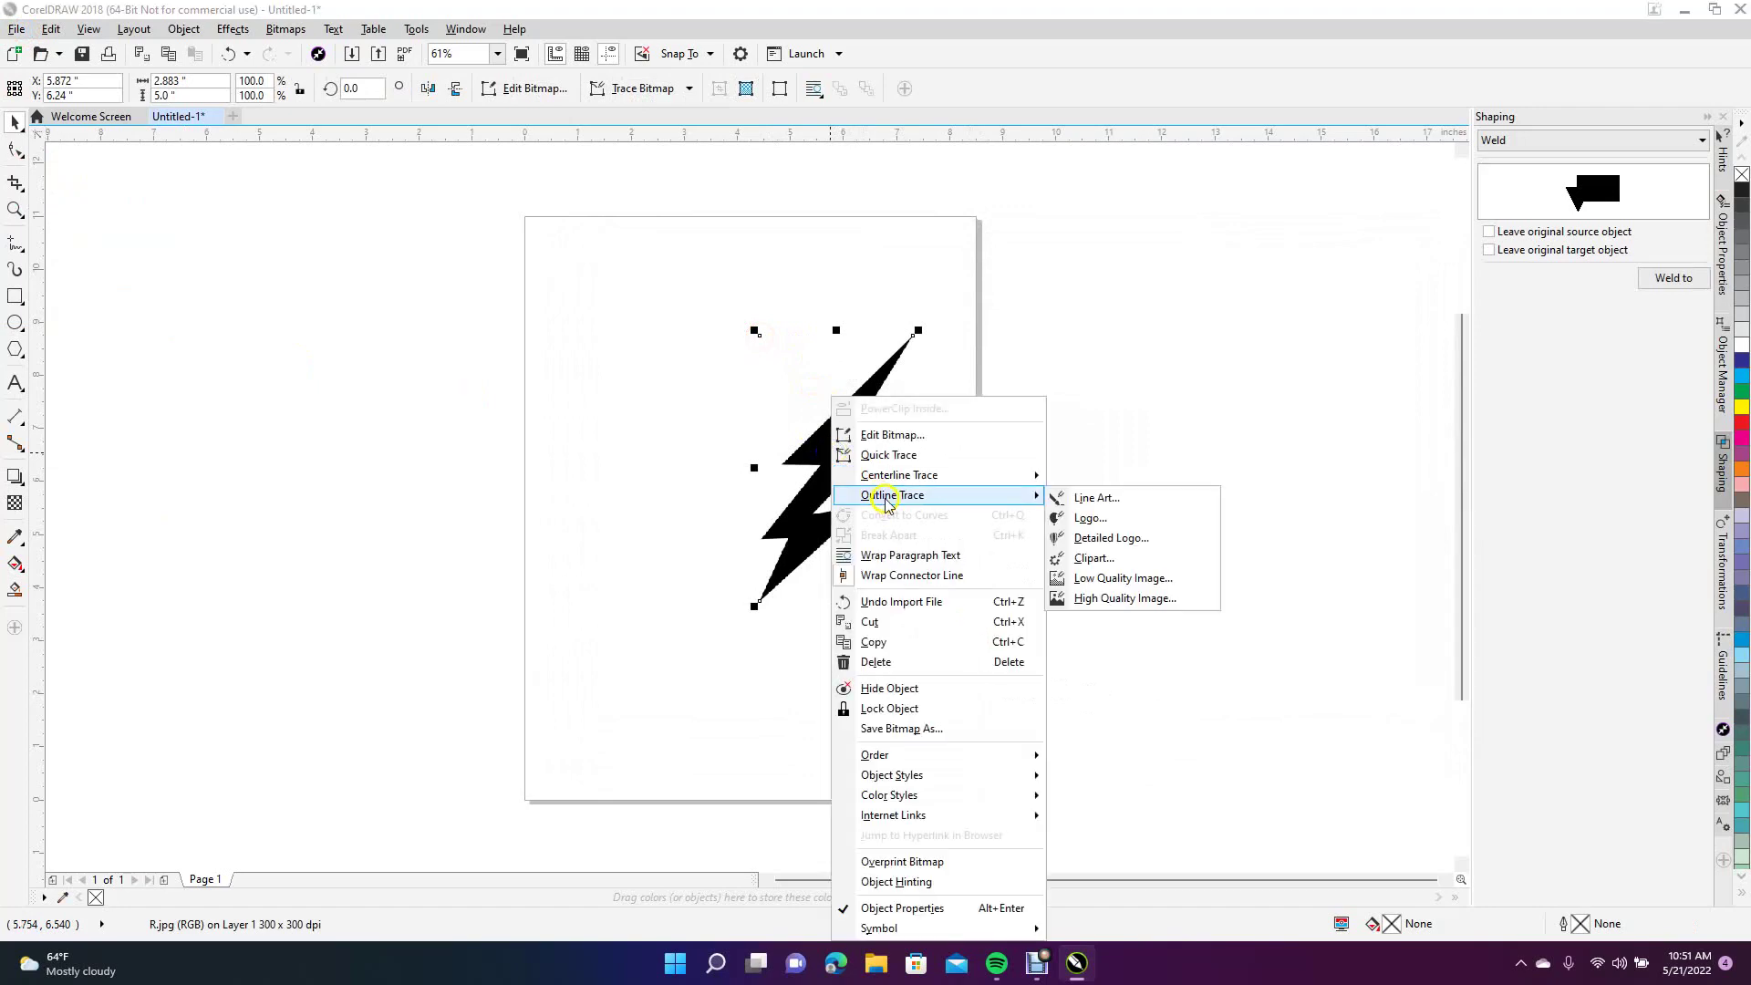
{"action": "left_click", "coordinate": [1116, 547]}
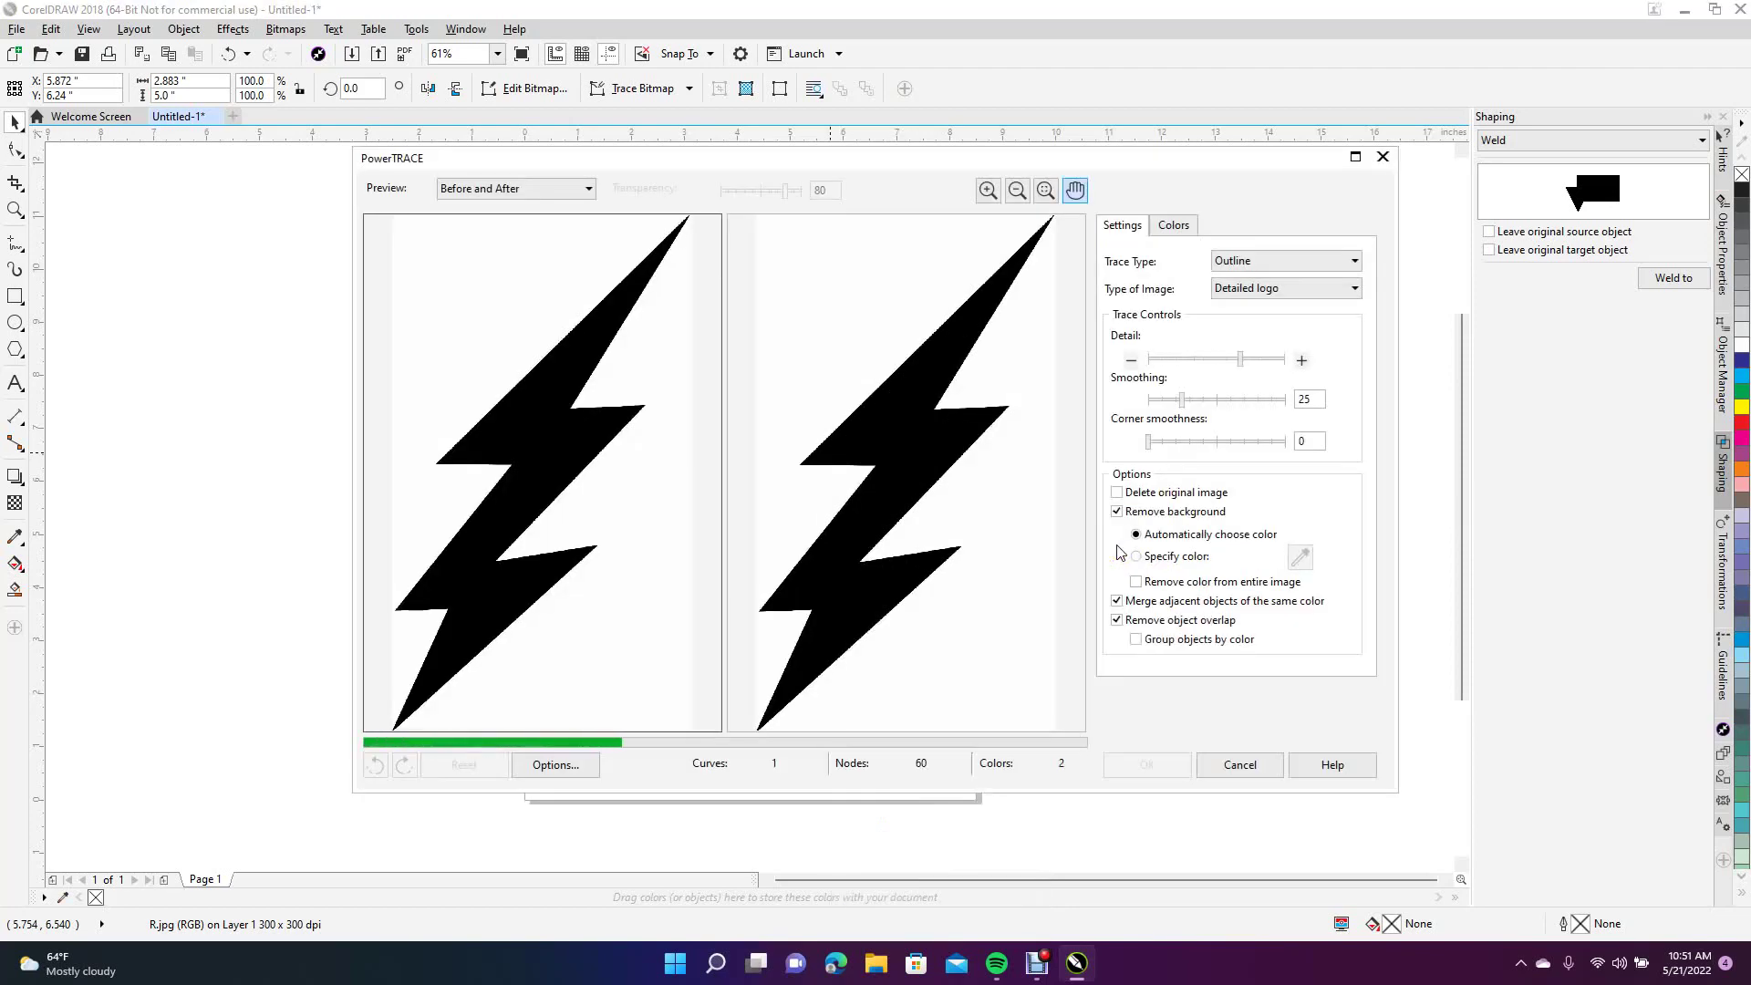
{"action": "left_click", "coordinate": [1146, 772]}
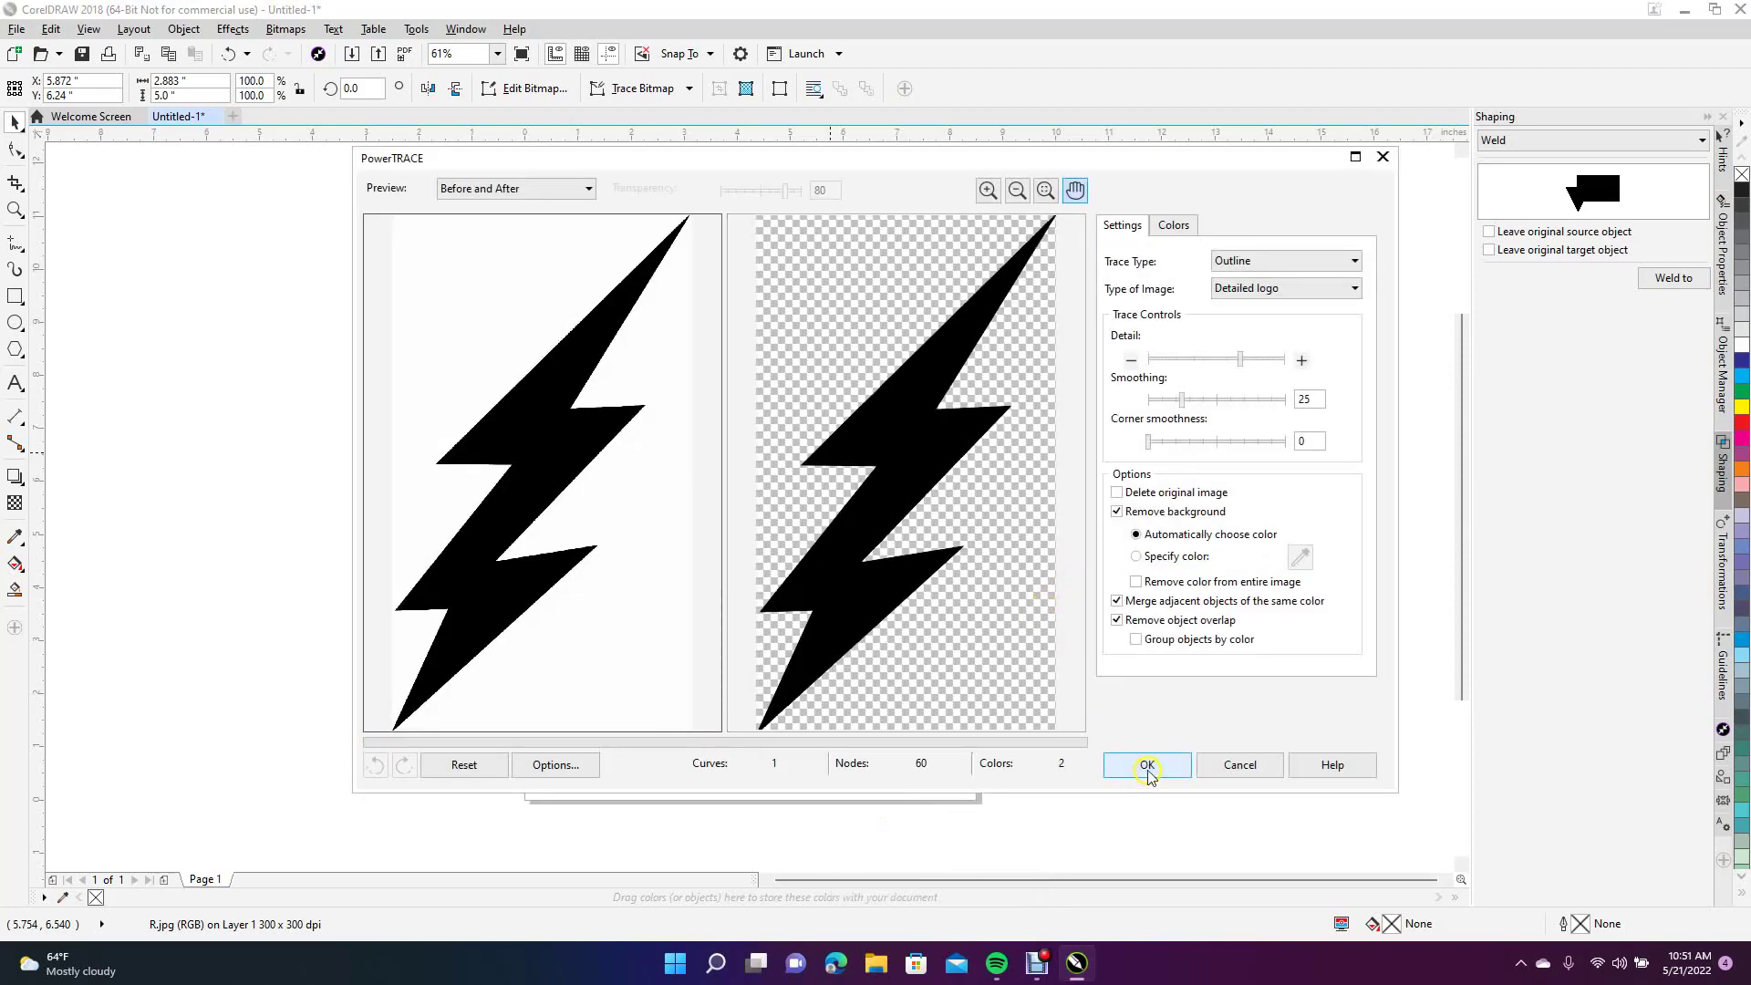
Step: Move the traced bolt right of the page and switch the view to Wireframe
{"action": "left_click_drag", "start_coordinate": [824, 485], "coordinate": [1165, 492]}
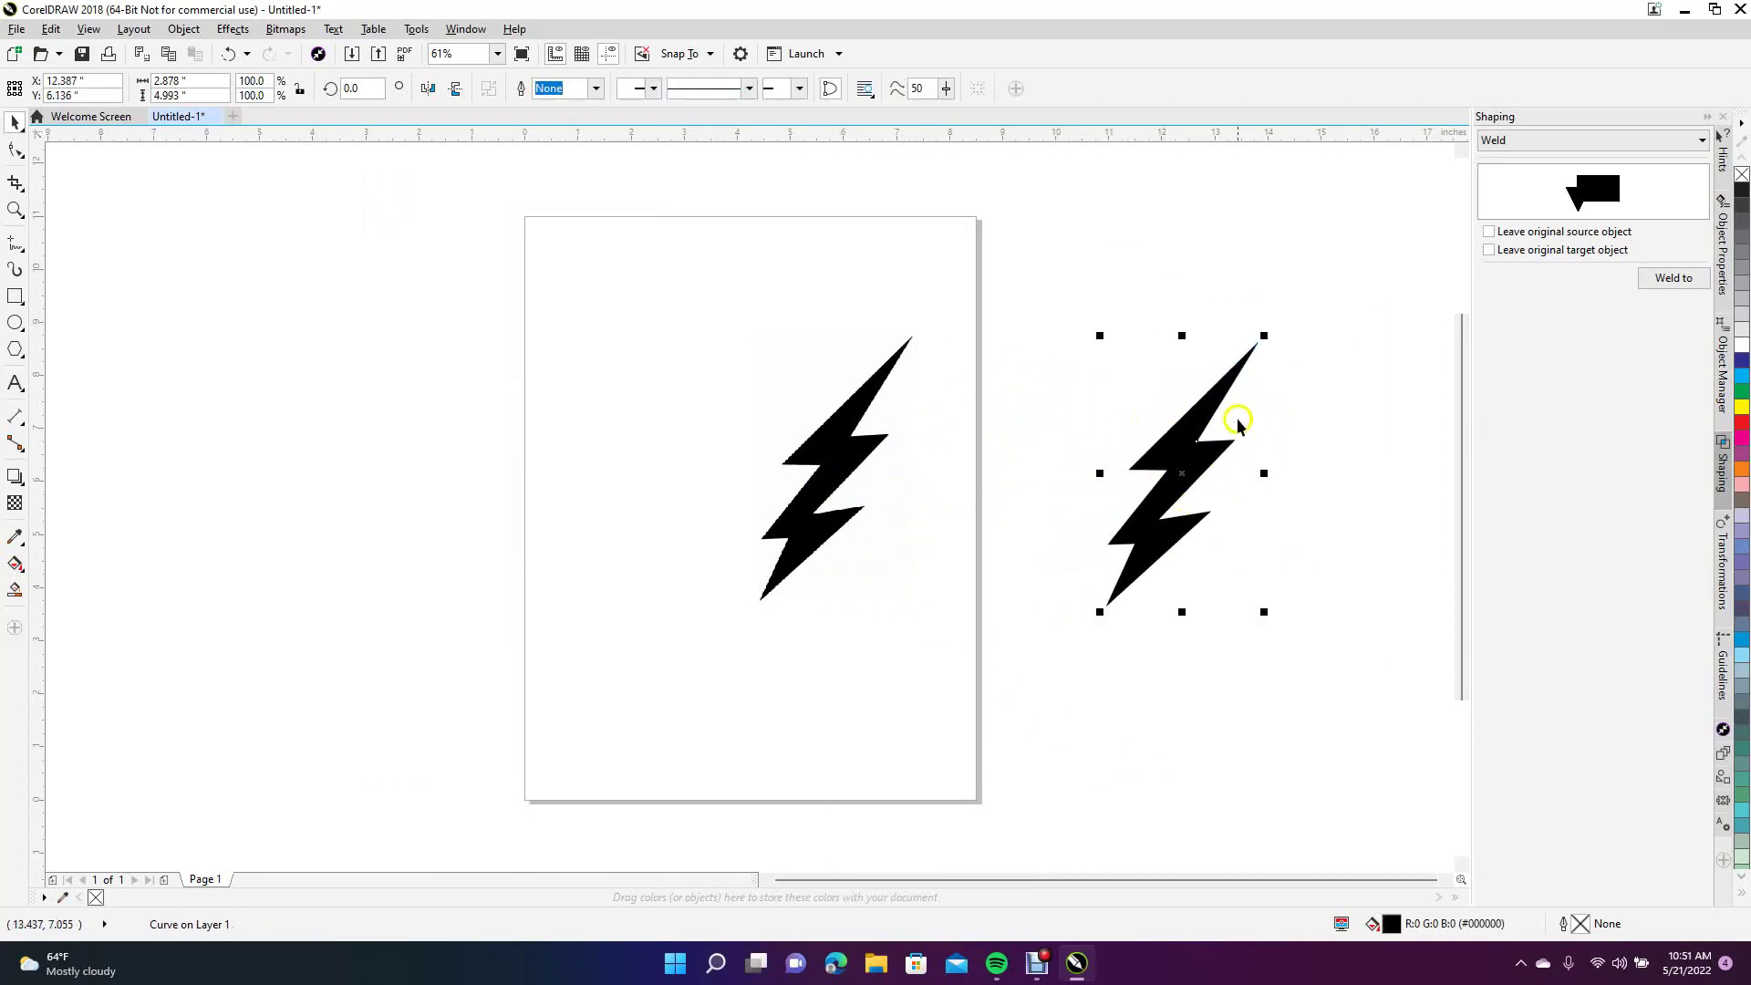
{"action": "left_click", "coordinate": [845, 456]}
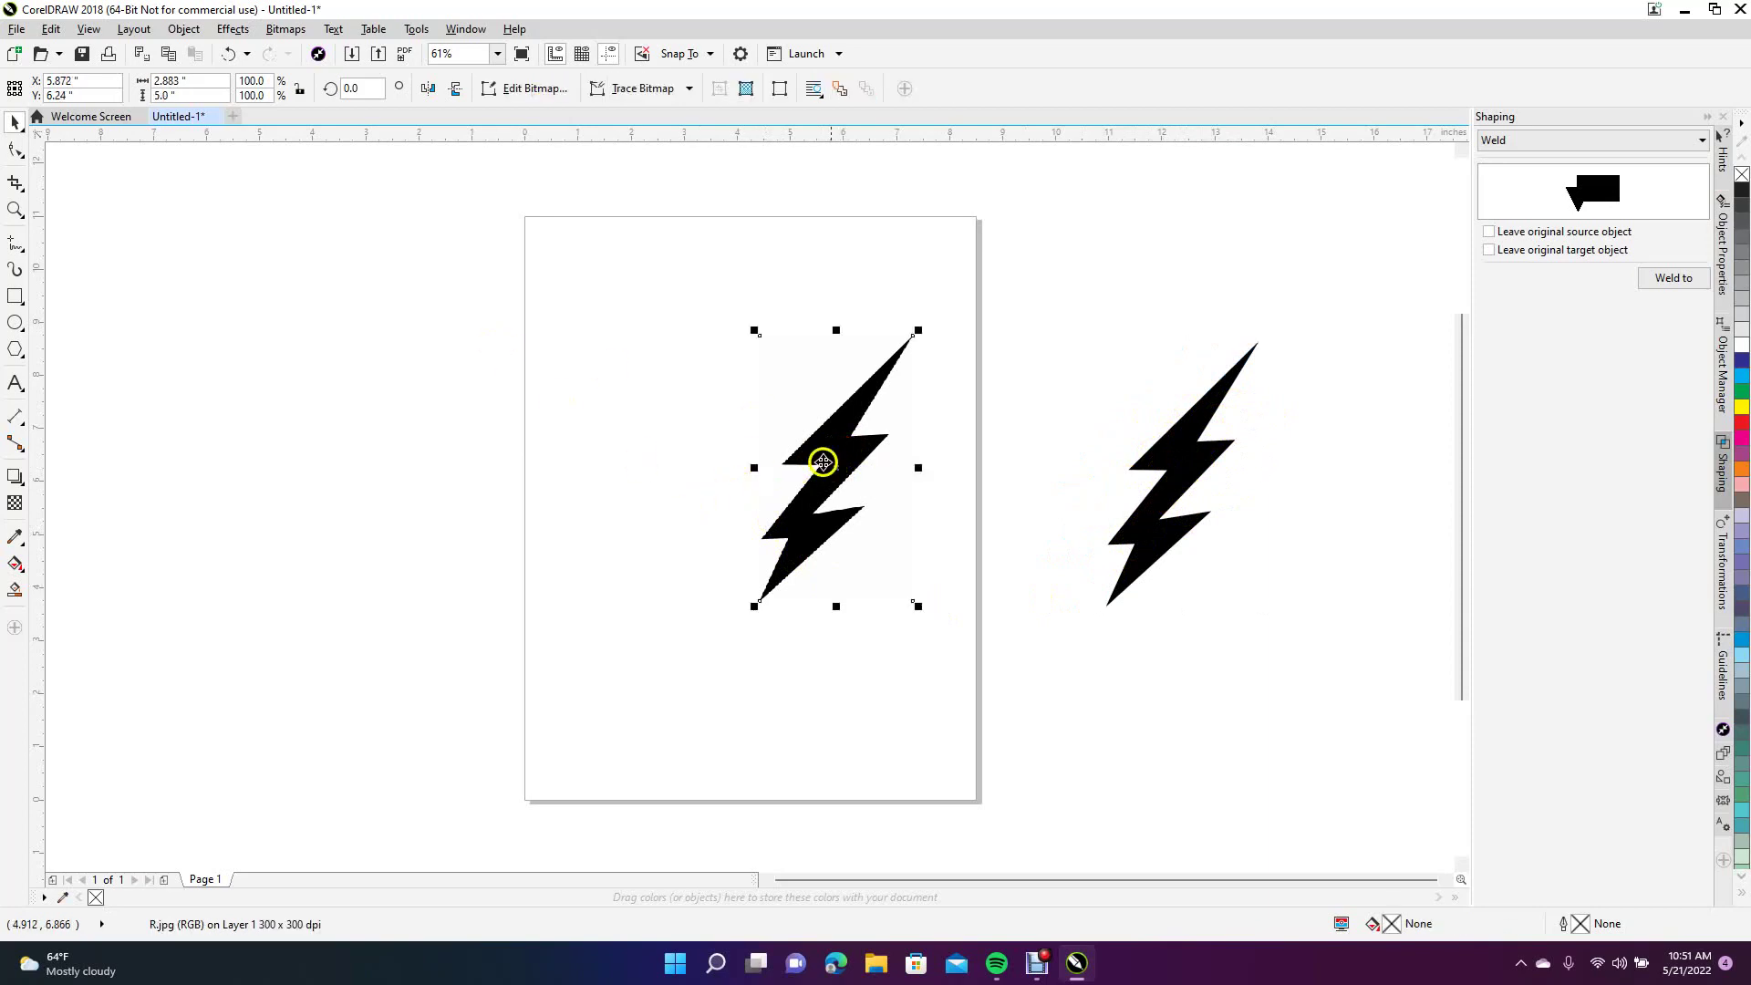
{"action": "left_click", "coordinate": [613, 508]}
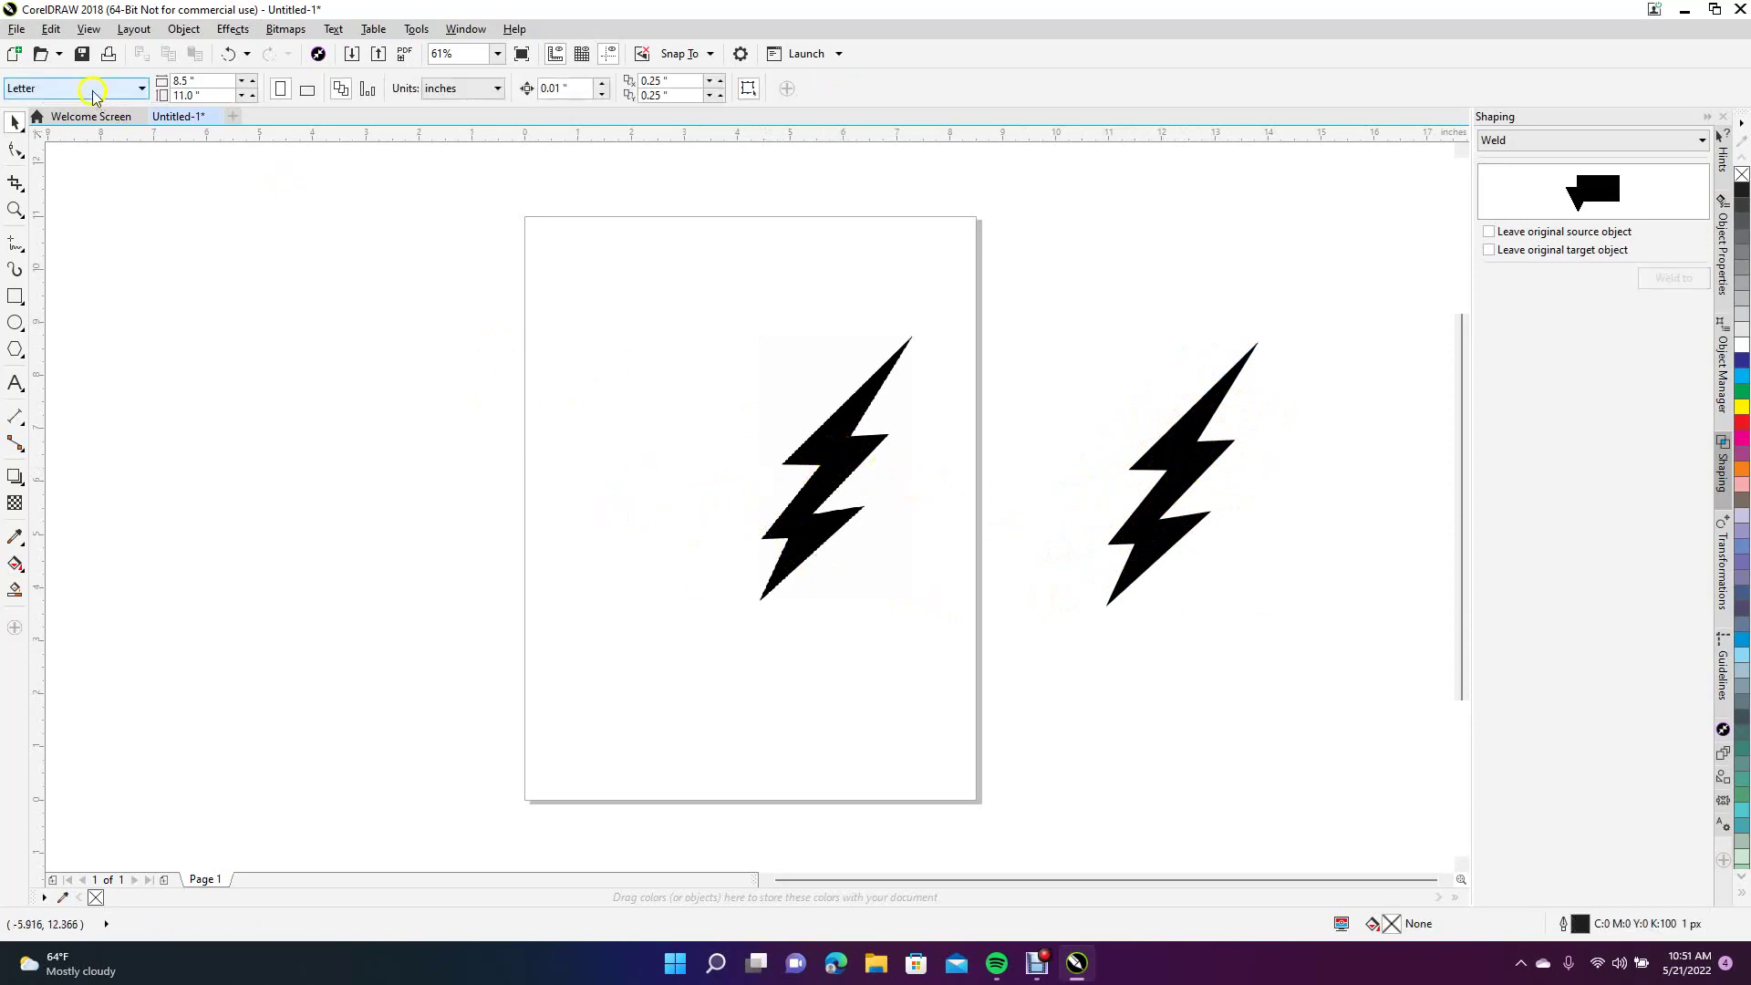
{"action": "left_click", "coordinate": [87, 30]}
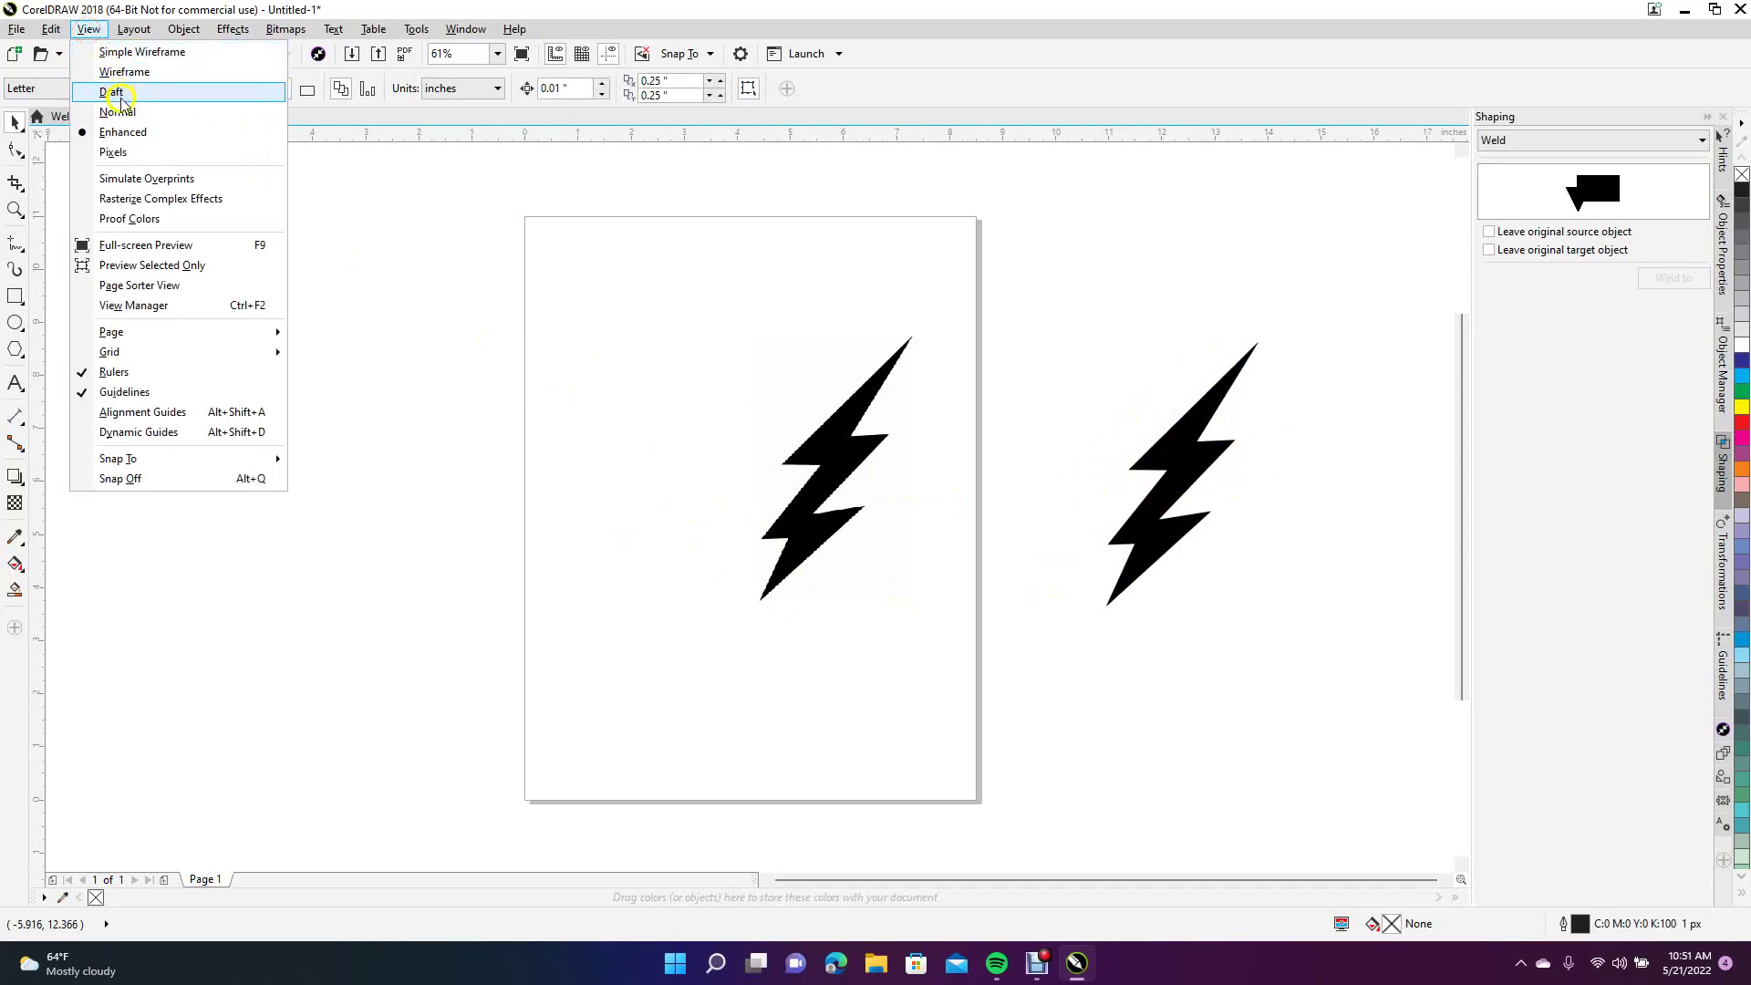
{"action": "left_click", "coordinate": [125, 73]}
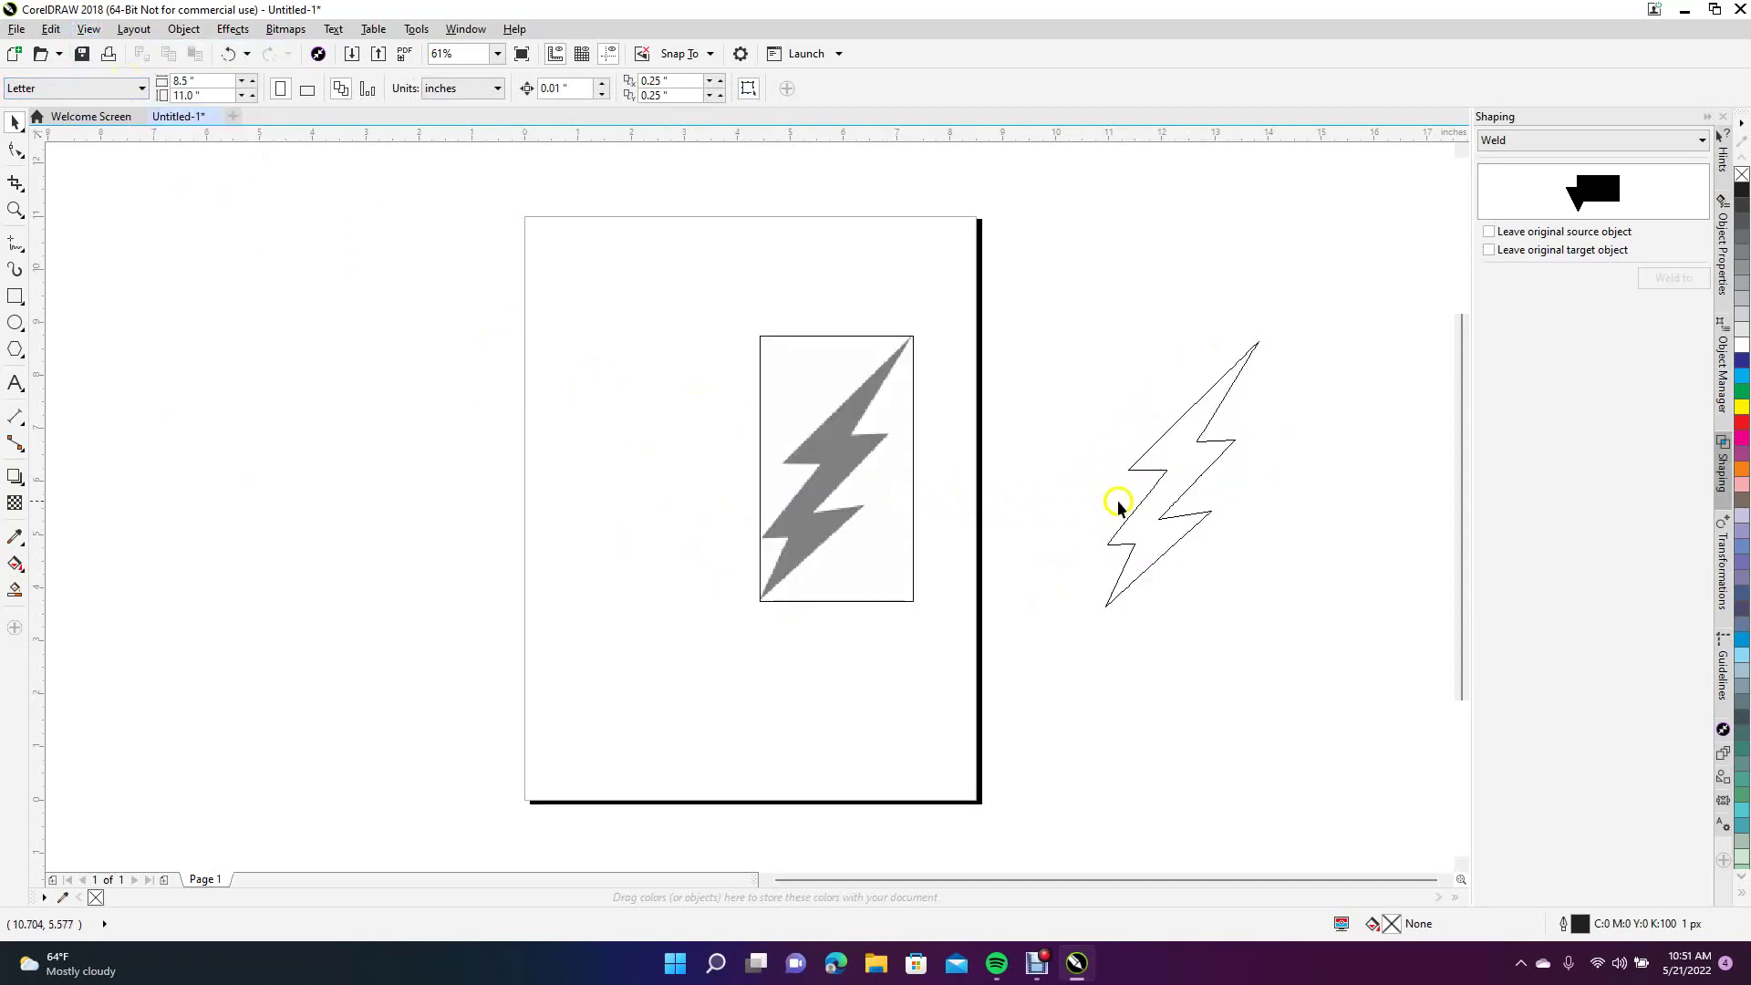
Step: Delete the original R.jpg bitmap, keeping only the traced vector bolt
{"action": "left_click", "coordinate": [1155, 473]}
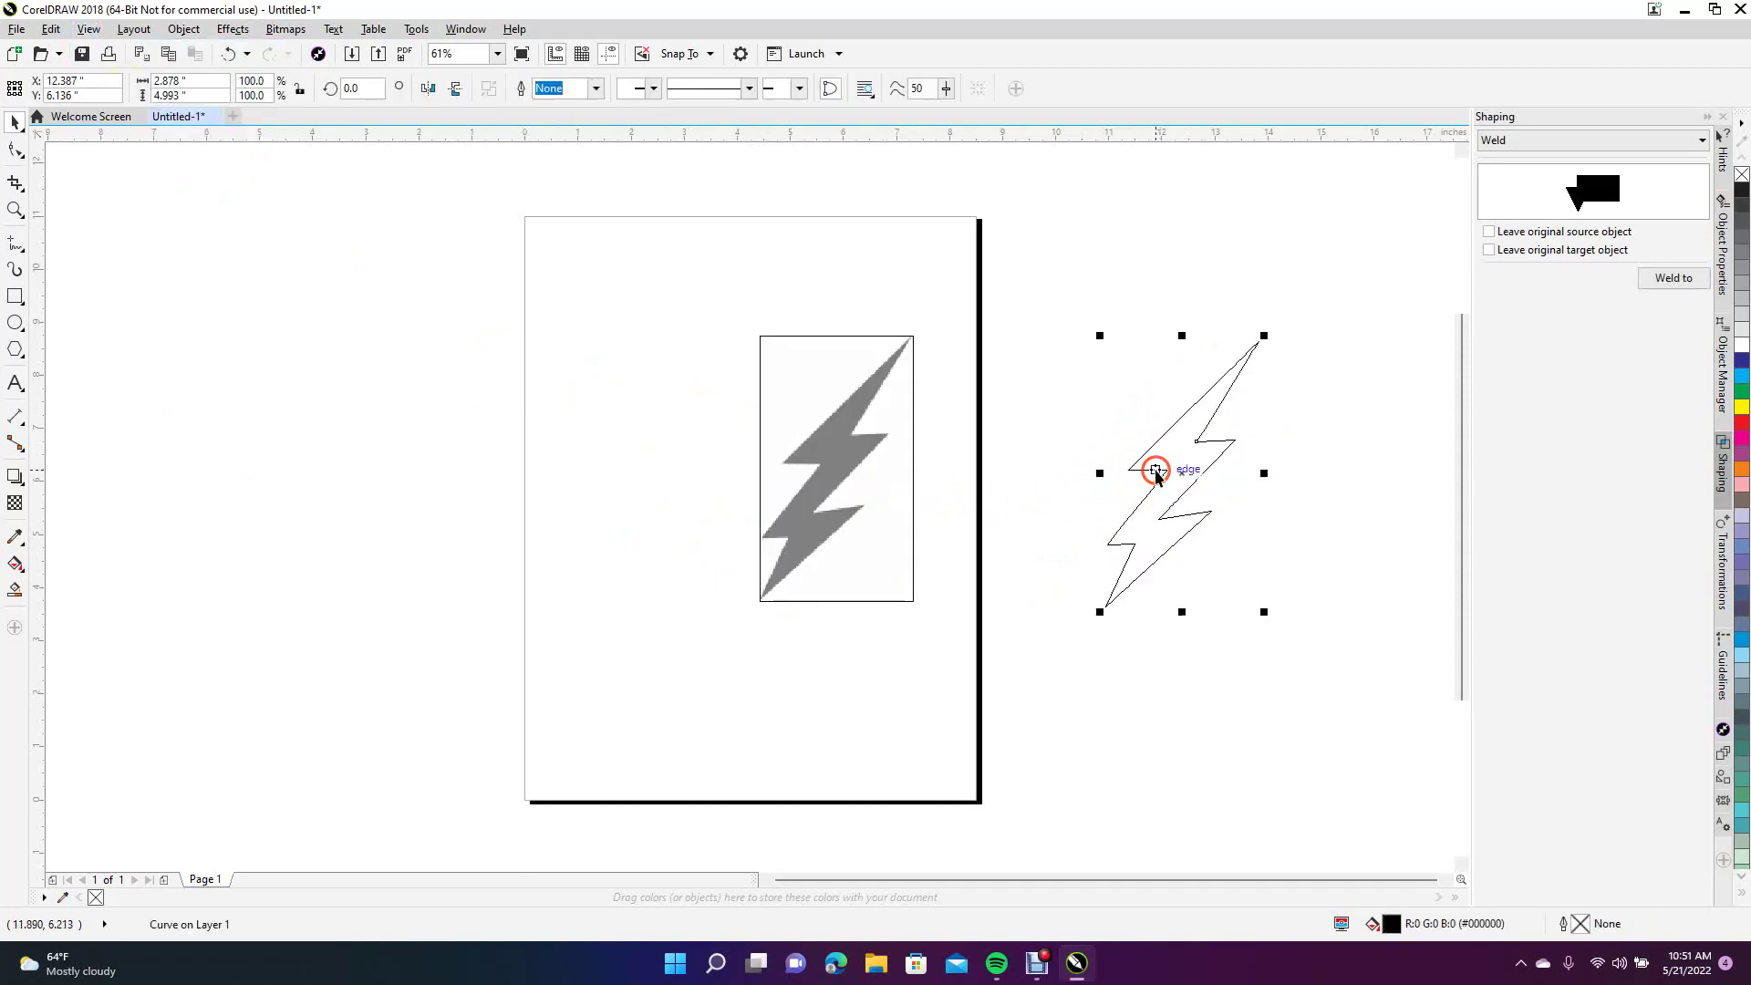
{"action": "left_click", "coordinate": [1088, 422]}
{"action": "left_click", "coordinate": [877, 465]}
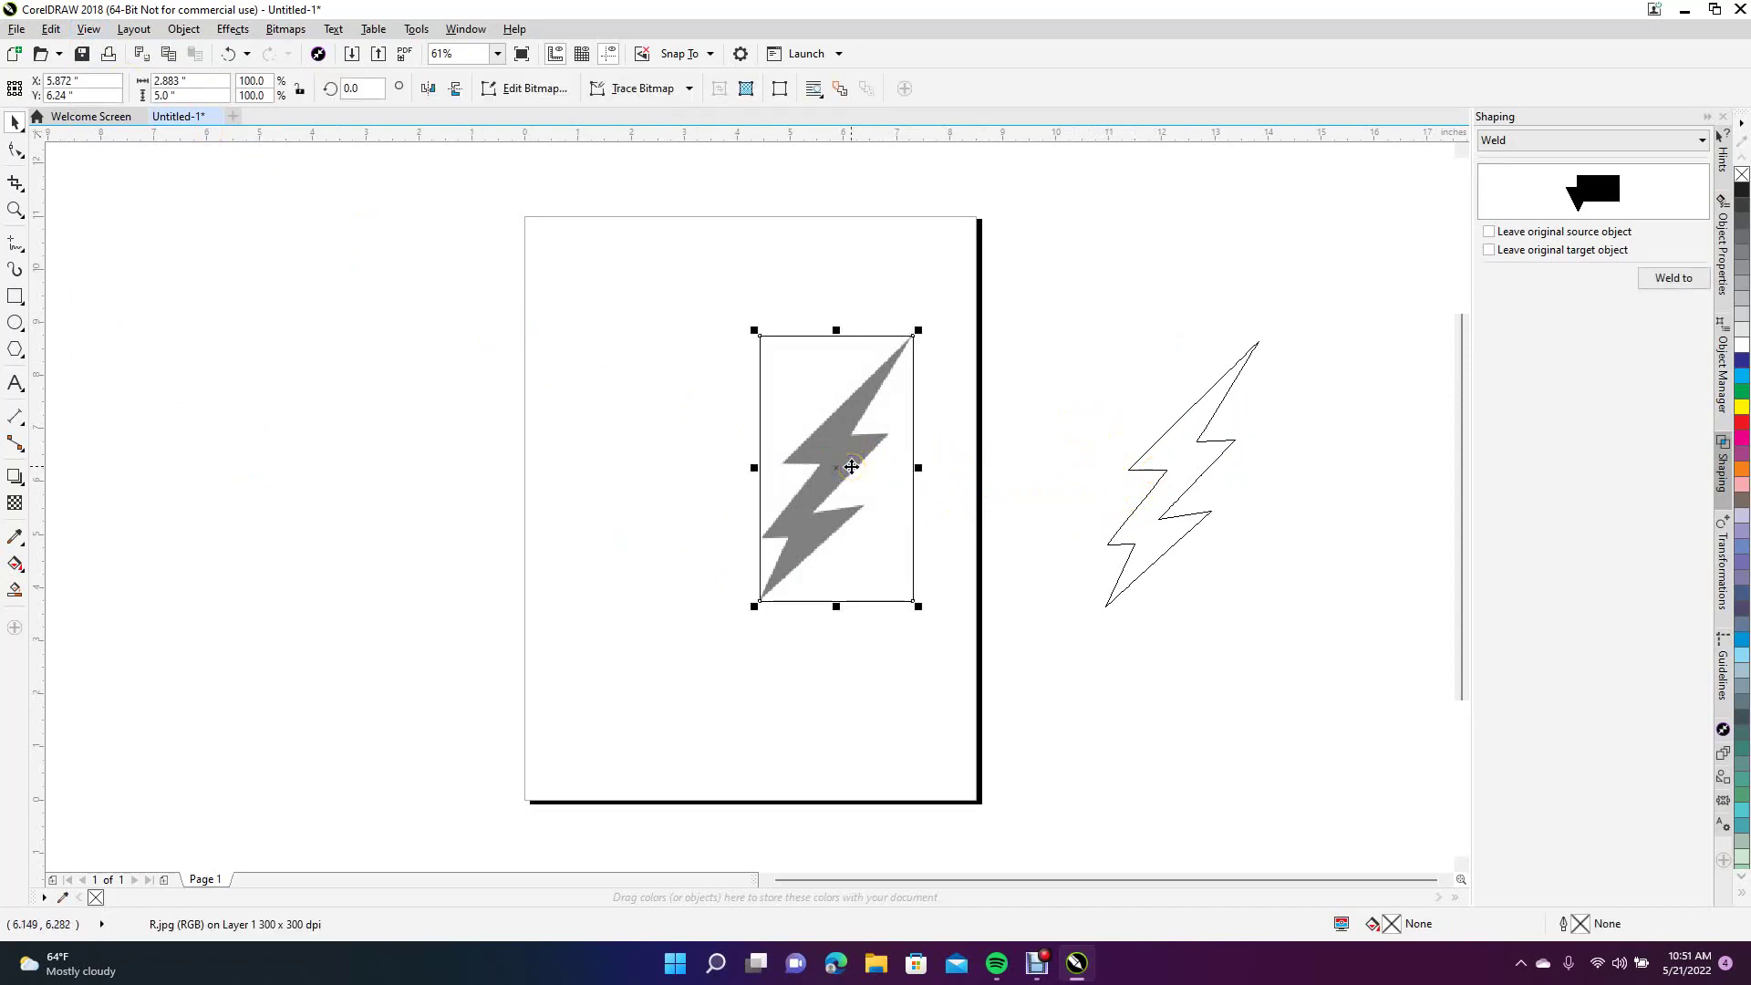
{"action": "key", "text": "Delete"}
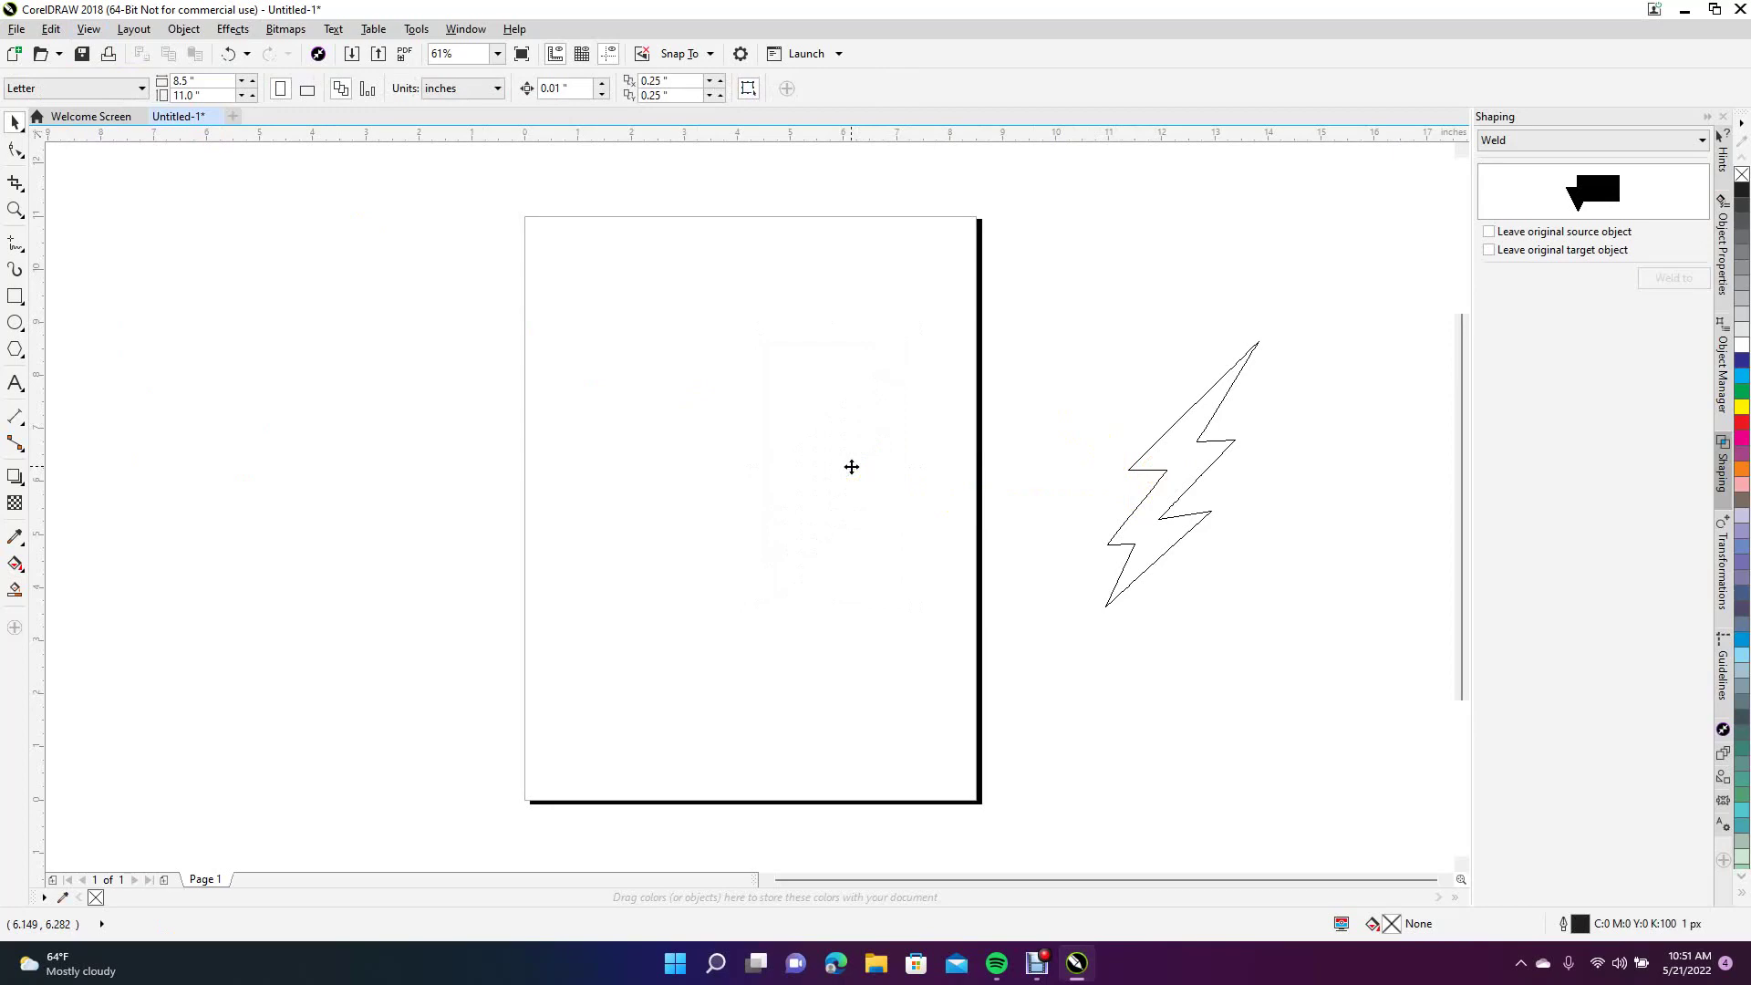
Step: Scale the traced bolt down to about 38.6% and move it onto the page's upper left
{"action": "left_click_drag", "start_coordinate": [1060, 296], "coordinate": [1340, 721]}
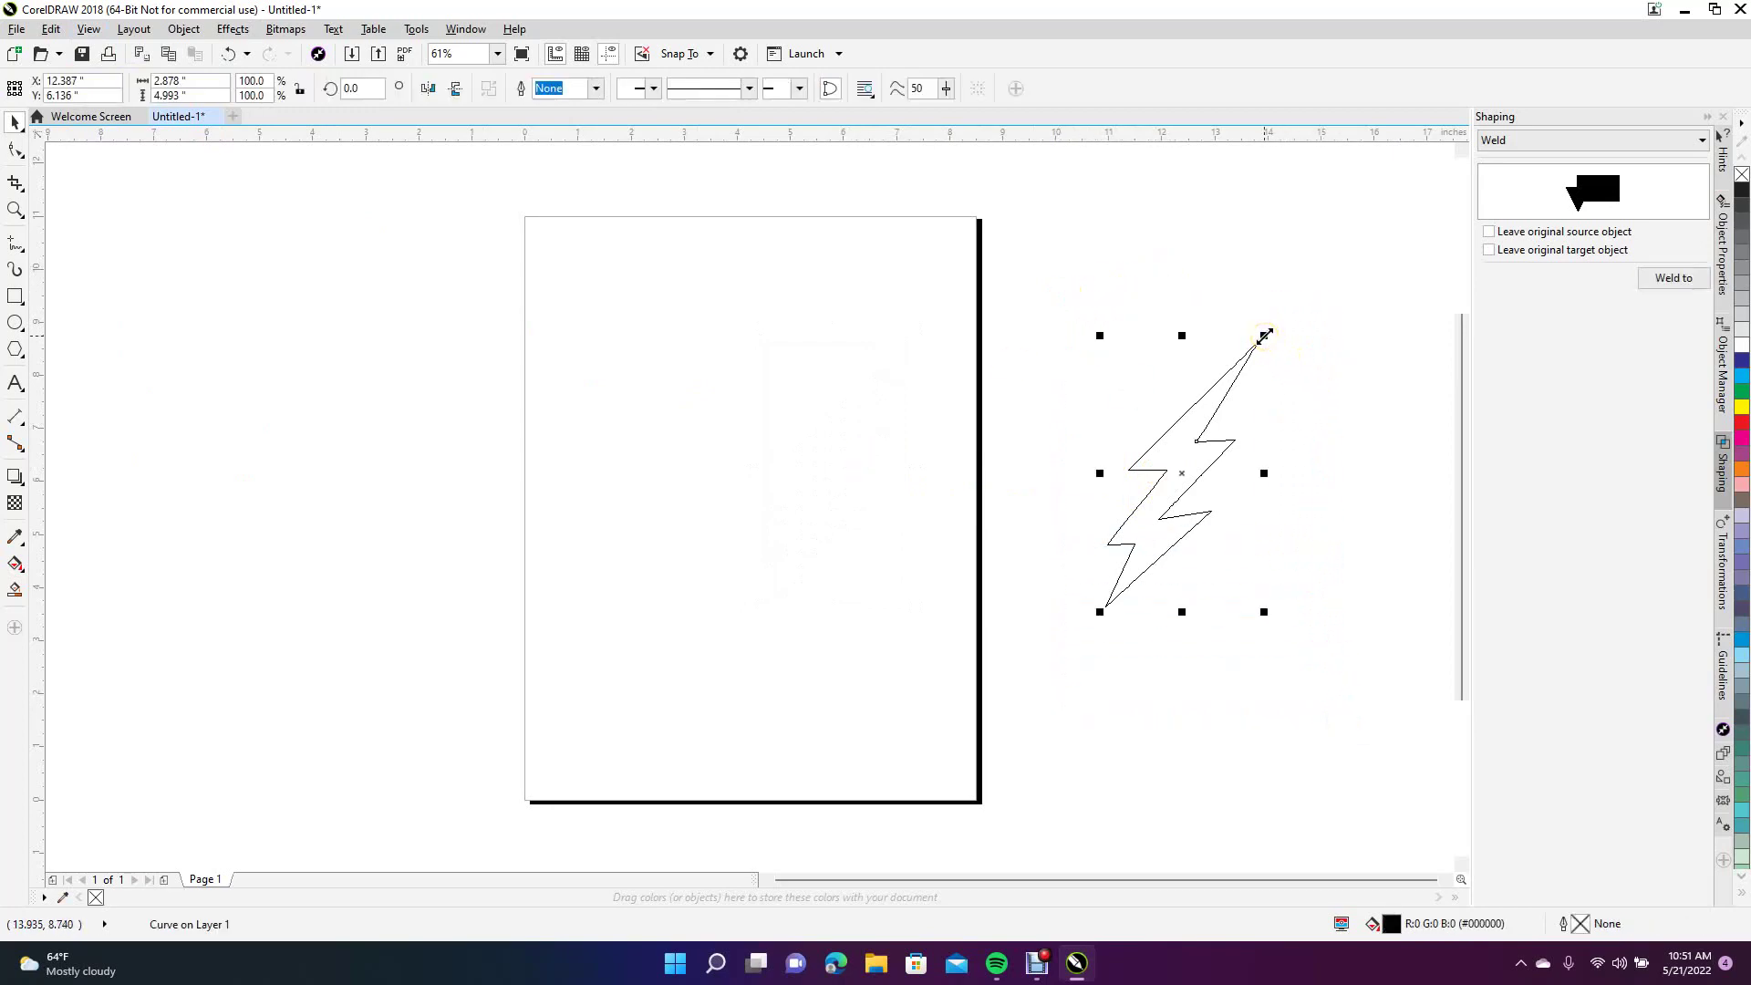
{"action": "left_click_drag", "start_coordinate": [1264, 336], "coordinate": [1221, 406]}
{"action": "left_click_drag", "start_coordinate": [1185, 474], "coordinate": [684, 447]}
{"action": "left_click", "coordinate": [751, 513]}
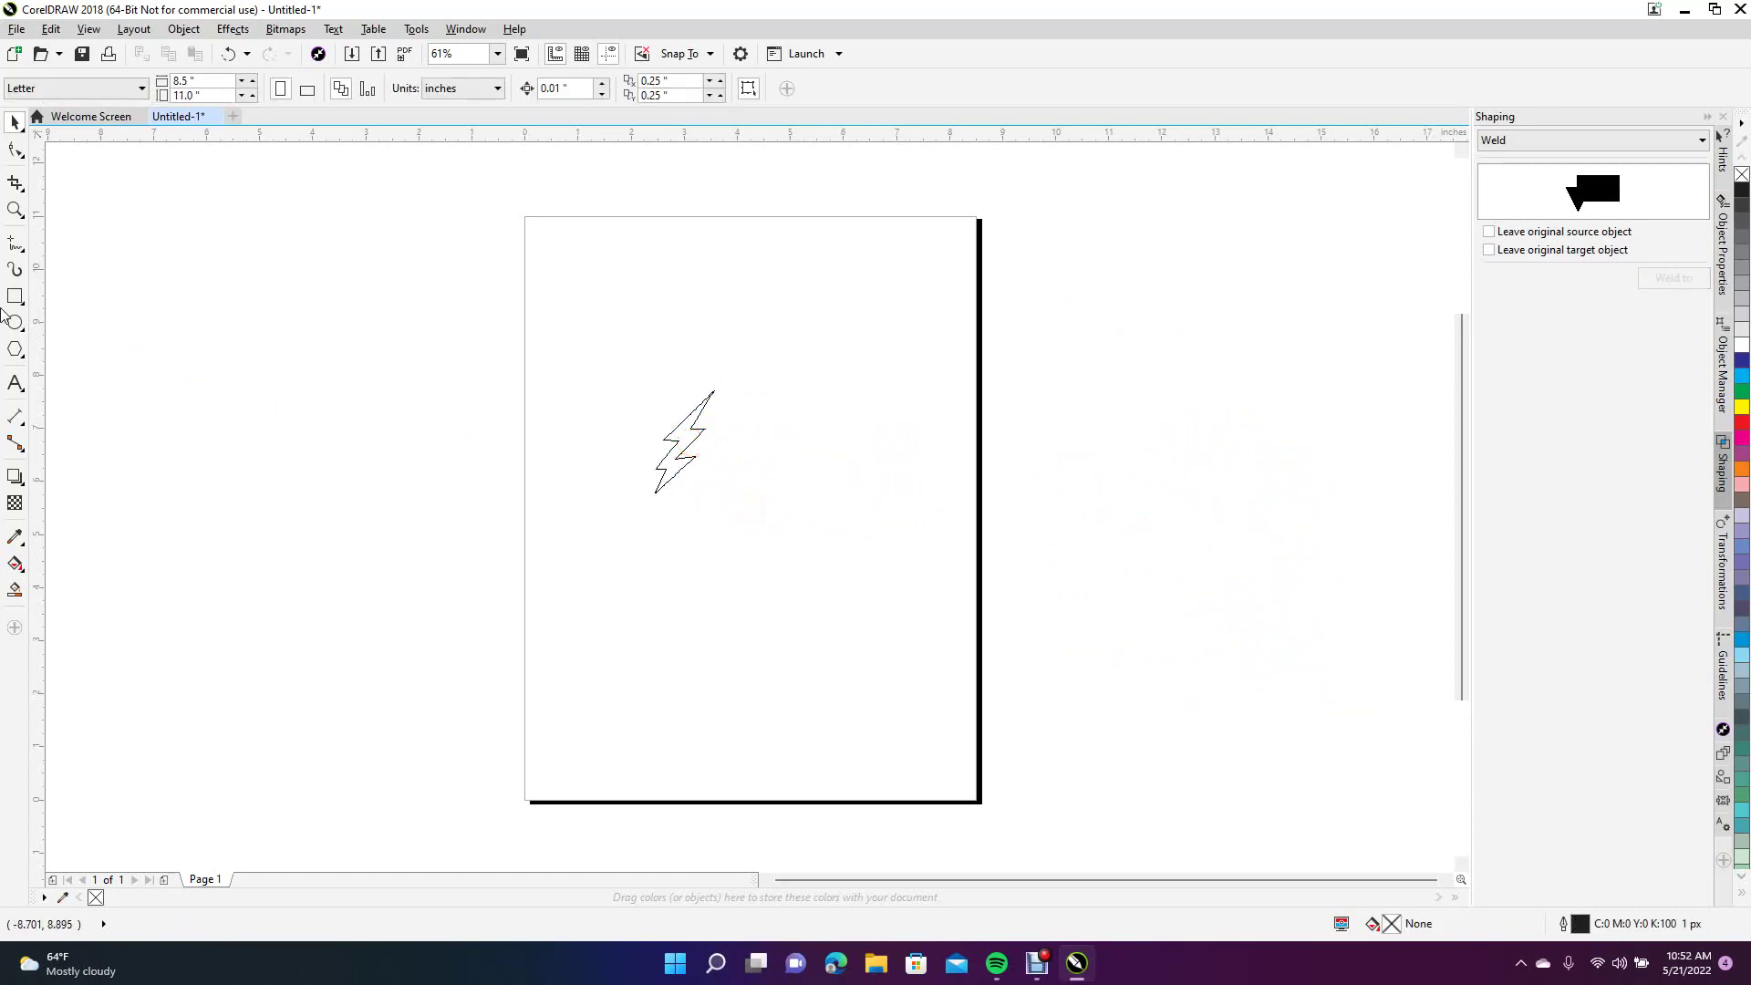
Step: Type BOLT above the lightning bolt, enlarge it across the page, and copy it below
{"action": "left_click", "coordinate": [16, 383]}
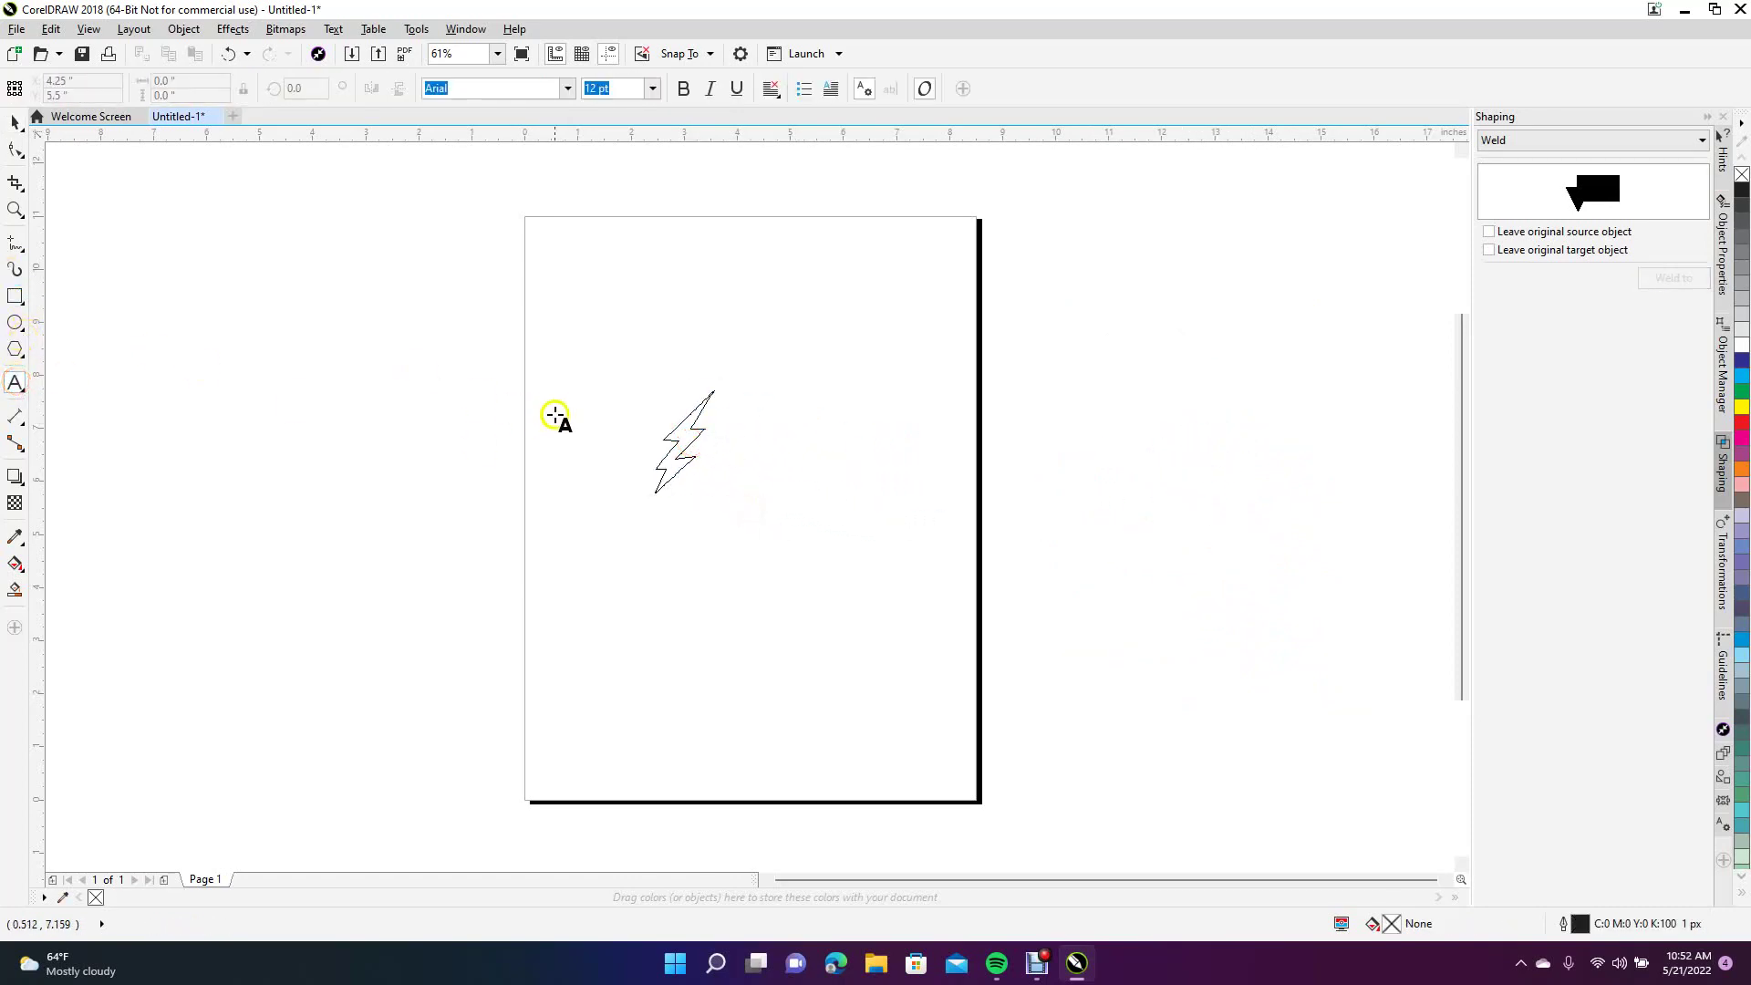
{"action": "left_click", "coordinate": [627, 355]}
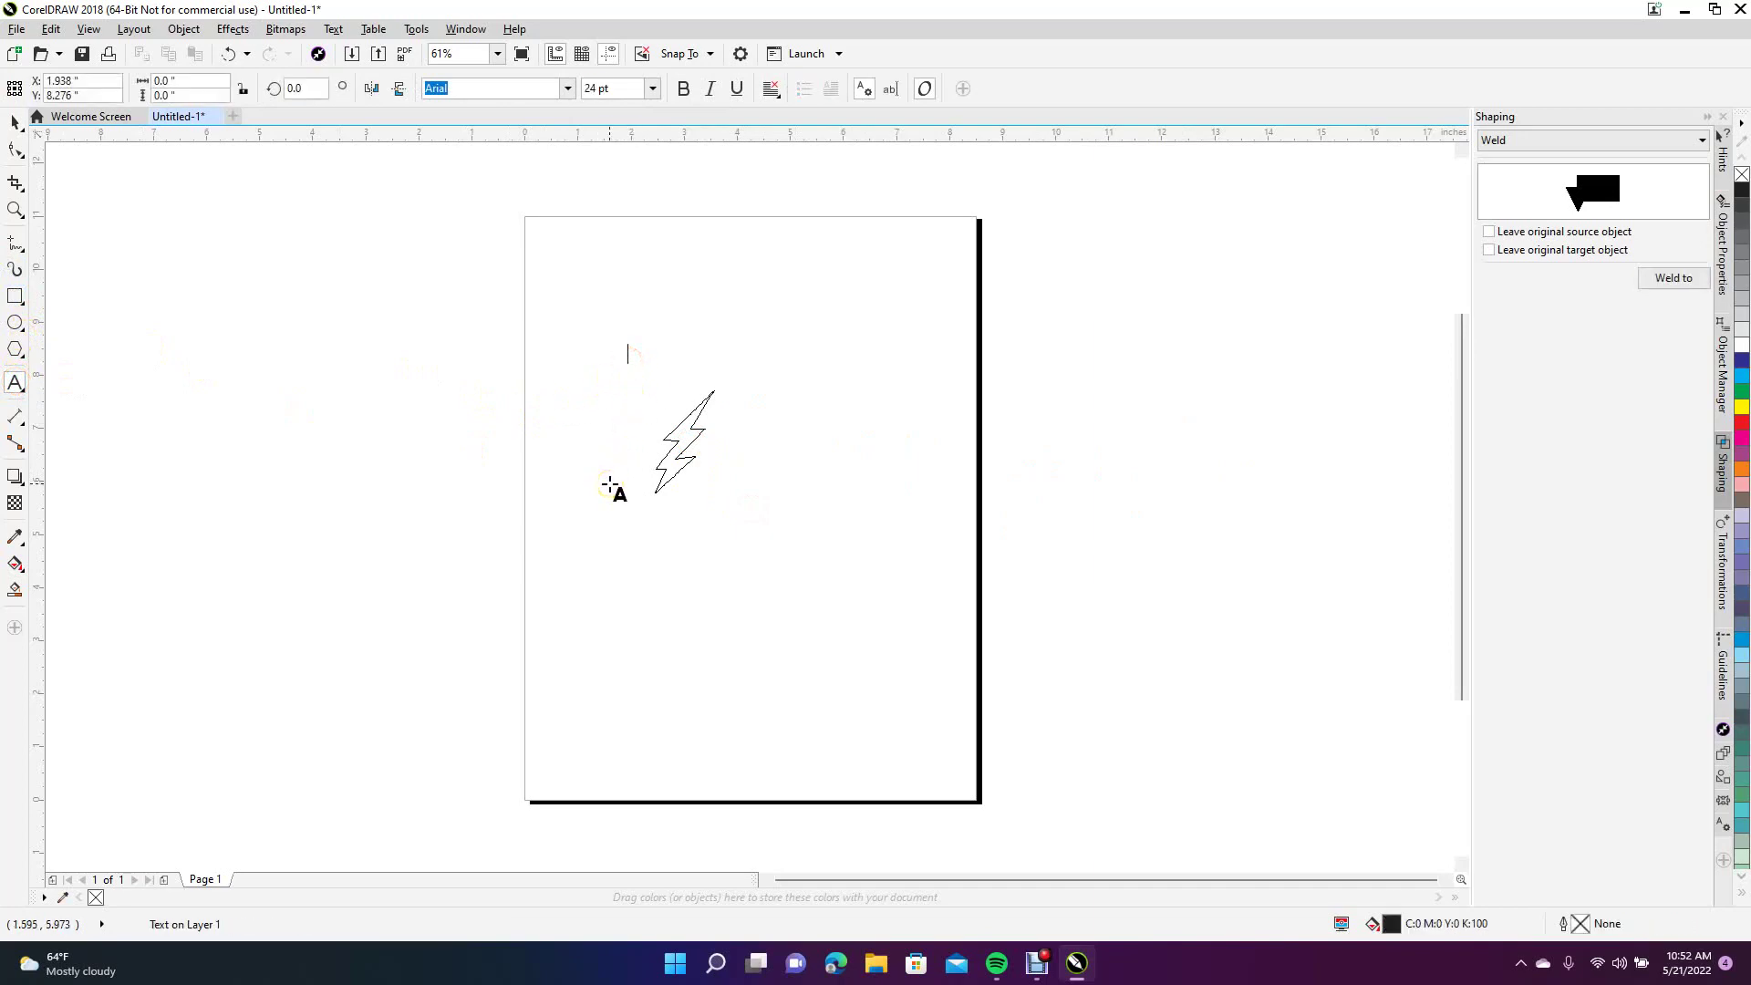
{"action": "type", "text": "BOLT"}
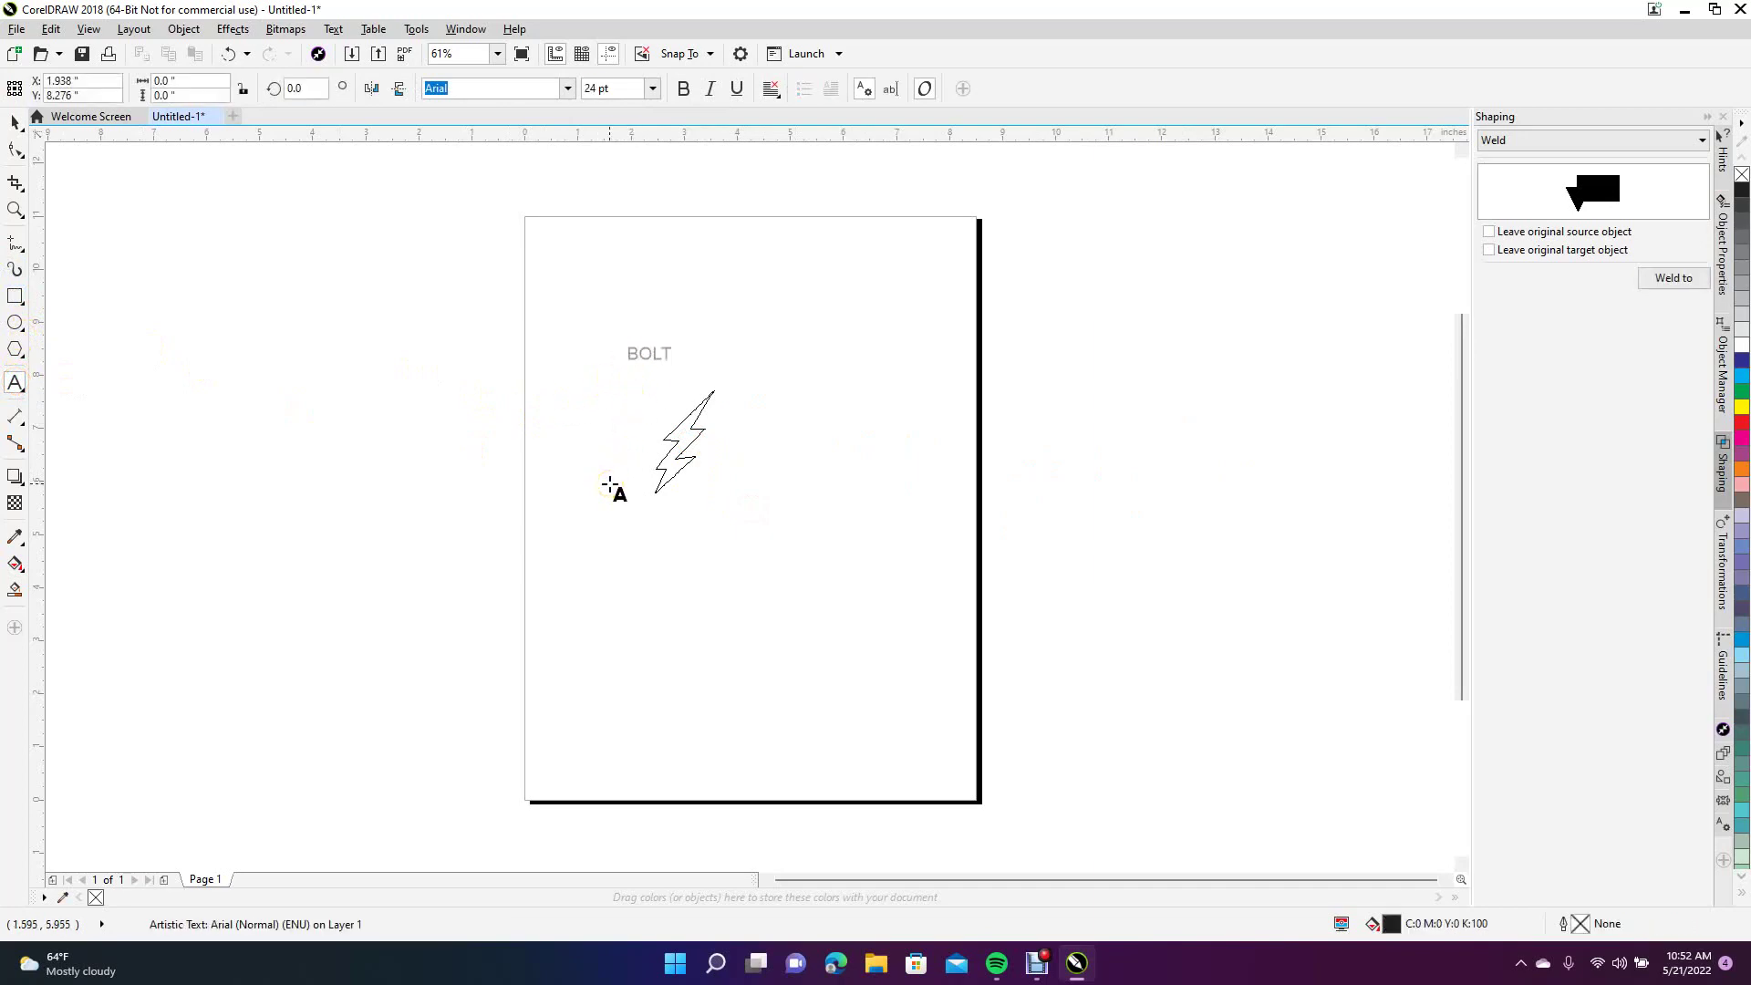
{"action": "left_click", "coordinate": [16, 122]}
{"action": "left_click", "coordinate": [686, 347]}
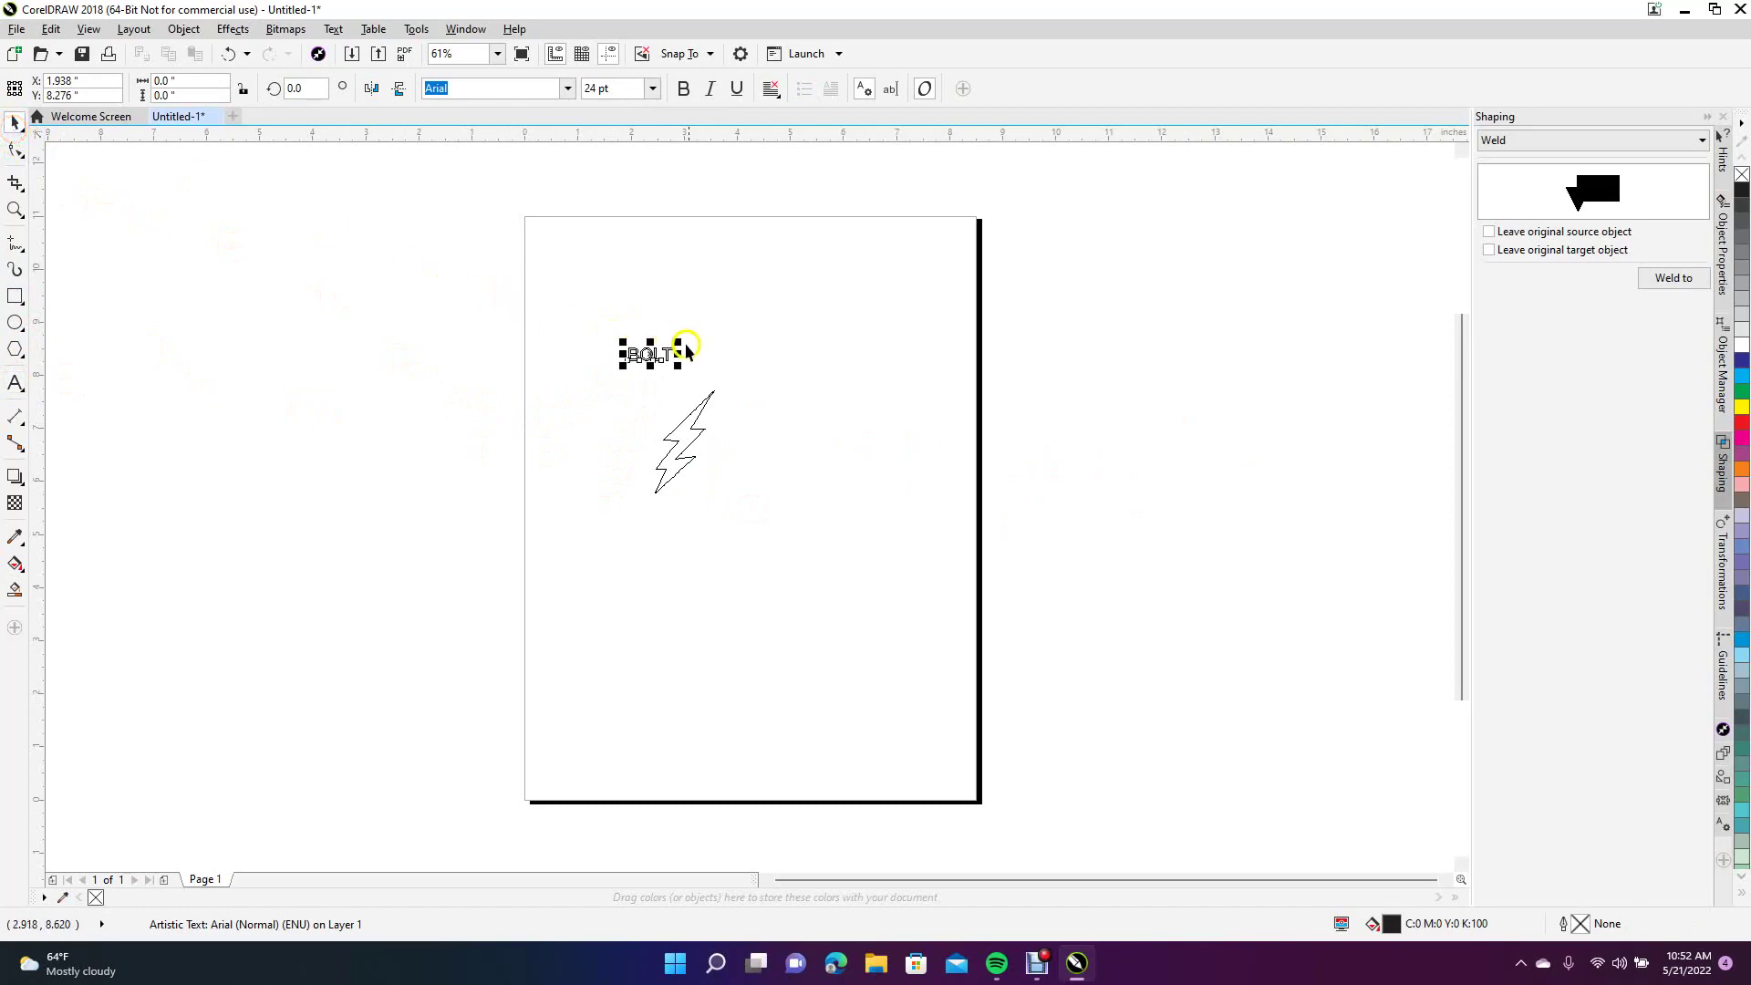
{"action": "left_click_drag", "start_coordinate": [678, 343], "coordinate": [1044, 271]}
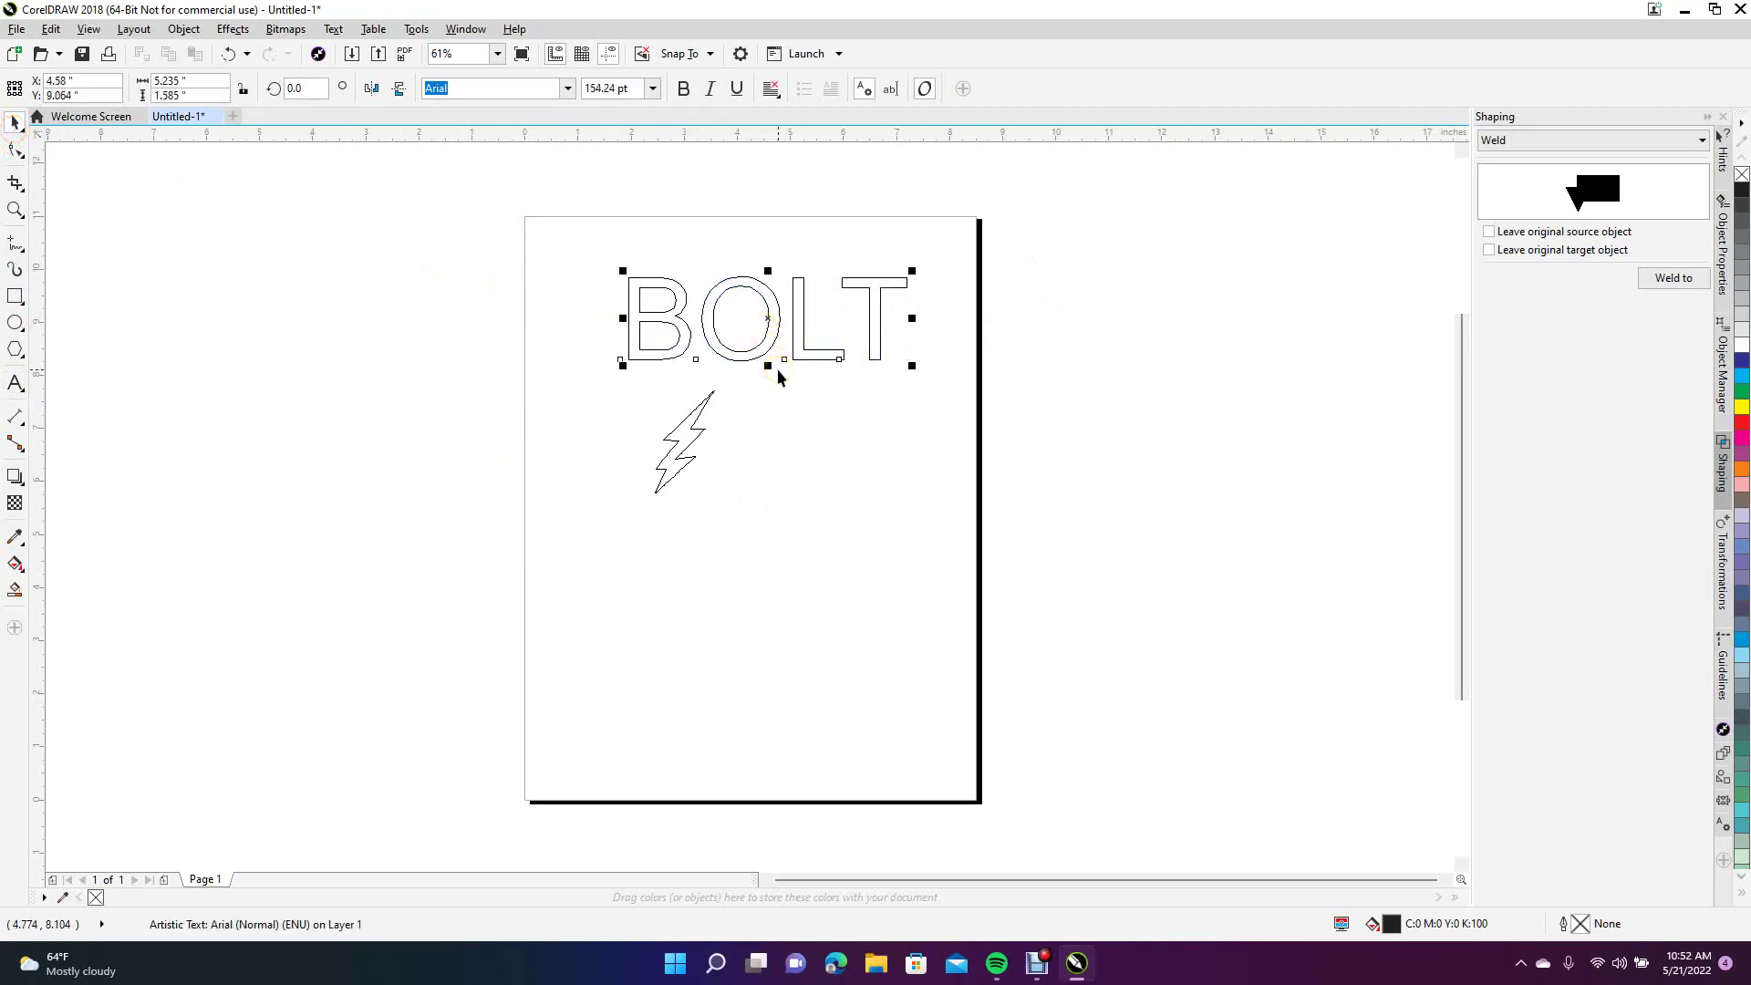
{"action": "left_click_drag", "start_coordinate": [770, 328], "coordinate": [755, 594]}
Step: Replace the lower copy's wording with INDUSTRIES
{"action": "left_click", "coordinate": [15, 383]}
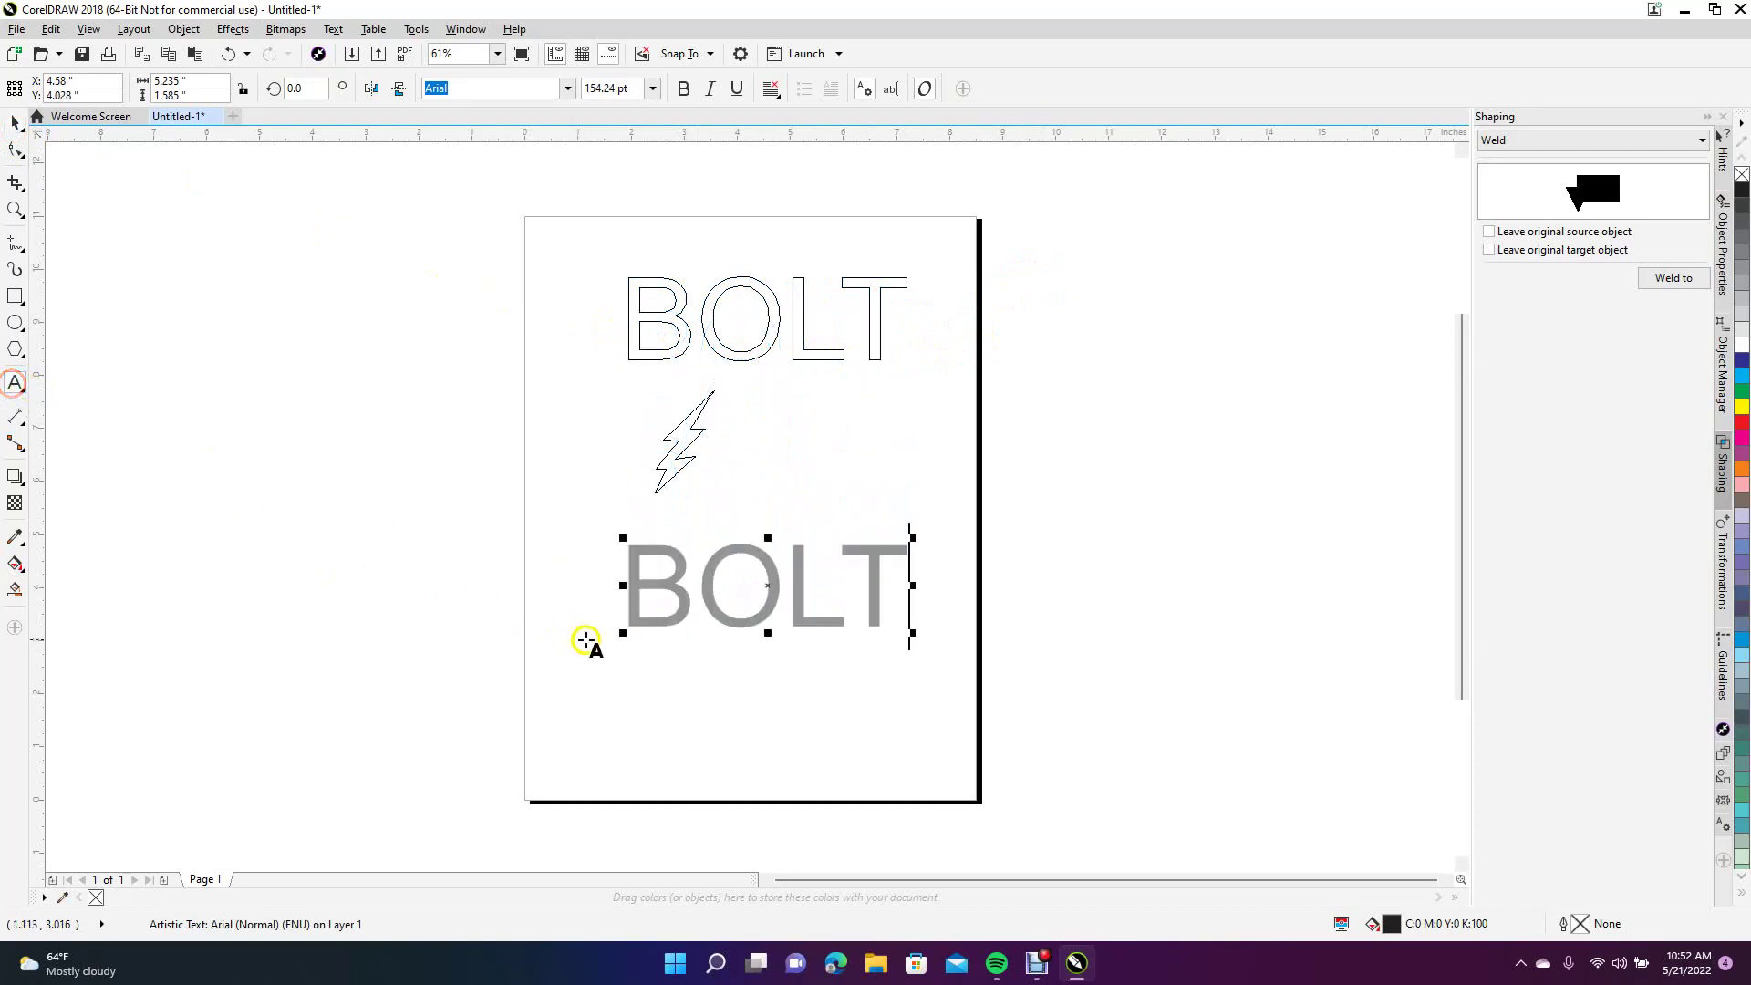
{"action": "left_click_drag", "start_coordinate": [638, 602], "coordinate": [907, 638]}
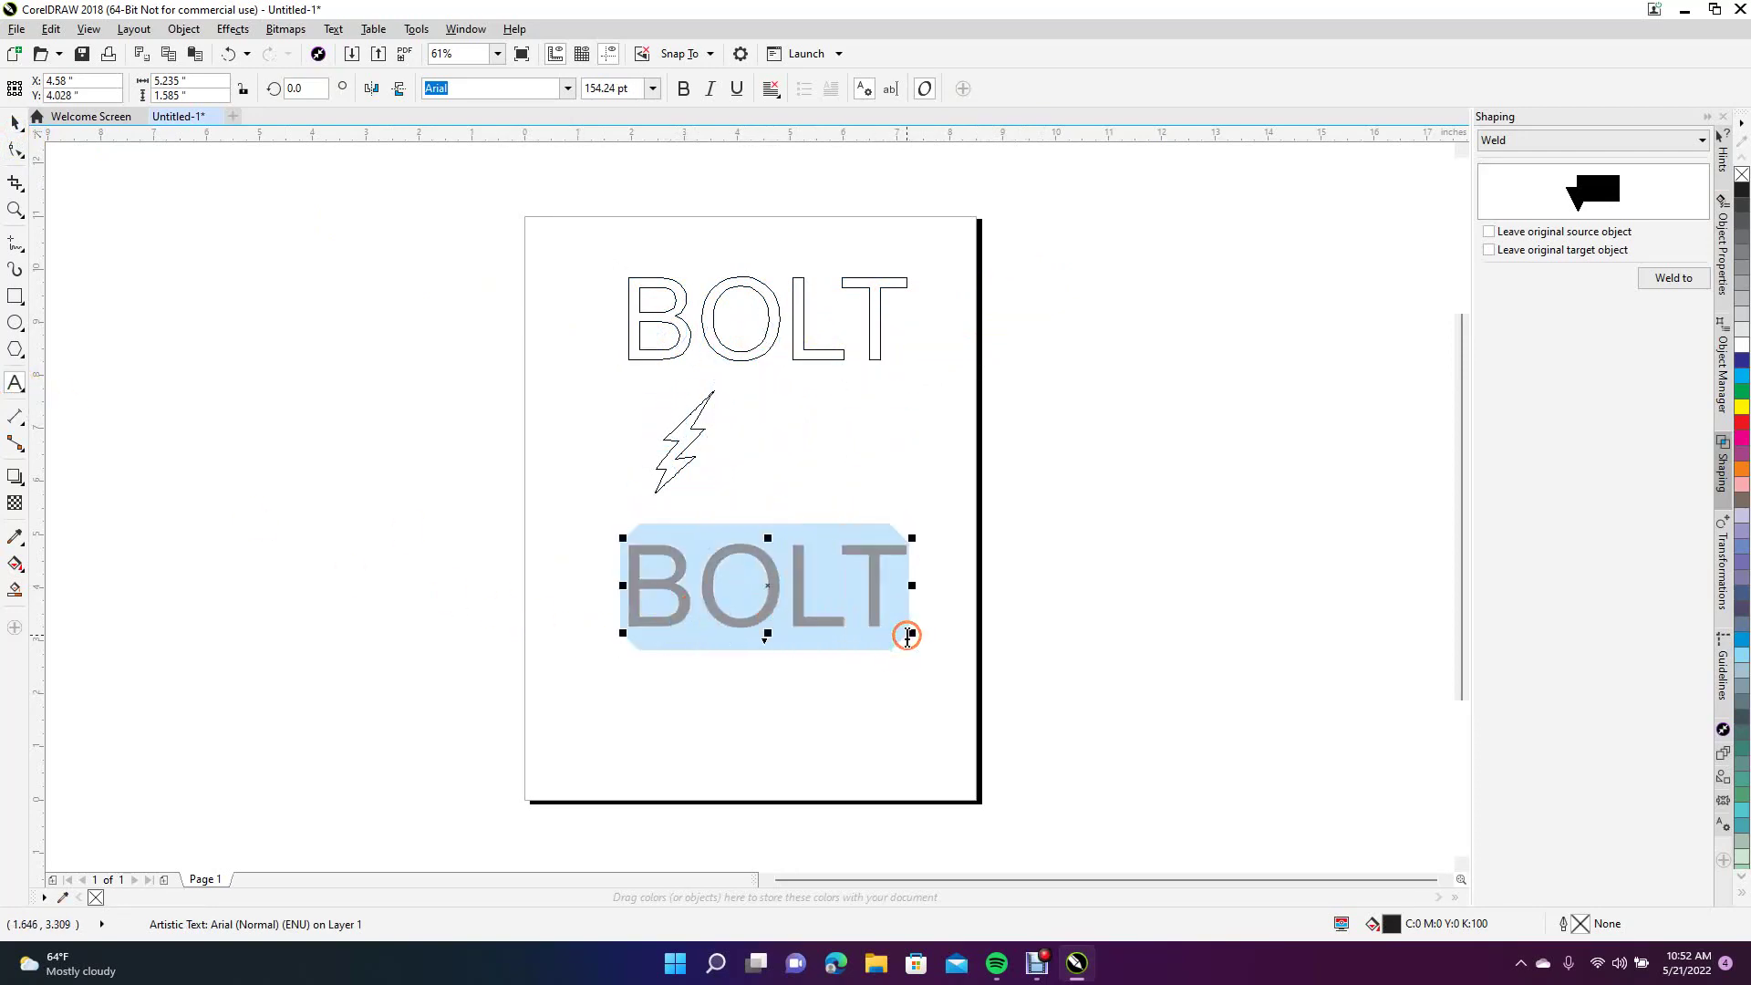
{"action": "key", "text": "Delete"}
{"action": "type", "text": "INDUST"}
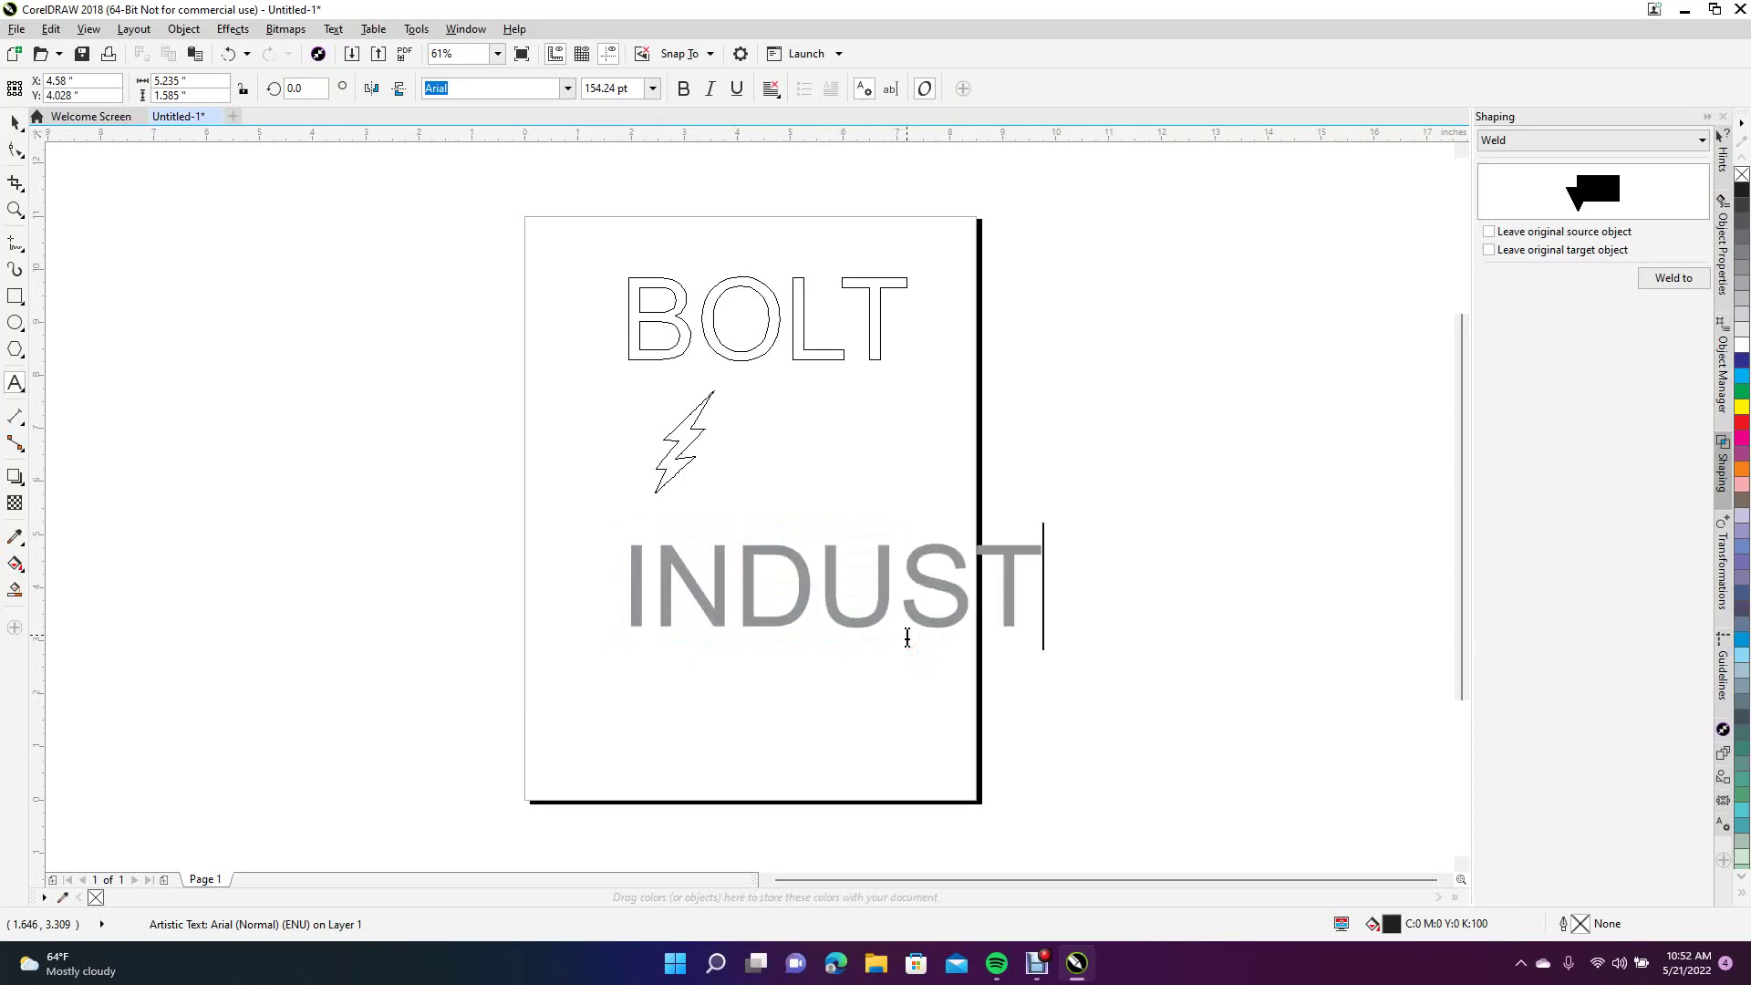
{"action": "type", "text": "RIES"}
{"action": "key", "text": "Escape"}
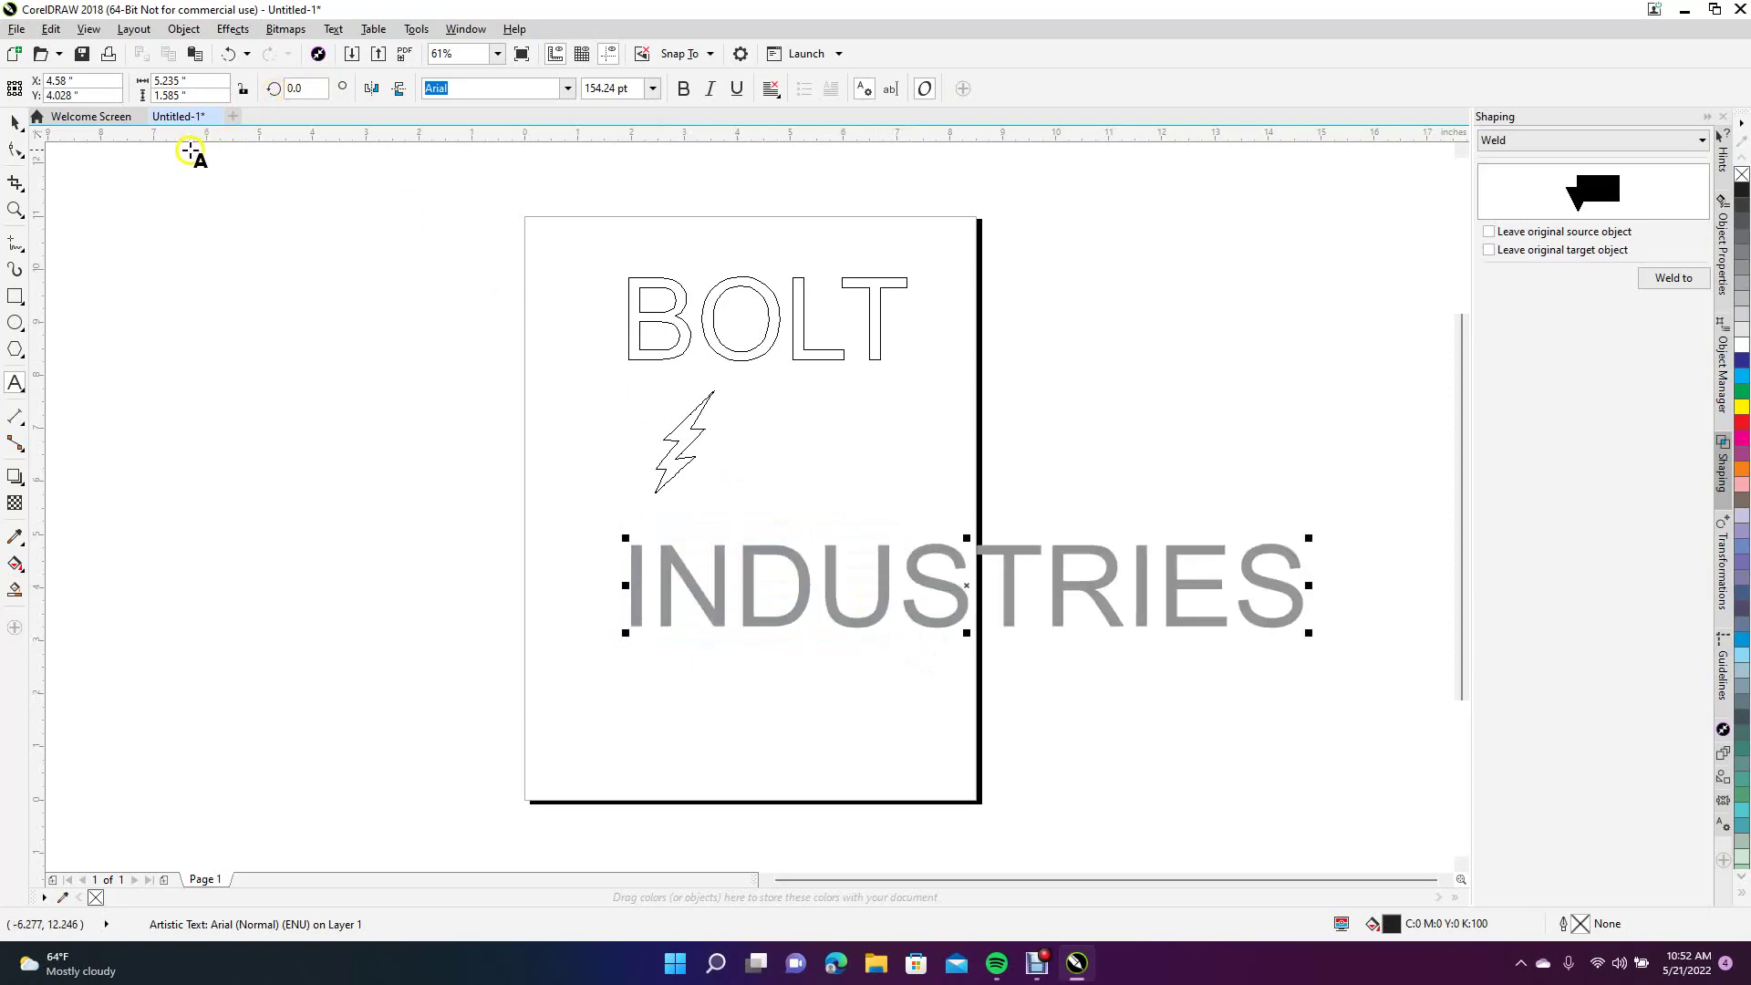
{"action": "left_click", "coordinate": [9, 122]}
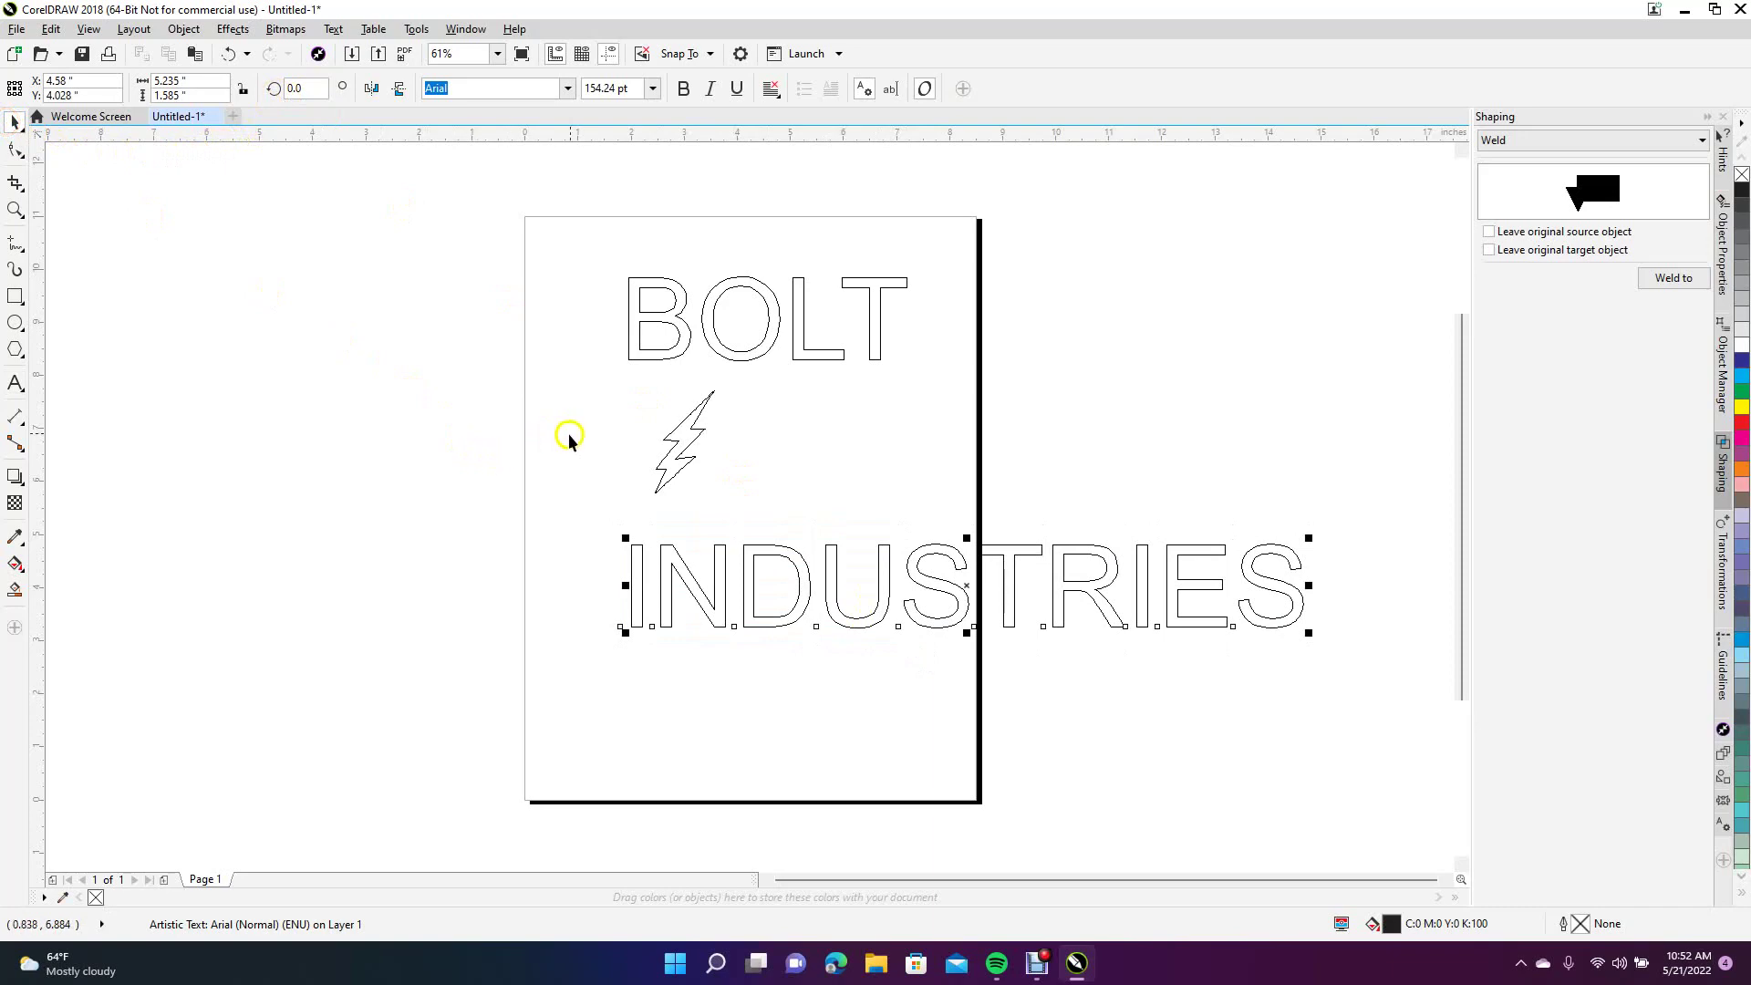
{"action": "left_click", "coordinate": [664, 363]}
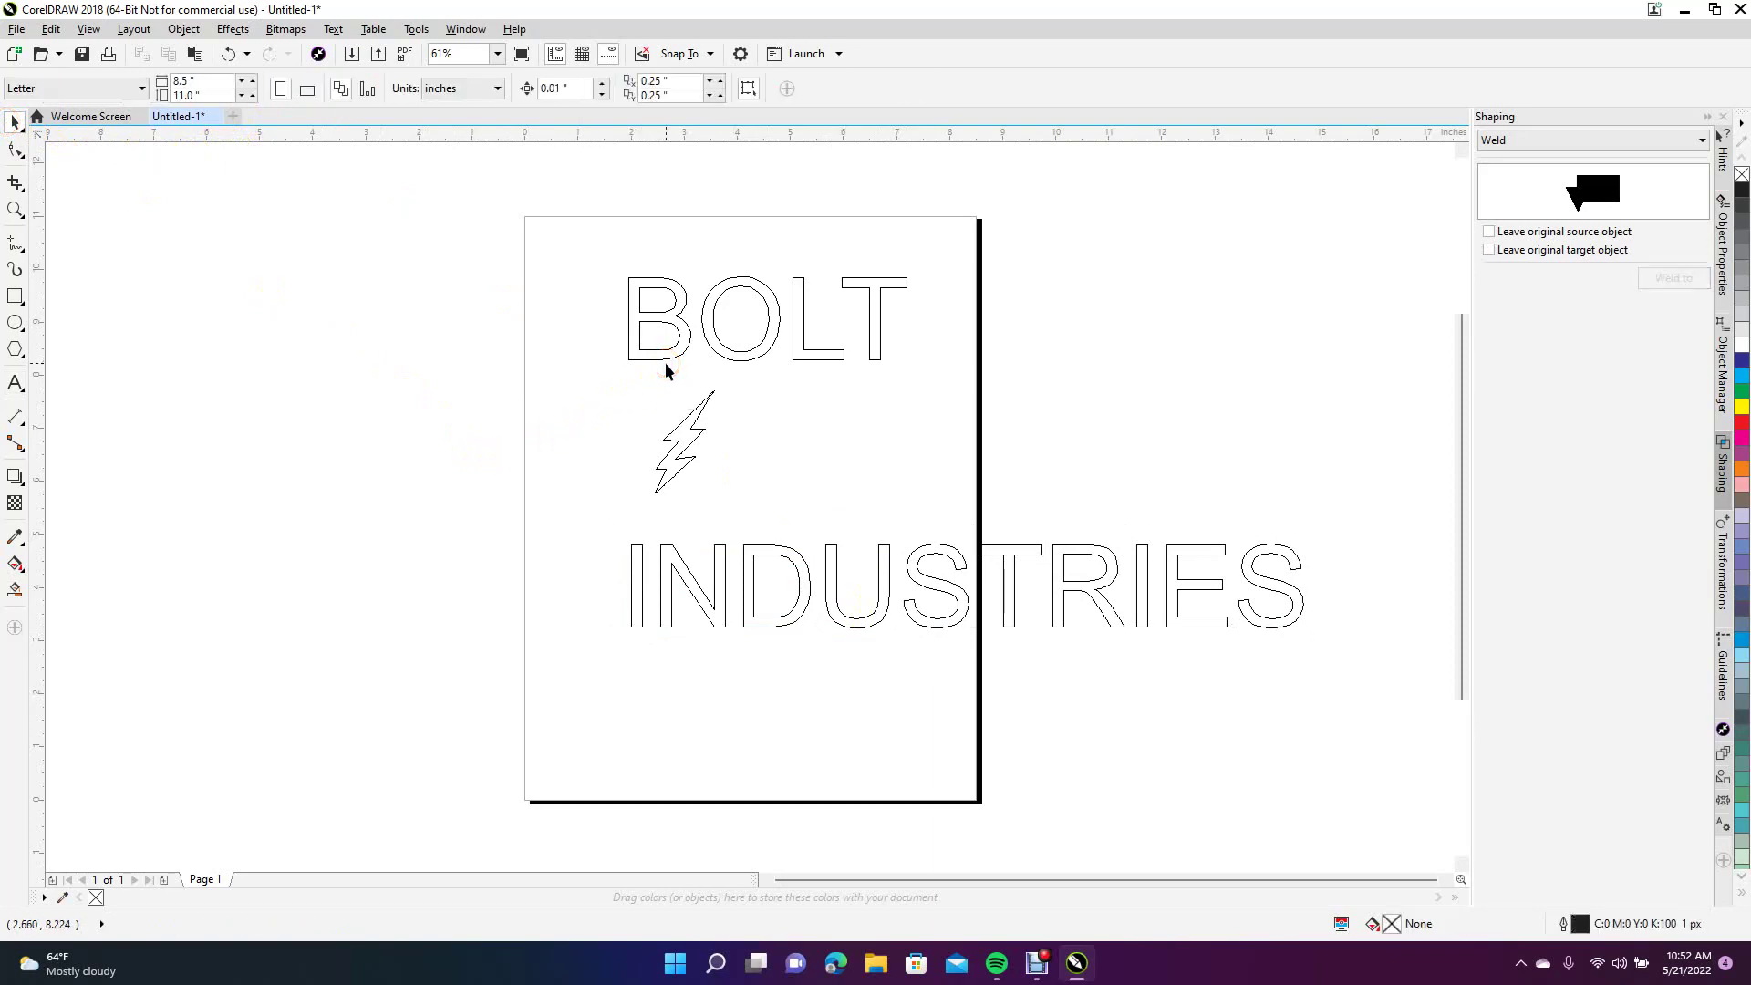
{"action": "left_click", "coordinate": [670, 354]}
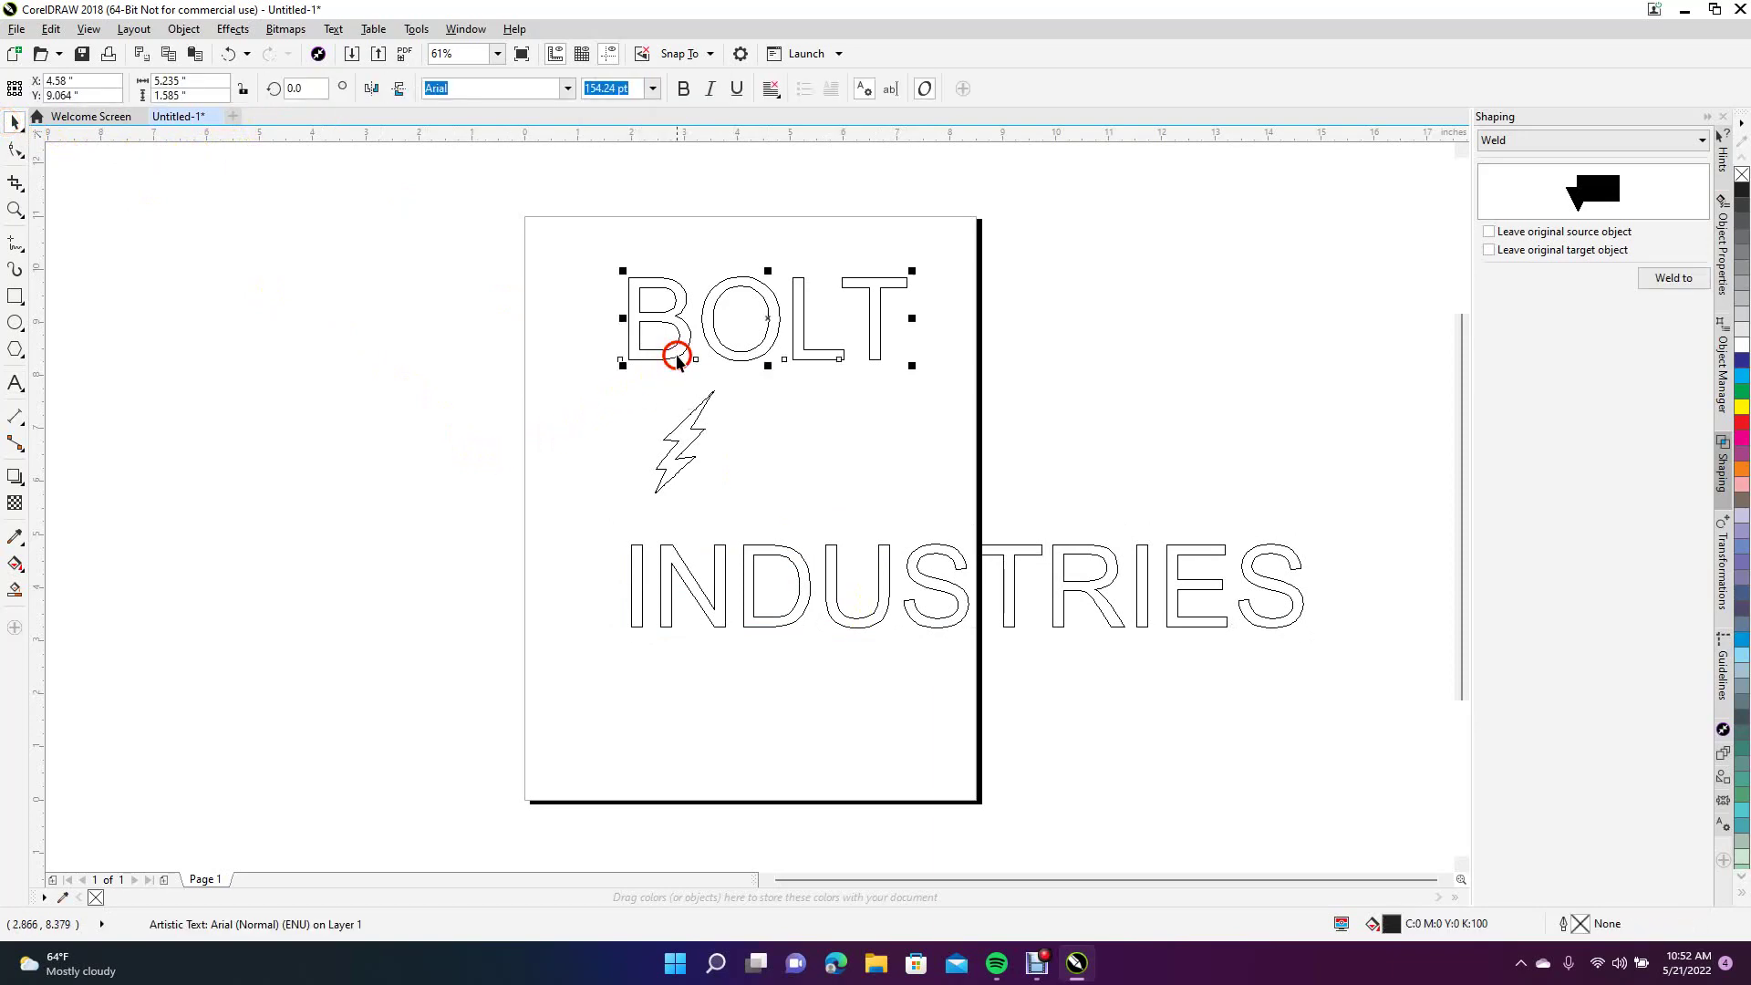
Step: Set BOLT in Swis721 Hv BT, then browse the other Swis721 styles
{"action": "left_click", "coordinate": [567, 89]}
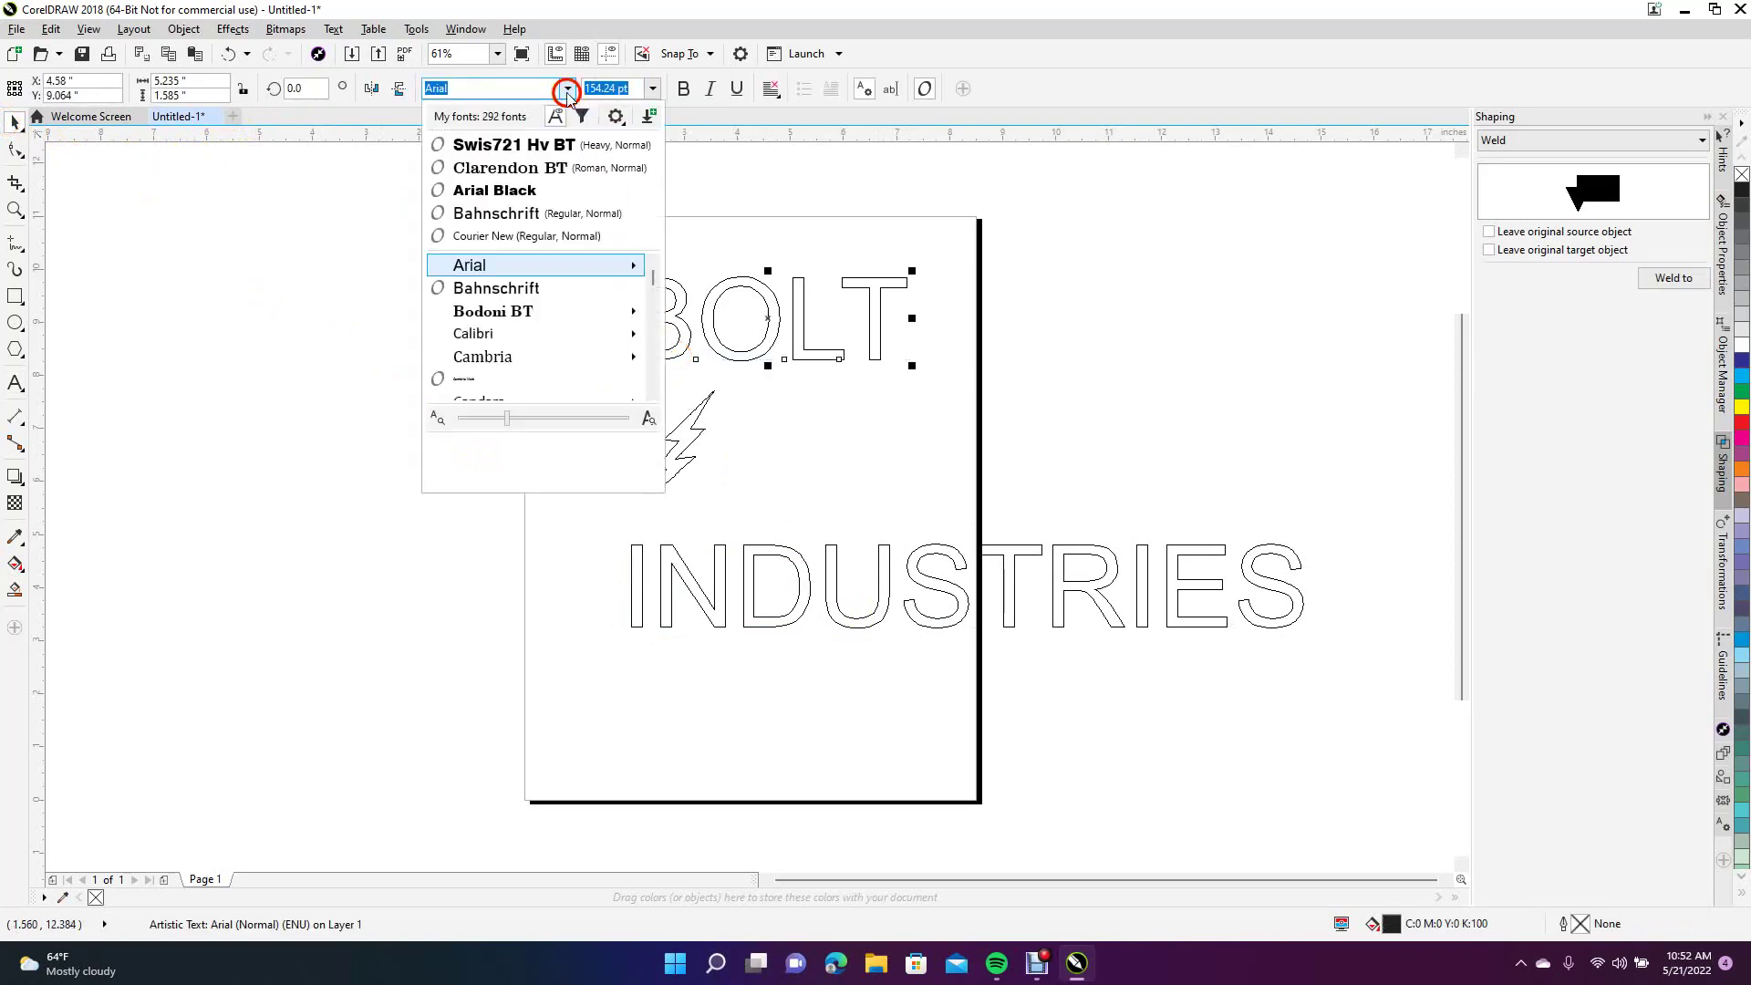
{"action": "left_click", "coordinate": [535, 150]}
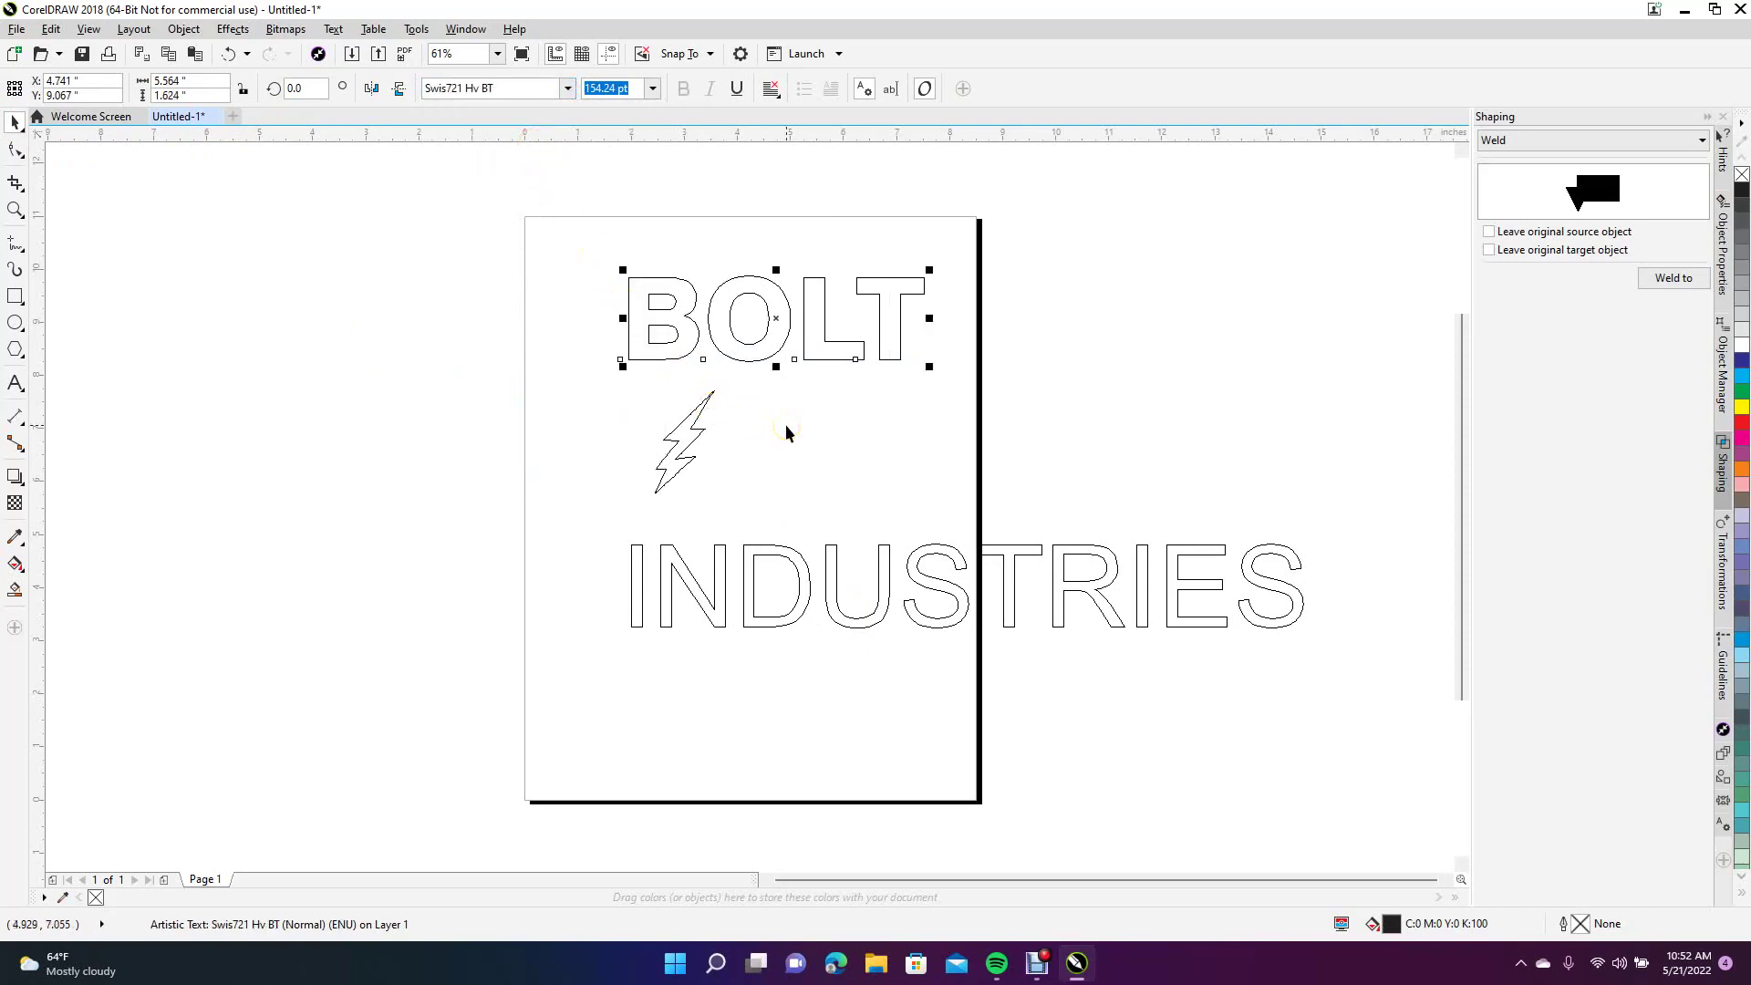
{"action": "left_click", "coordinate": [764, 365]}
{"action": "left_click", "coordinate": [565, 88]}
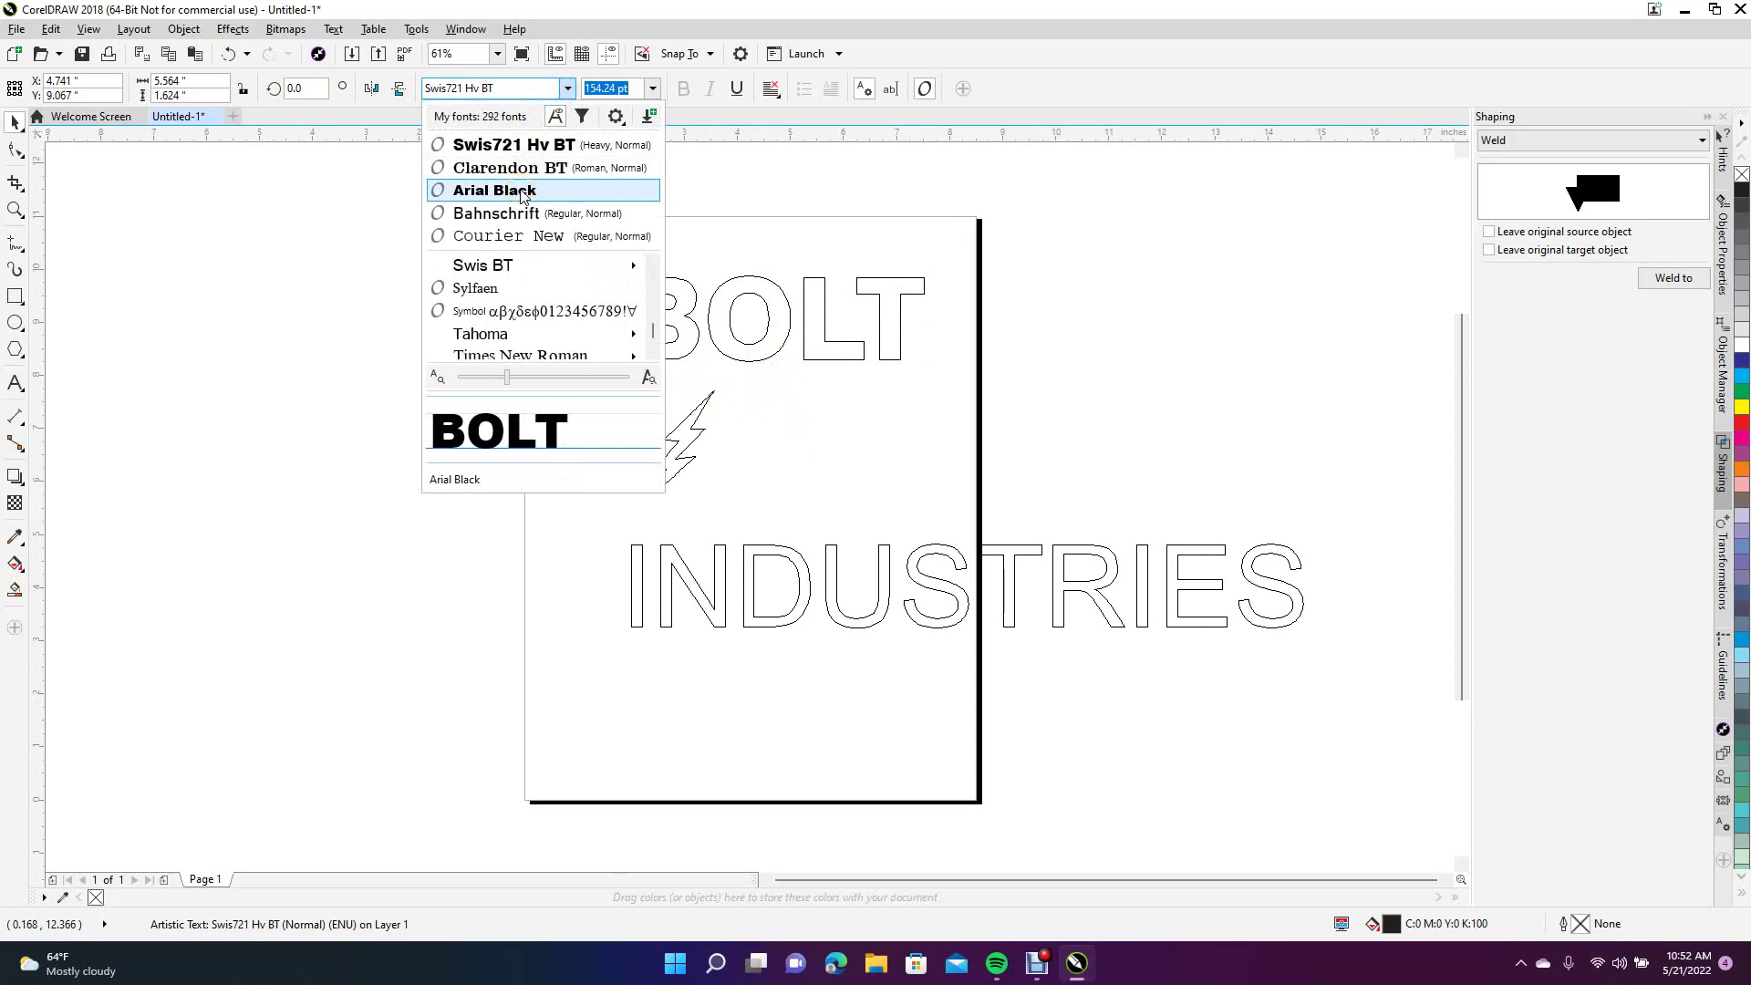
{"action": "mouse_move", "coordinate": [501, 264]}
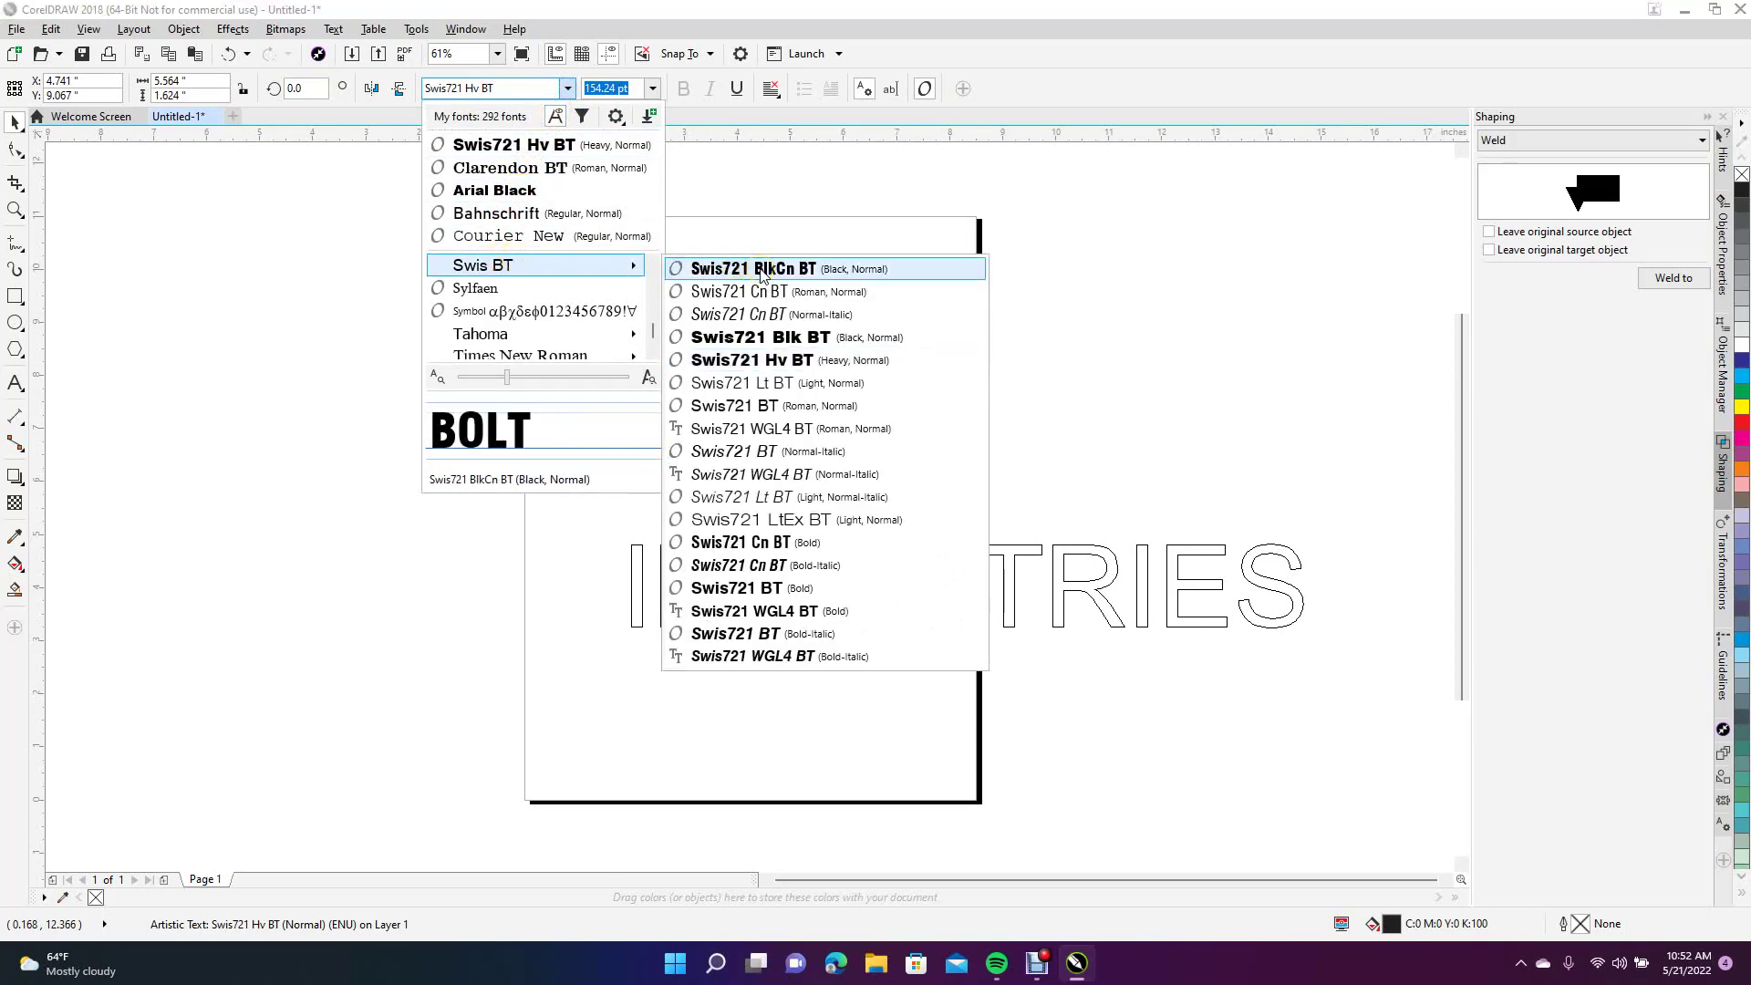
Step: Switch BOLT to Swis721 Blk BT, enlarge it to about 114%, and park the lightning bolt off the page's left edge
{"action": "left_click", "coordinate": [765, 337]}
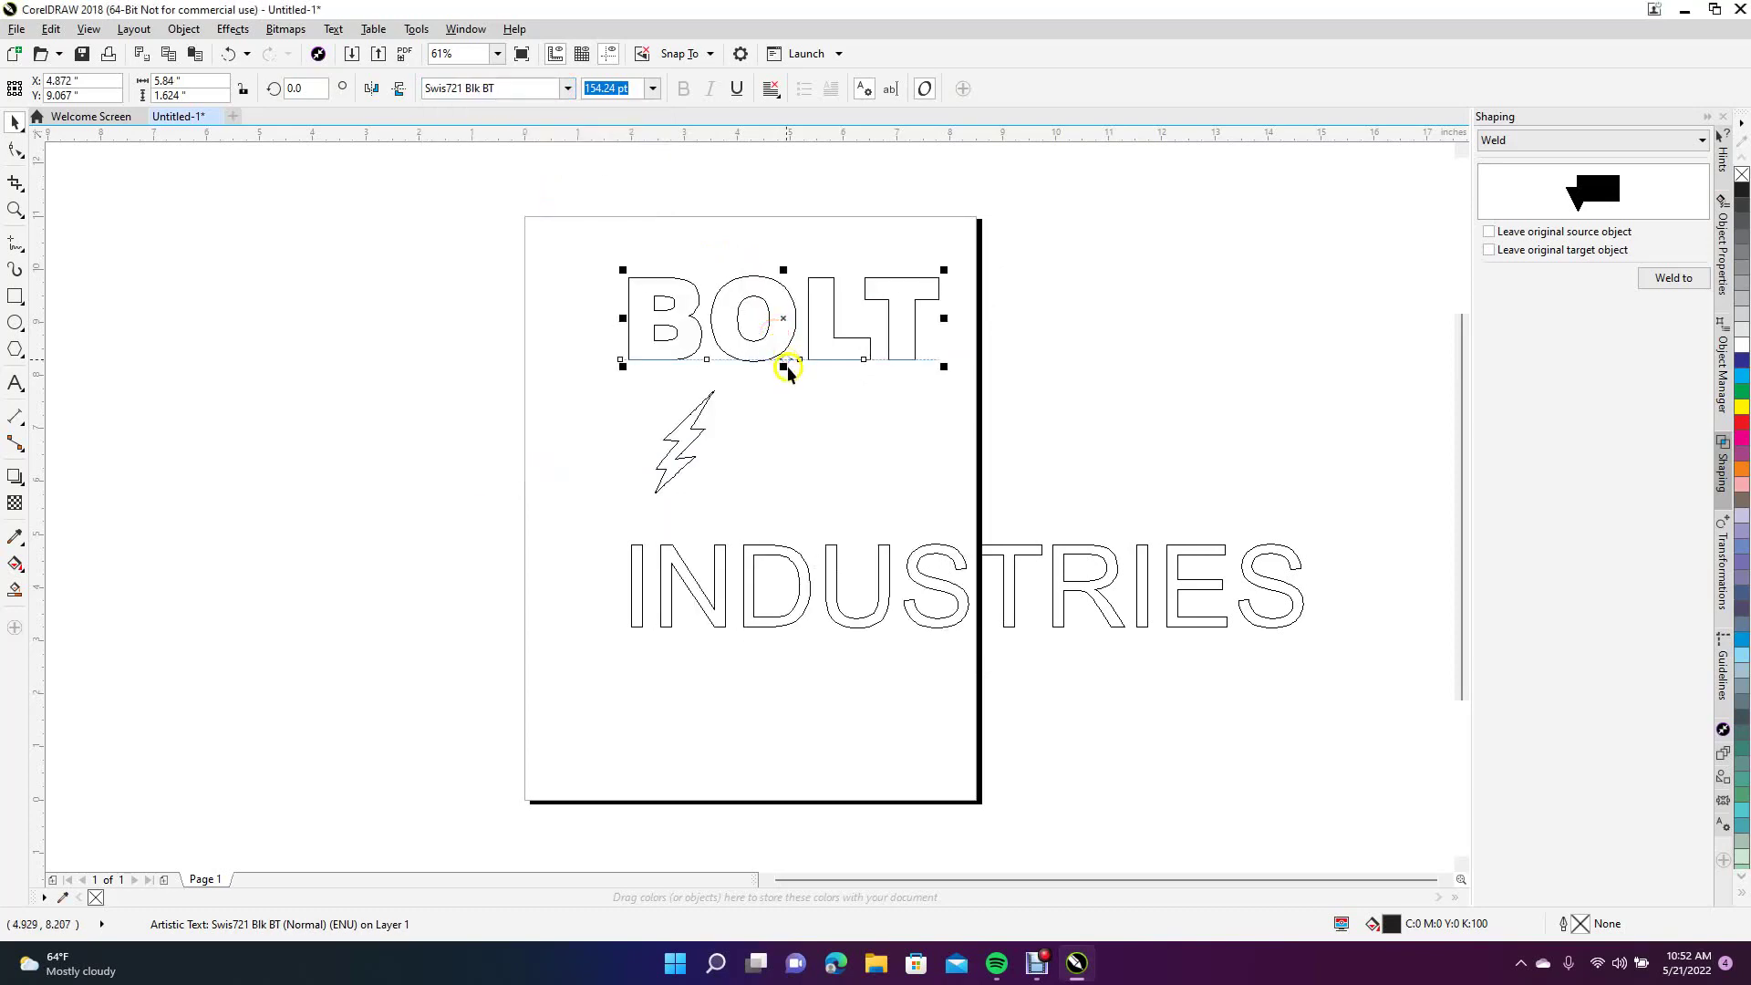
{"action": "left_click_drag", "start_coordinate": [944, 367], "coordinate": [987, 382]}
{"action": "left_click_drag", "start_coordinate": [688, 436], "coordinate": [782, 327]}
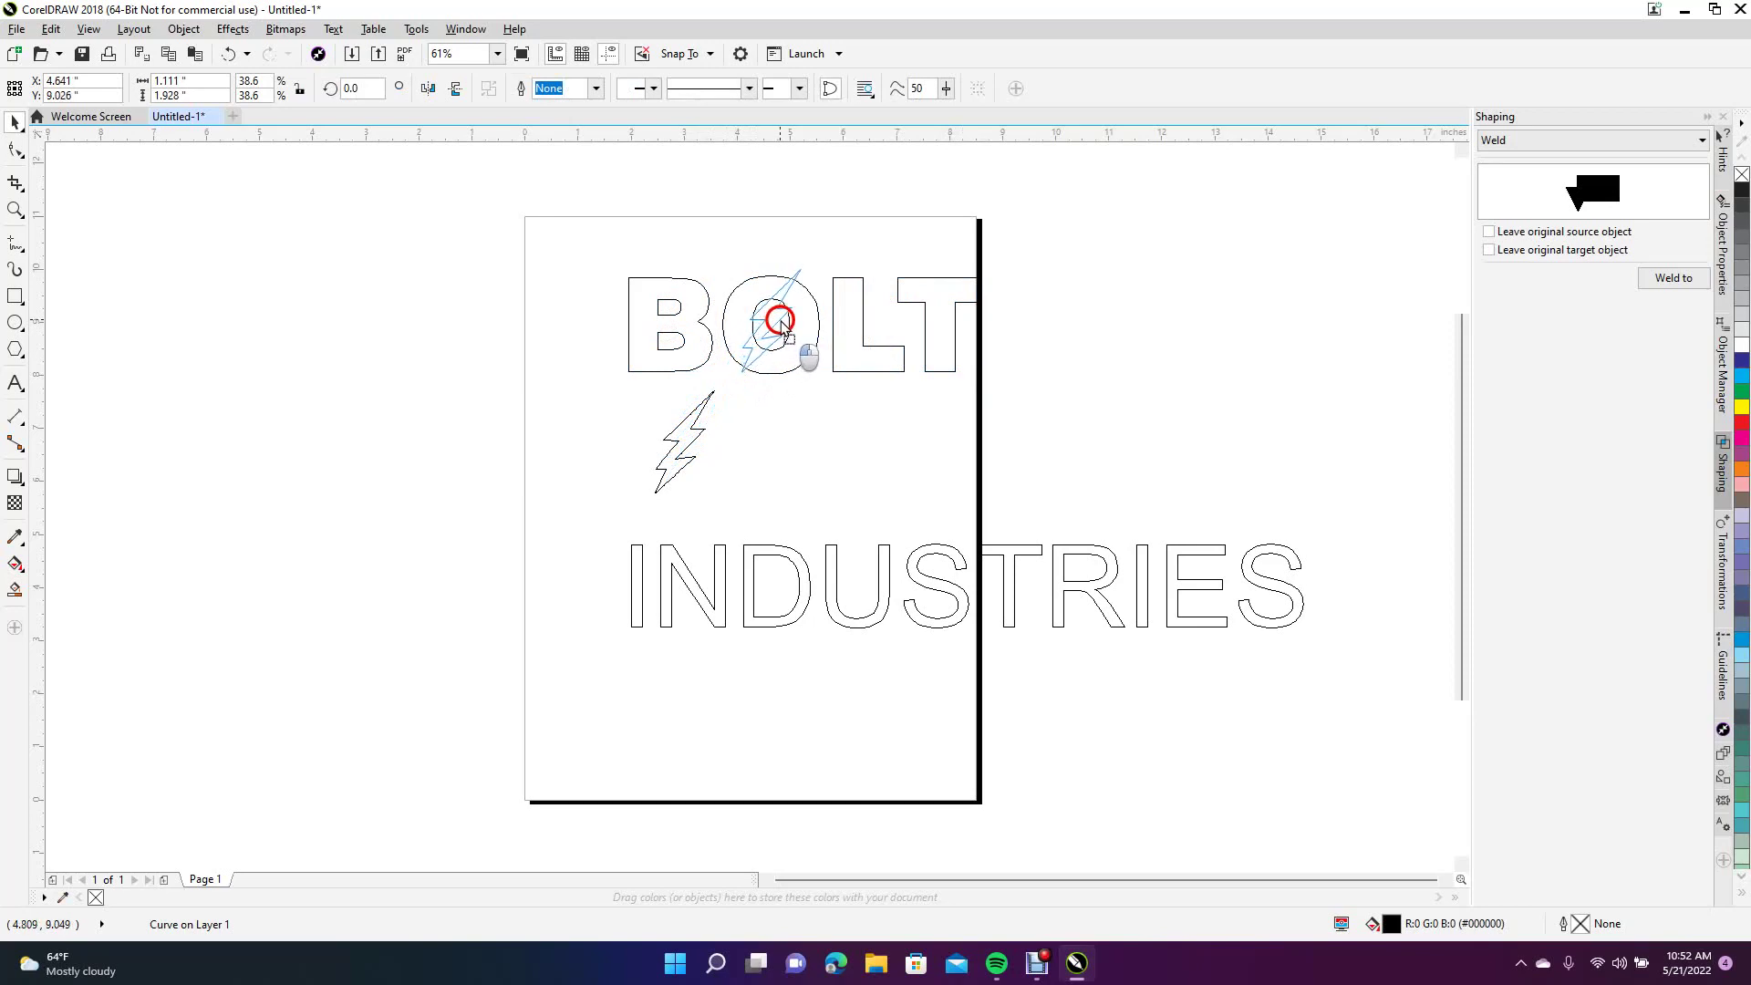
{"action": "left_click_drag", "start_coordinate": [782, 326], "coordinate": [494, 437]}
{"action": "left_click", "coordinate": [669, 585]}
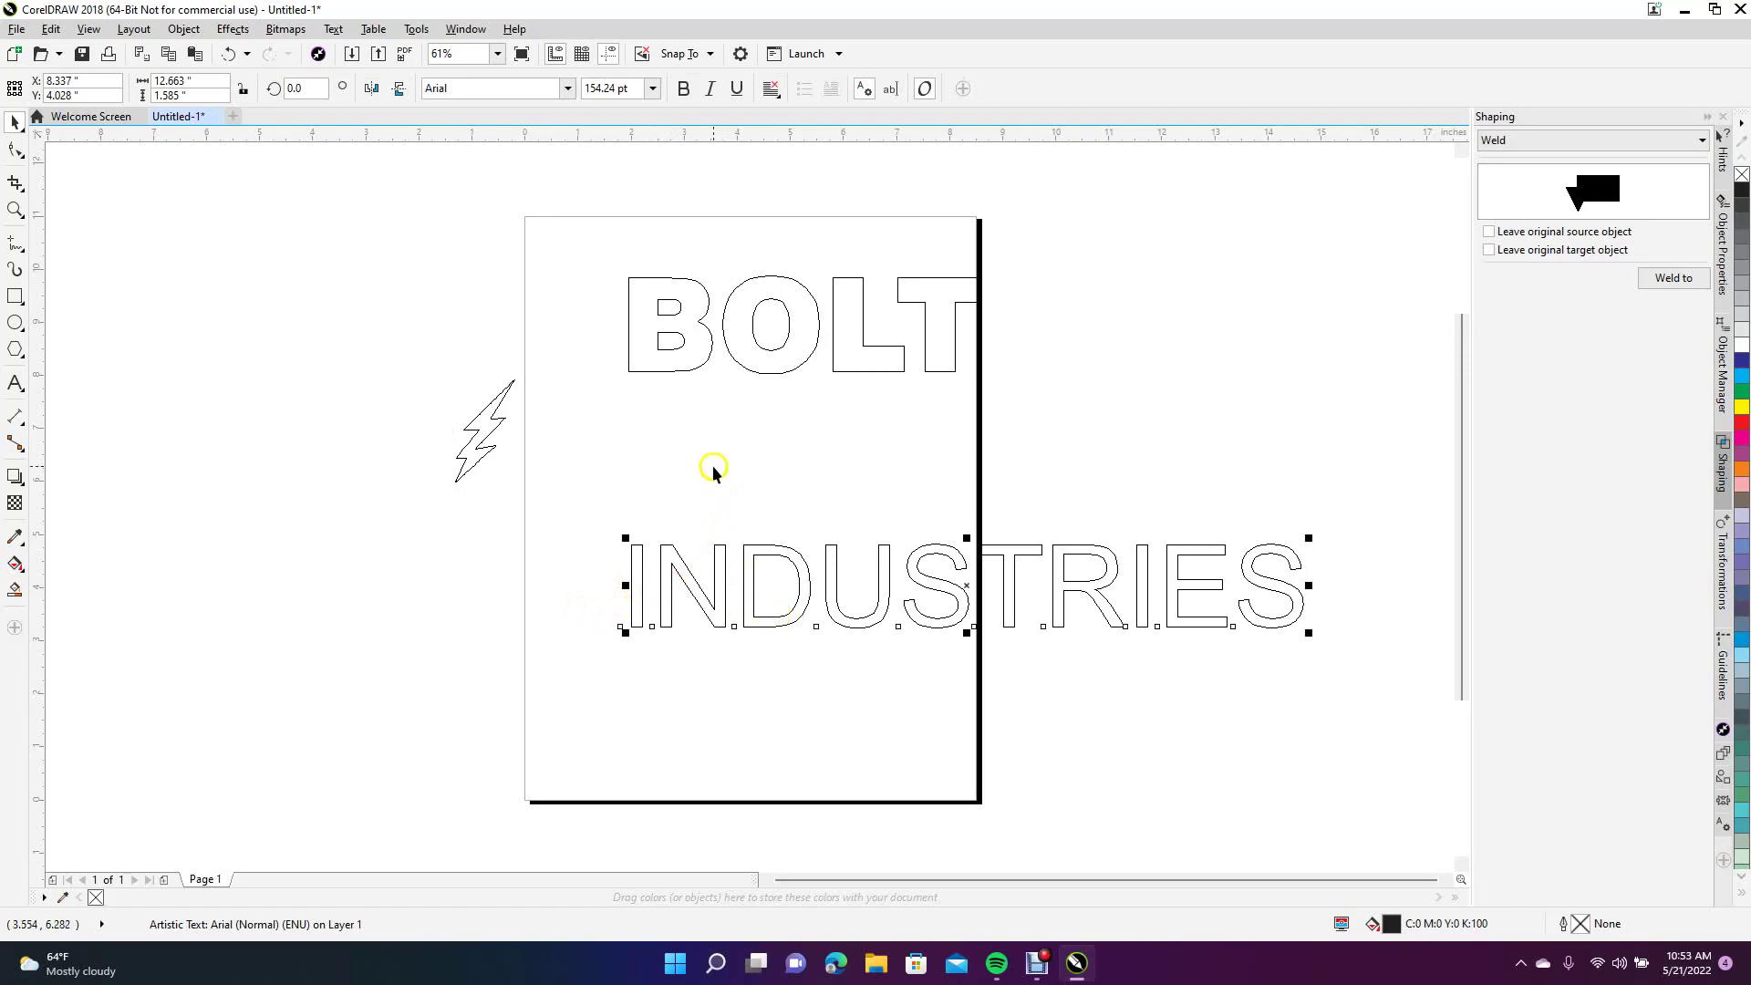
Step: Convert the BOLT text to curves
{"action": "left_click", "coordinate": [690, 372]}
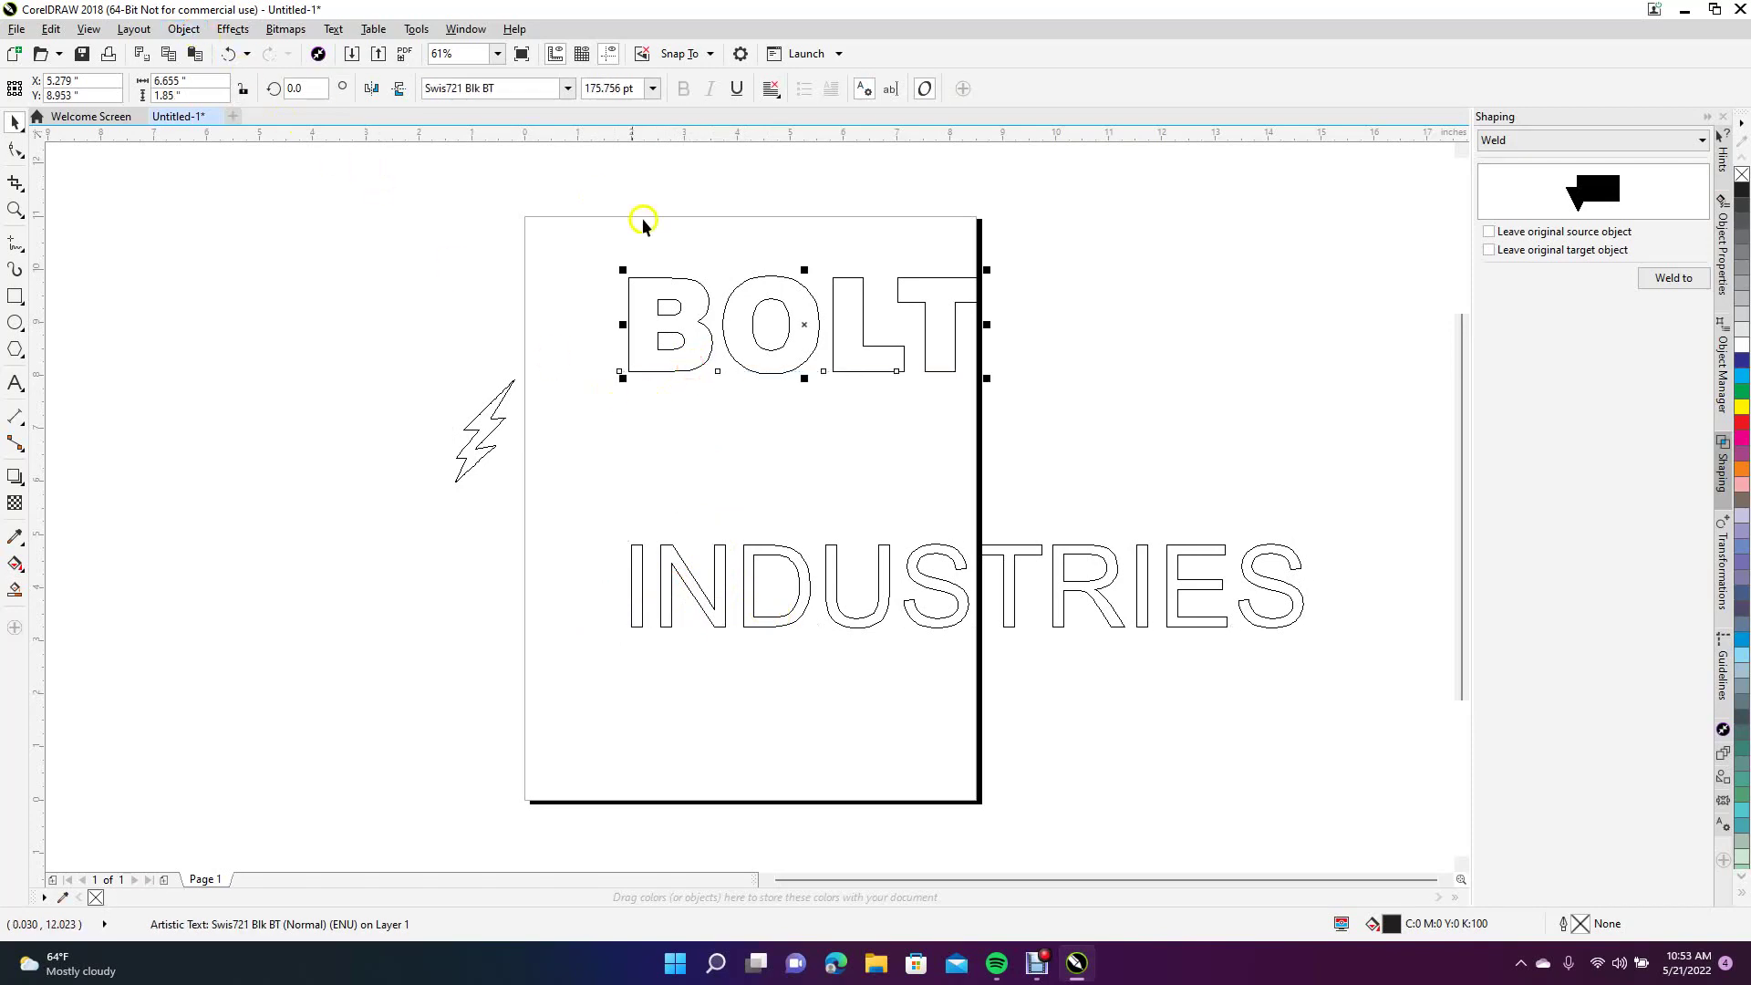
{"action": "left_click", "coordinate": [185, 29]}
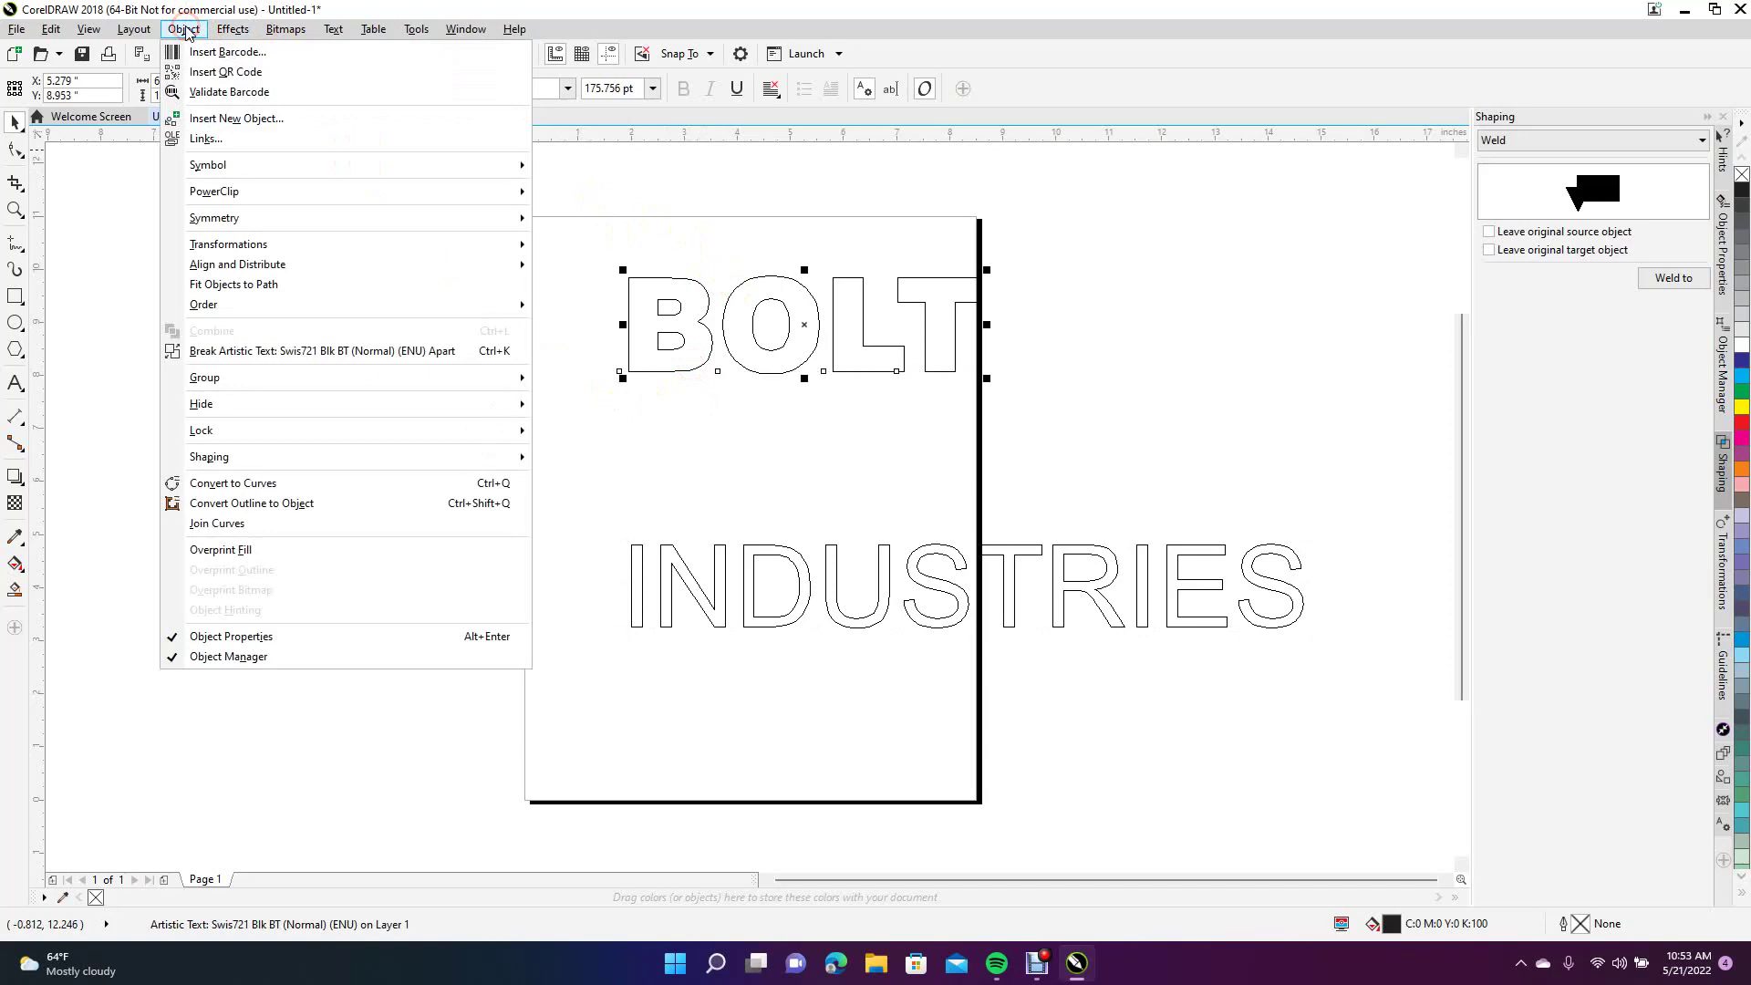
{"action": "left_click", "coordinate": [270, 484]}
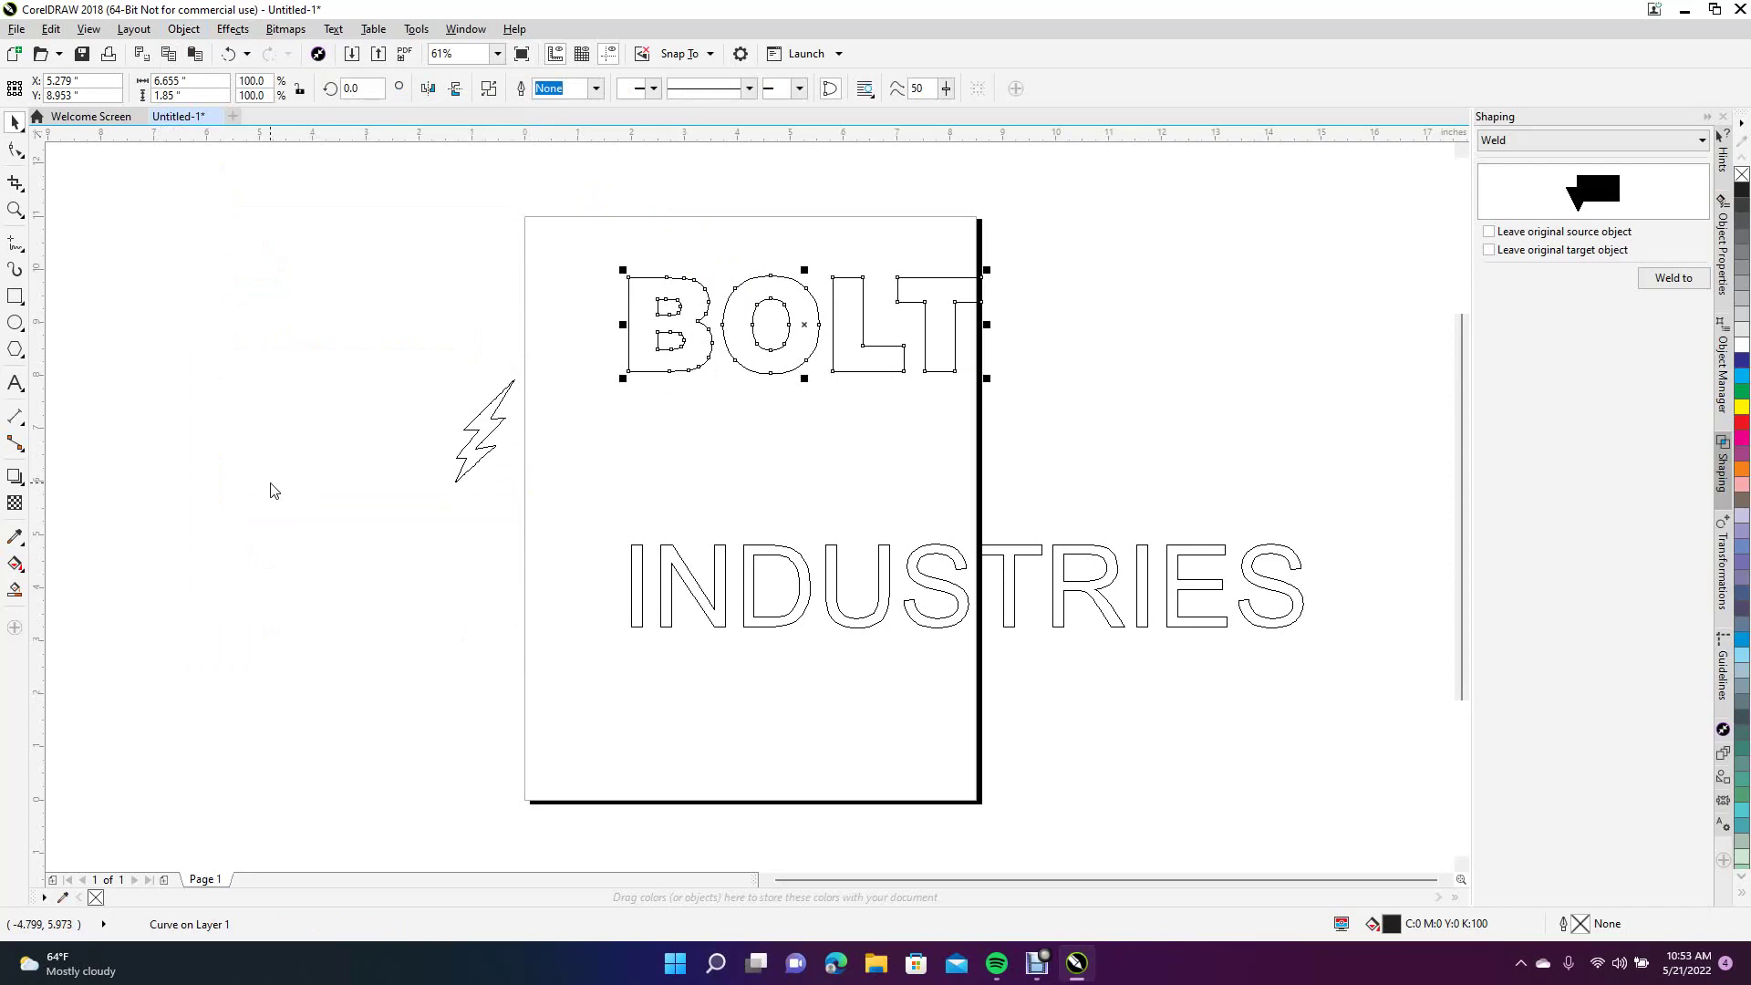
{"action": "left_click", "coordinate": [554, 475]}
Step: Break the BOLT curves apart into separate letter shapes
{"action": "left_click", "coordinate": [793, 365]}
{"action": "left_click", "coordinate": [185, 29]}
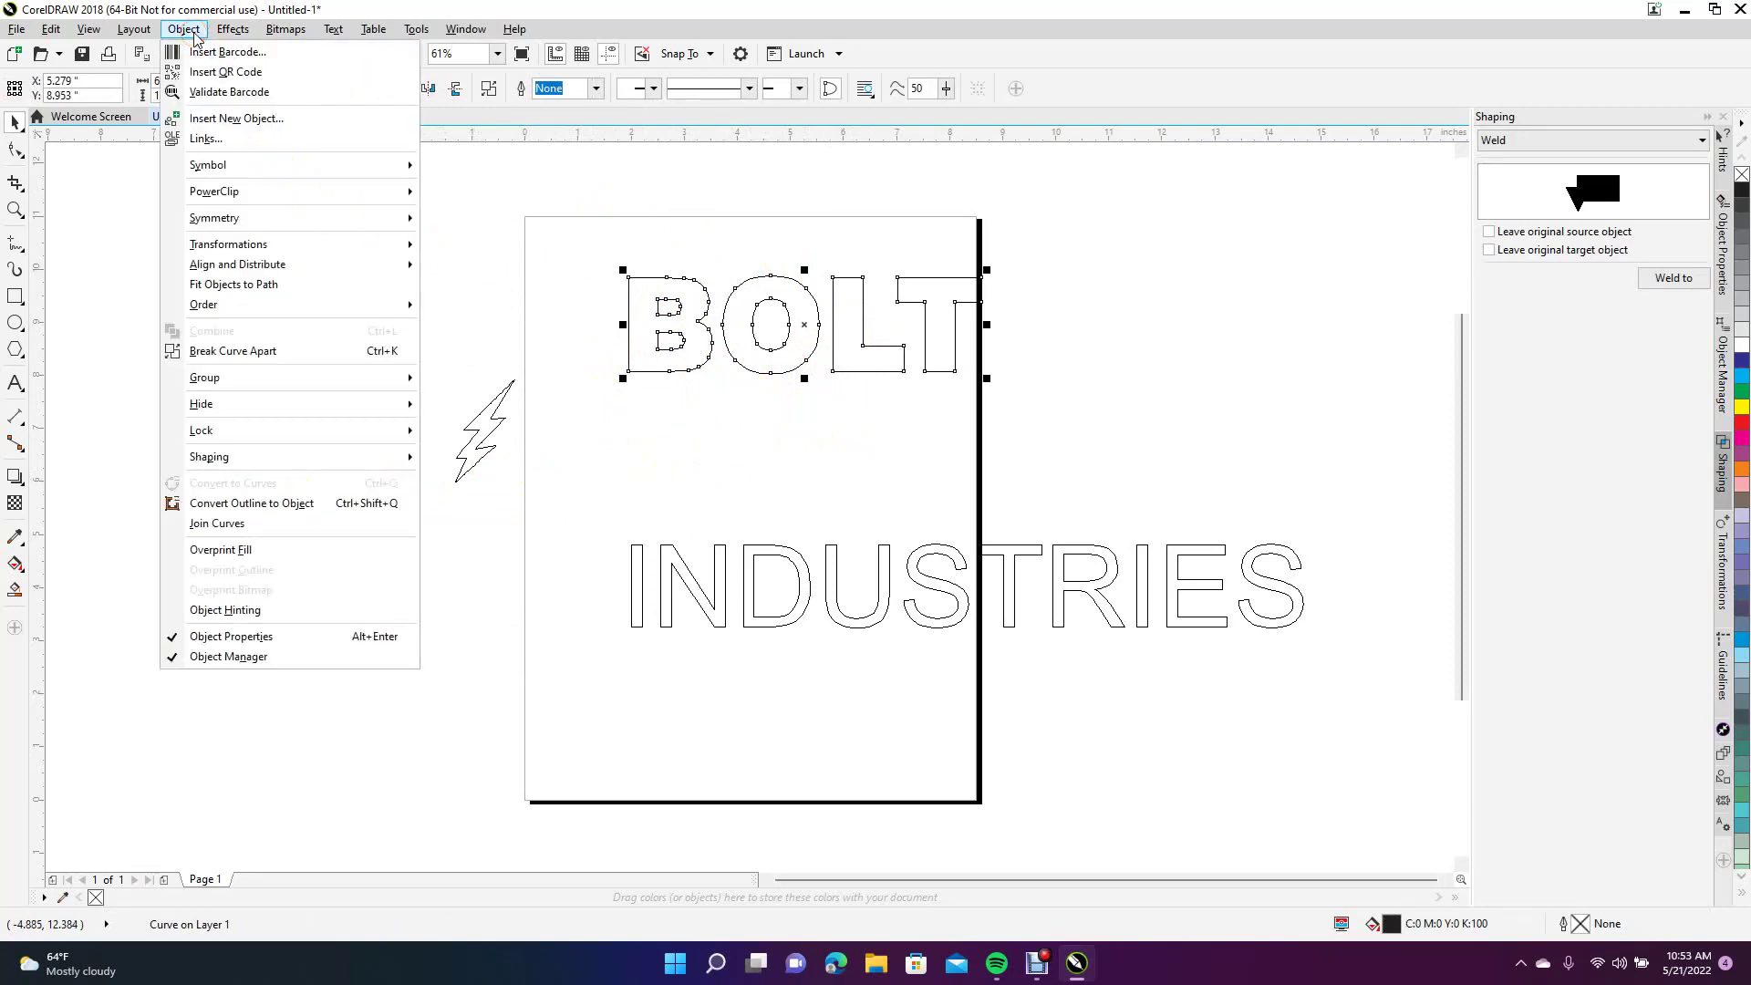
{"action": "left_click", "coordinate": [278, 362]}
{"action": "left_click", "coordinate": [603, 461]}
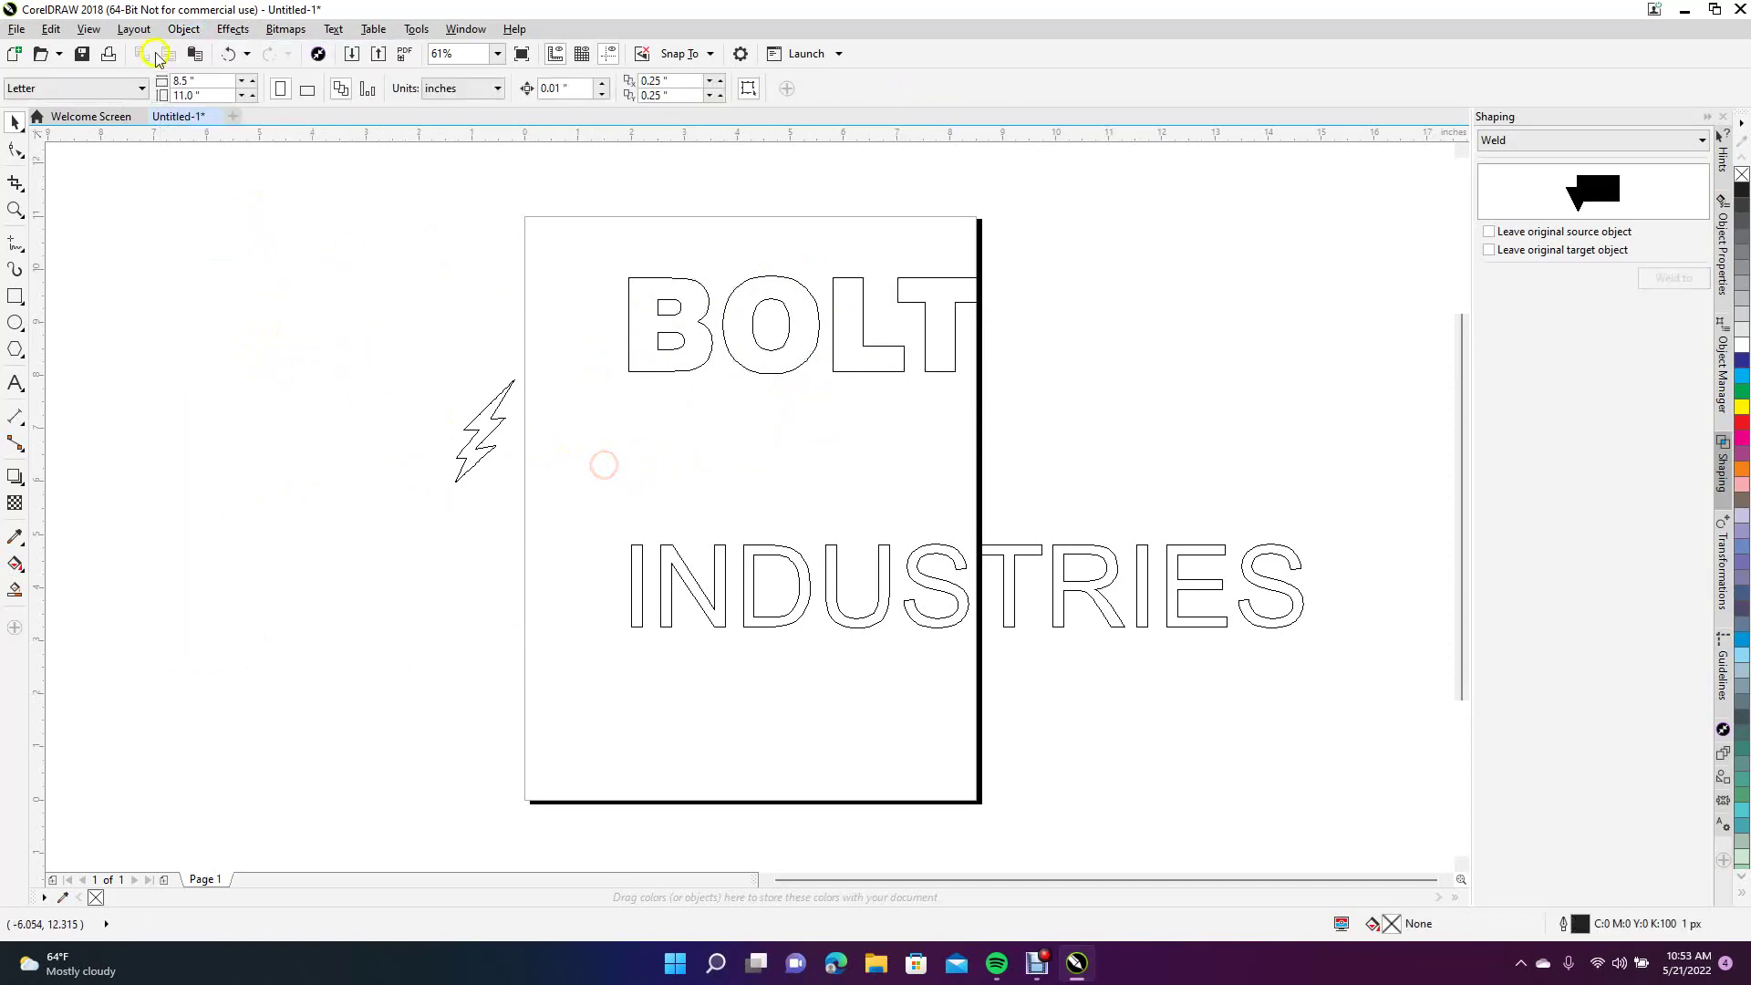
{"action": "left_click", "coordinate": [89, 29]}
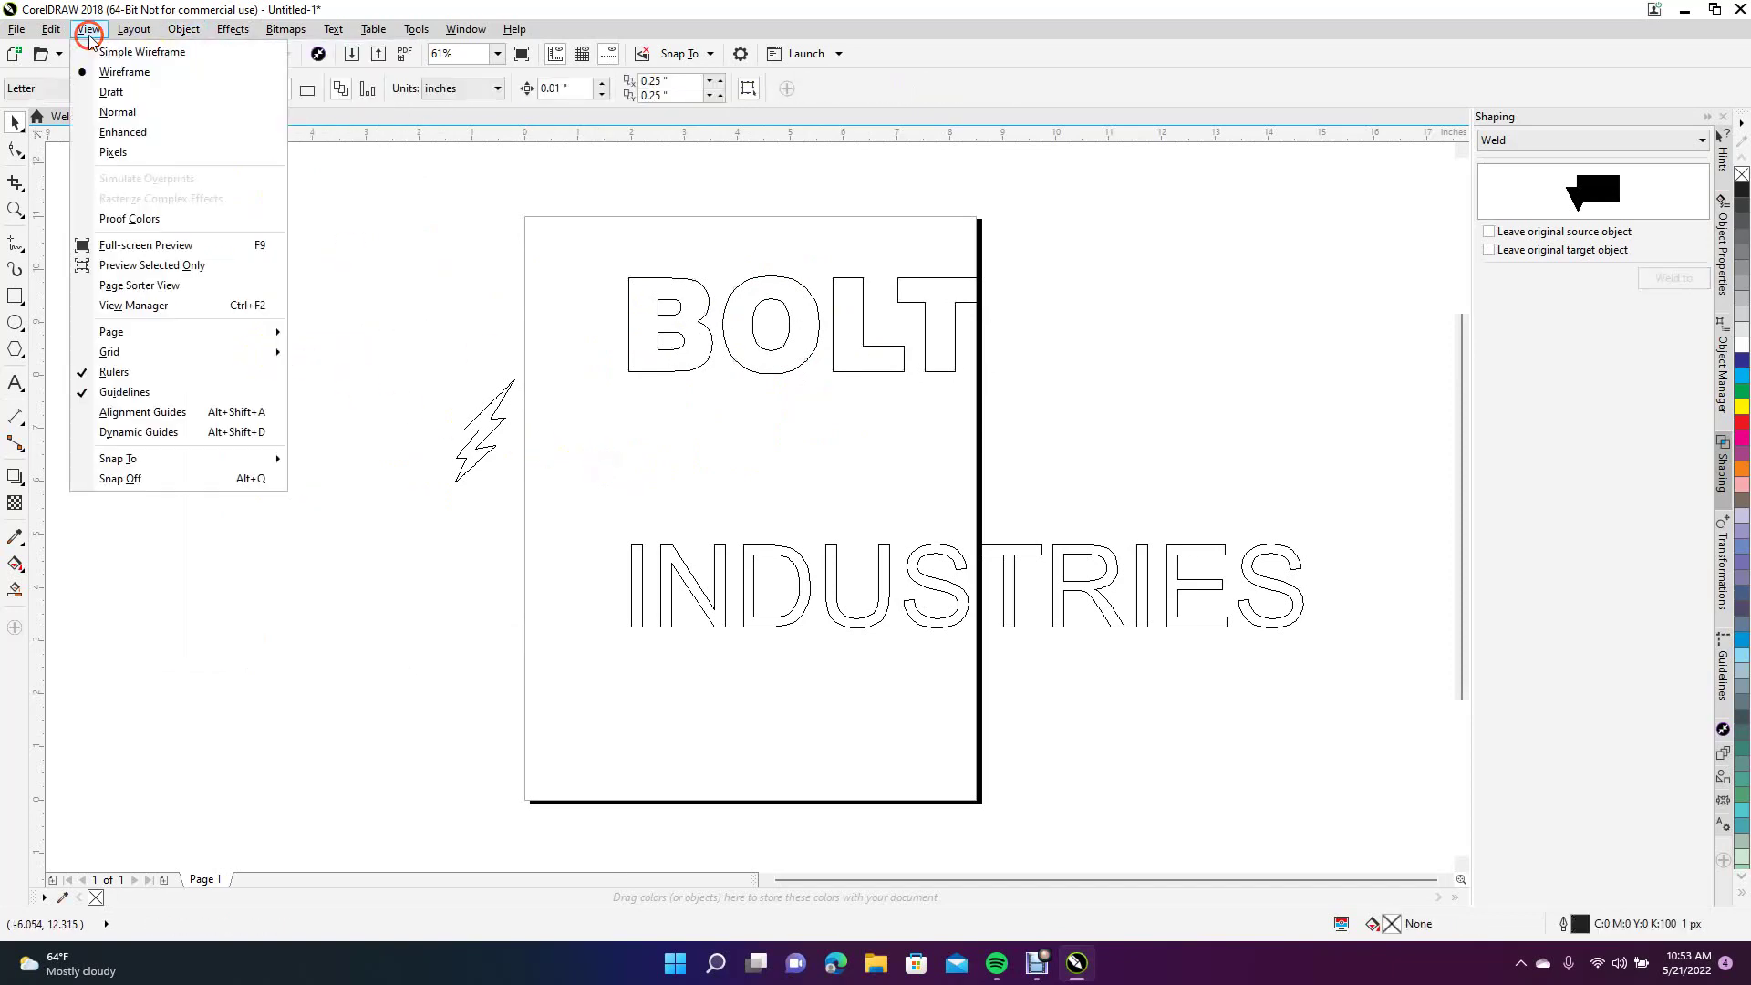
{"action": "left_click", "coordinate": [128, 113]}
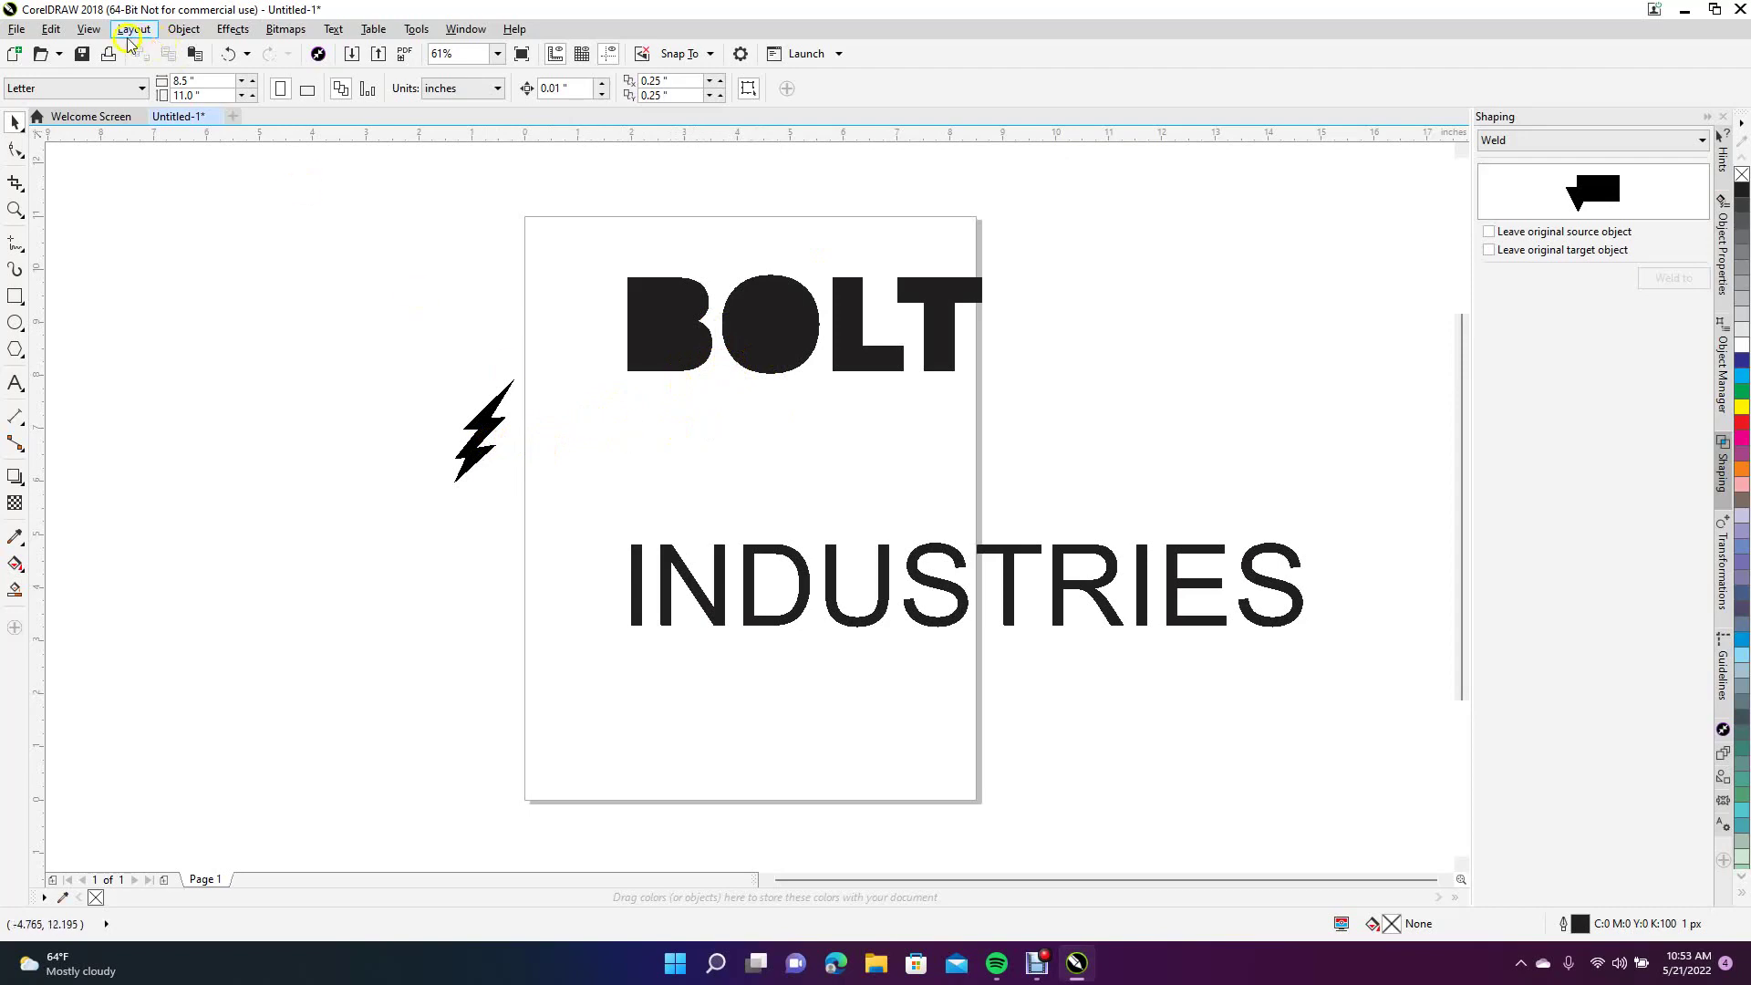
{"action": "left_click", "coordinate": [89, 28]}
{"action": "left_click", "coordinate": [119, 78]}
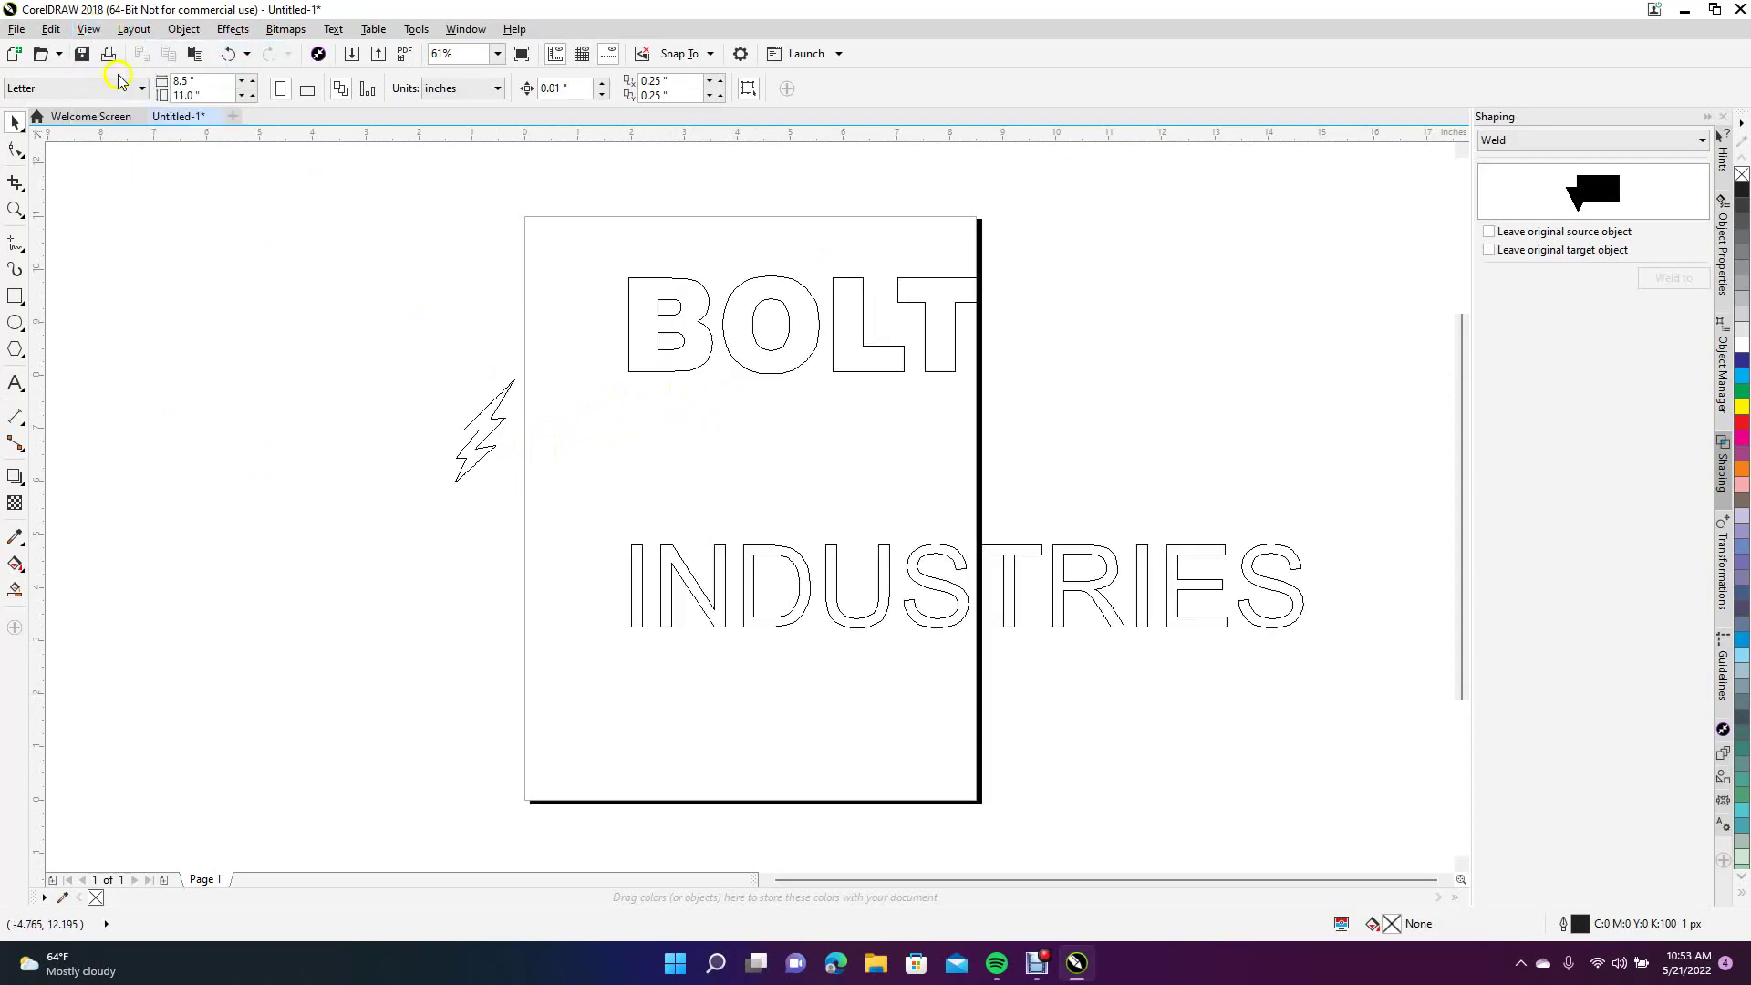
Step: Drag the O's inner oval below BOLT, then centre the lightning bolt in the O with nudges
{"action": "left_click", "coordinate": [782, 355]}
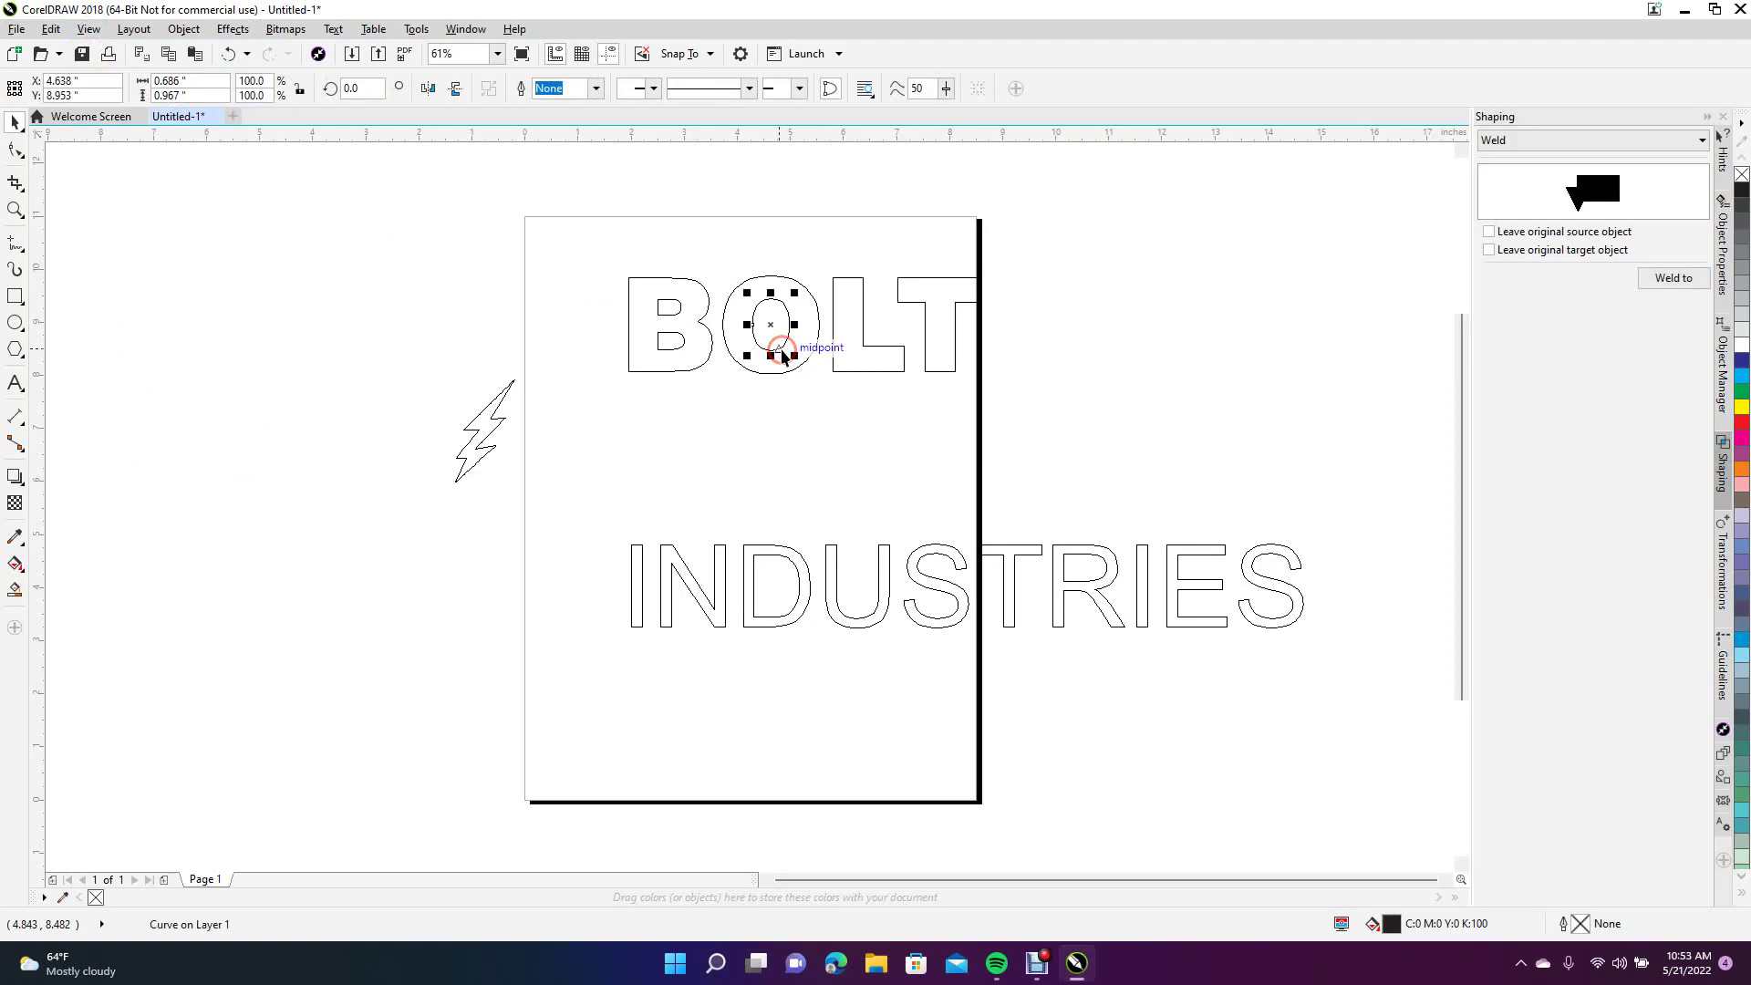
{"action": "left_click_drag", "start_coordinate": [782, 348], "coordinate": [782, 476]}
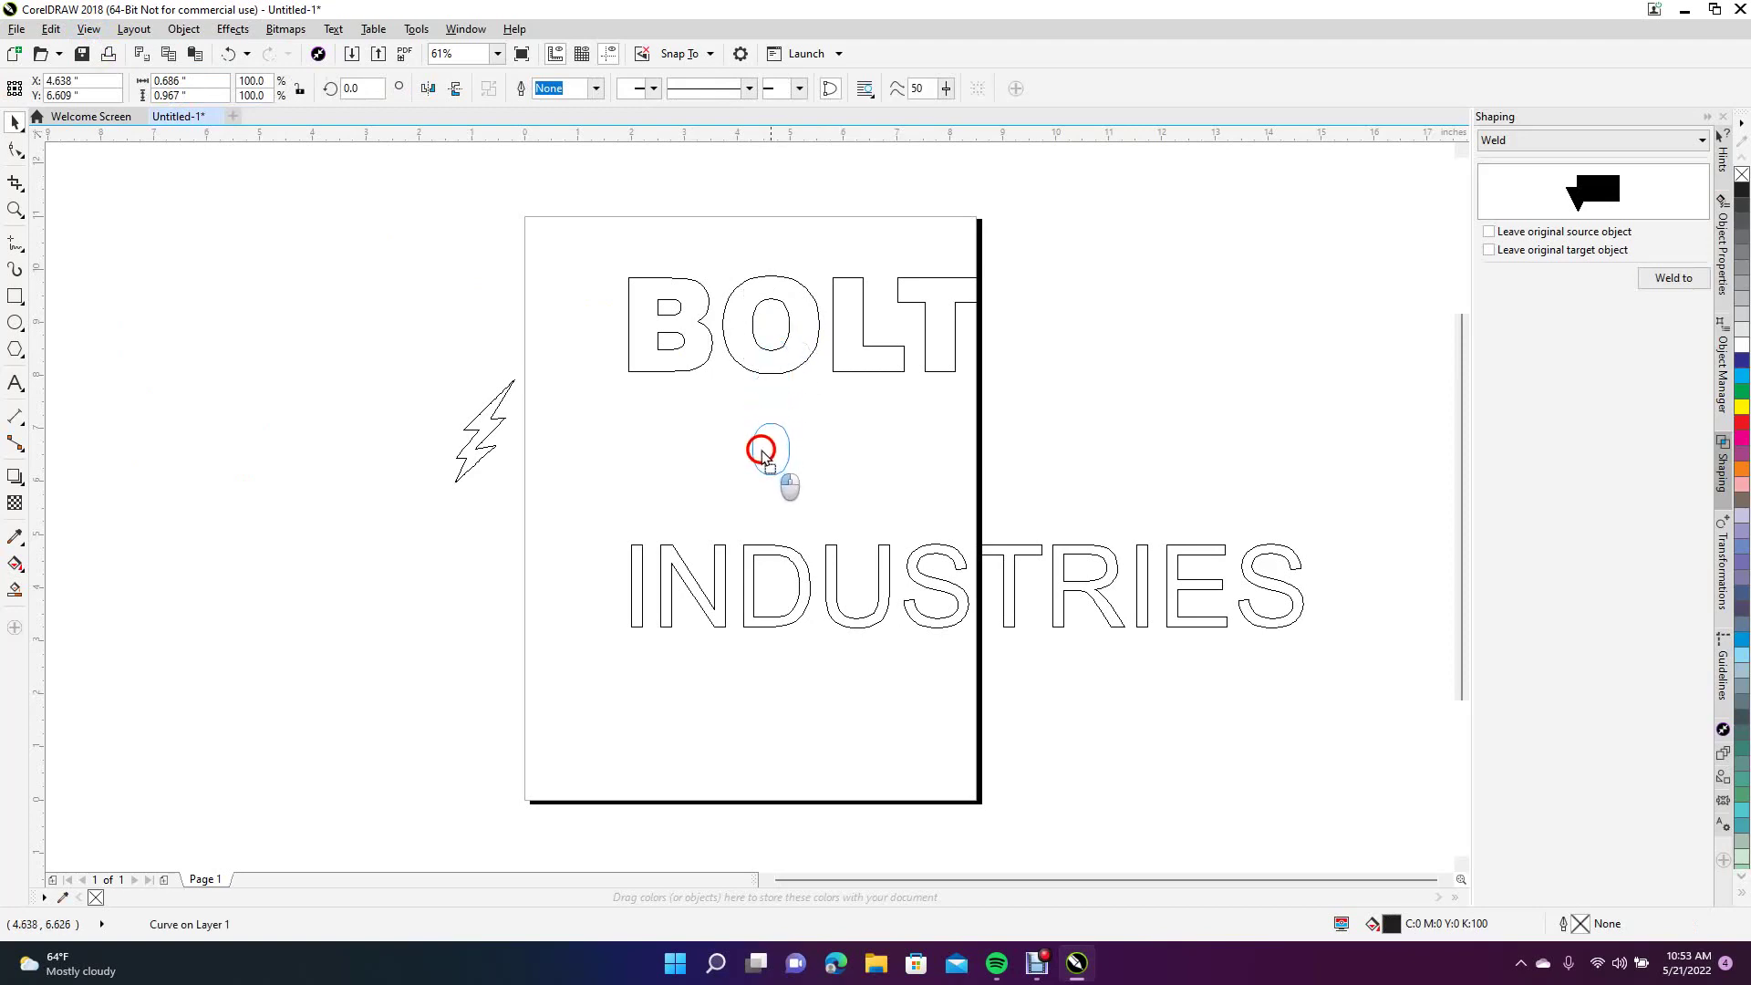
{"action": "left_click_drag", "start_coordinate": [489, 436], "coordinate": [782, 328]}
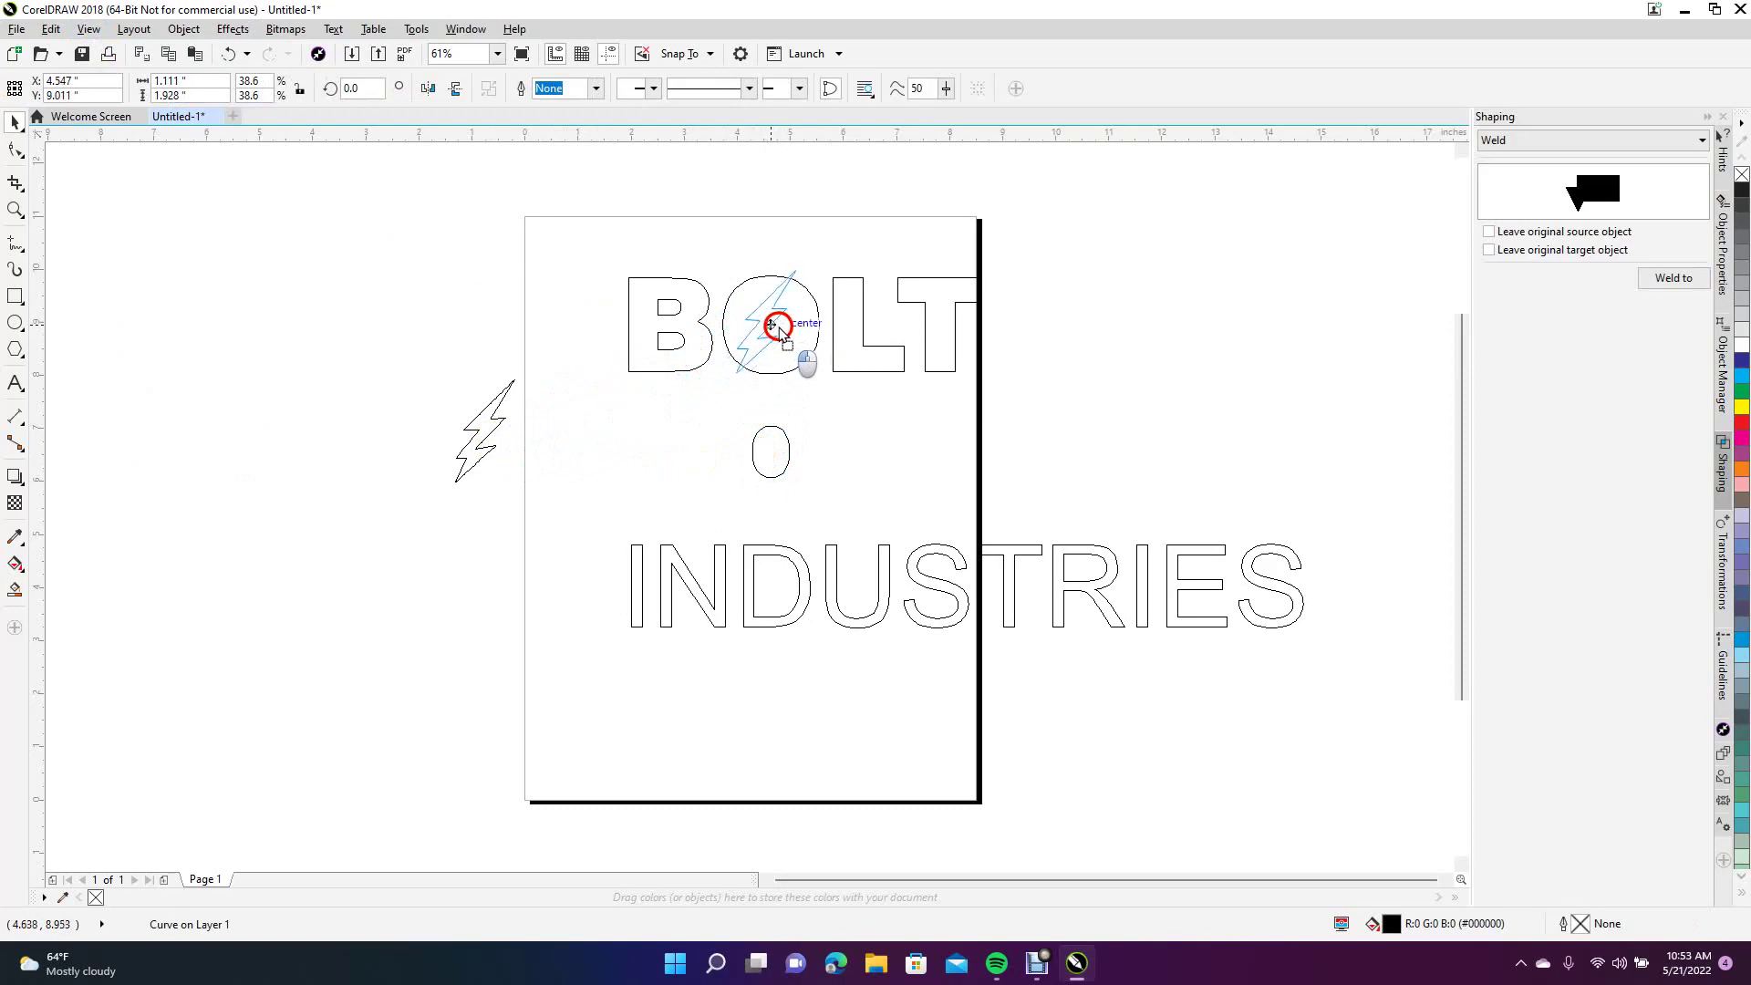
{"action": "left_click_drag", "start_coordinate": [780, 328], "coordinate": [781, 329]}
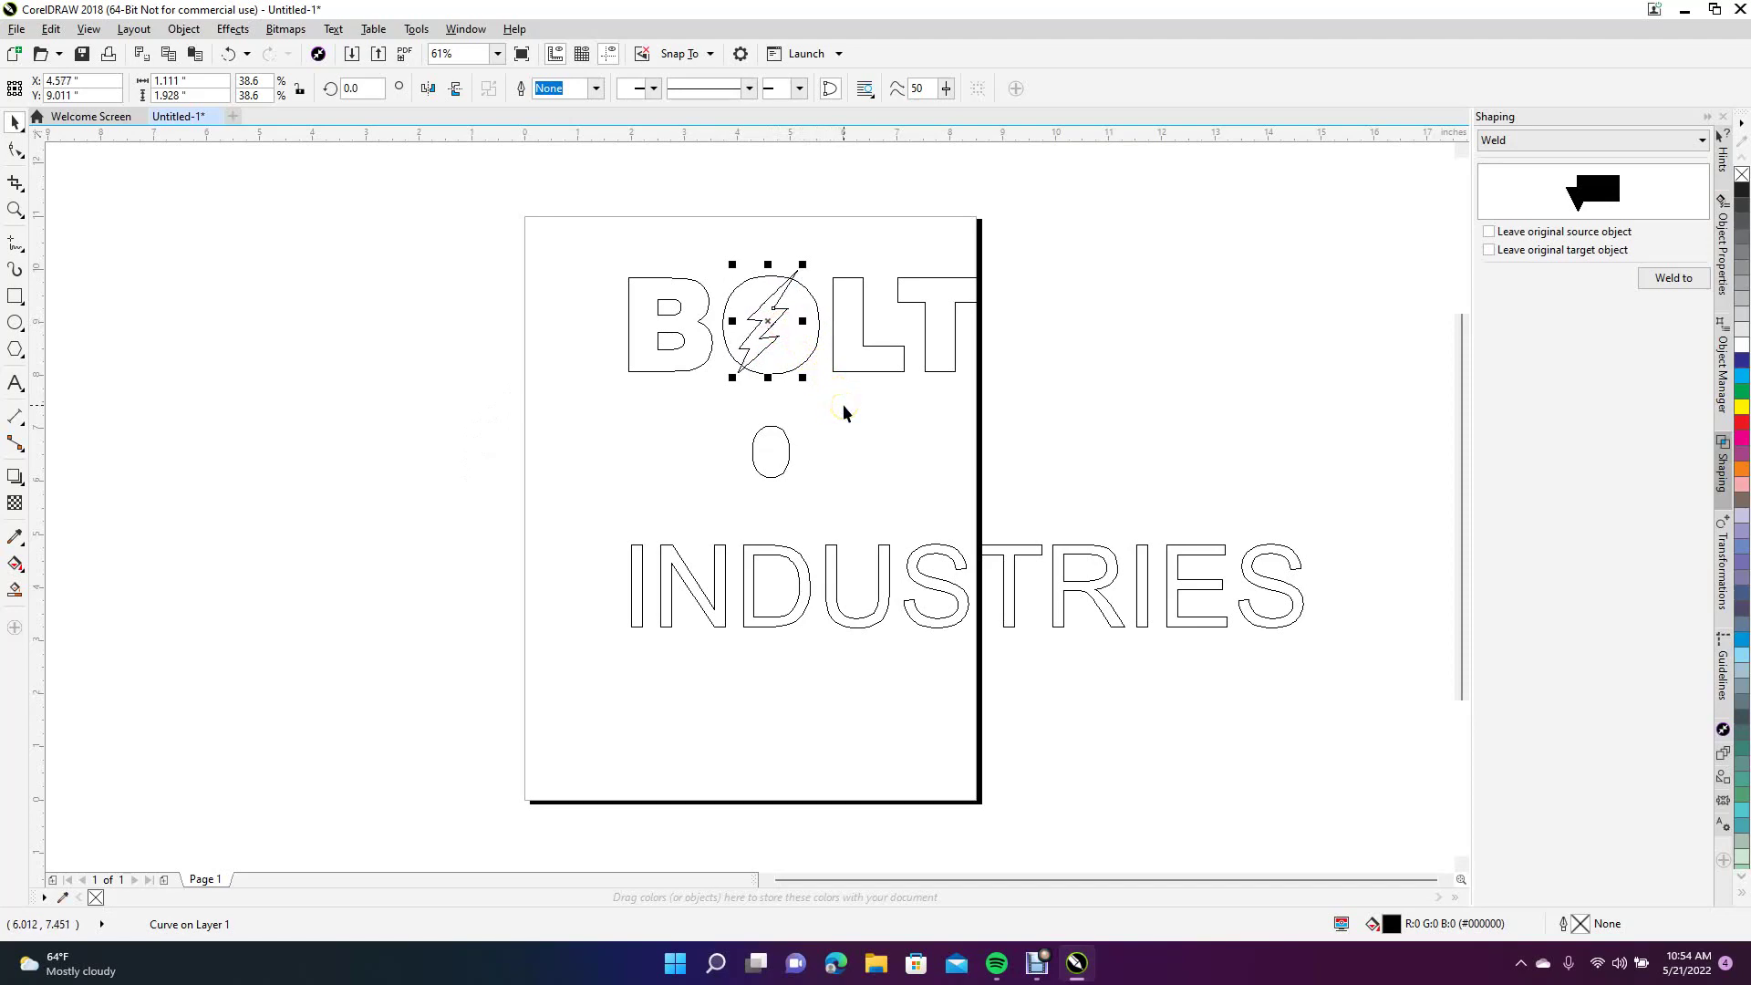
{"action": "key", "text": "Right"}
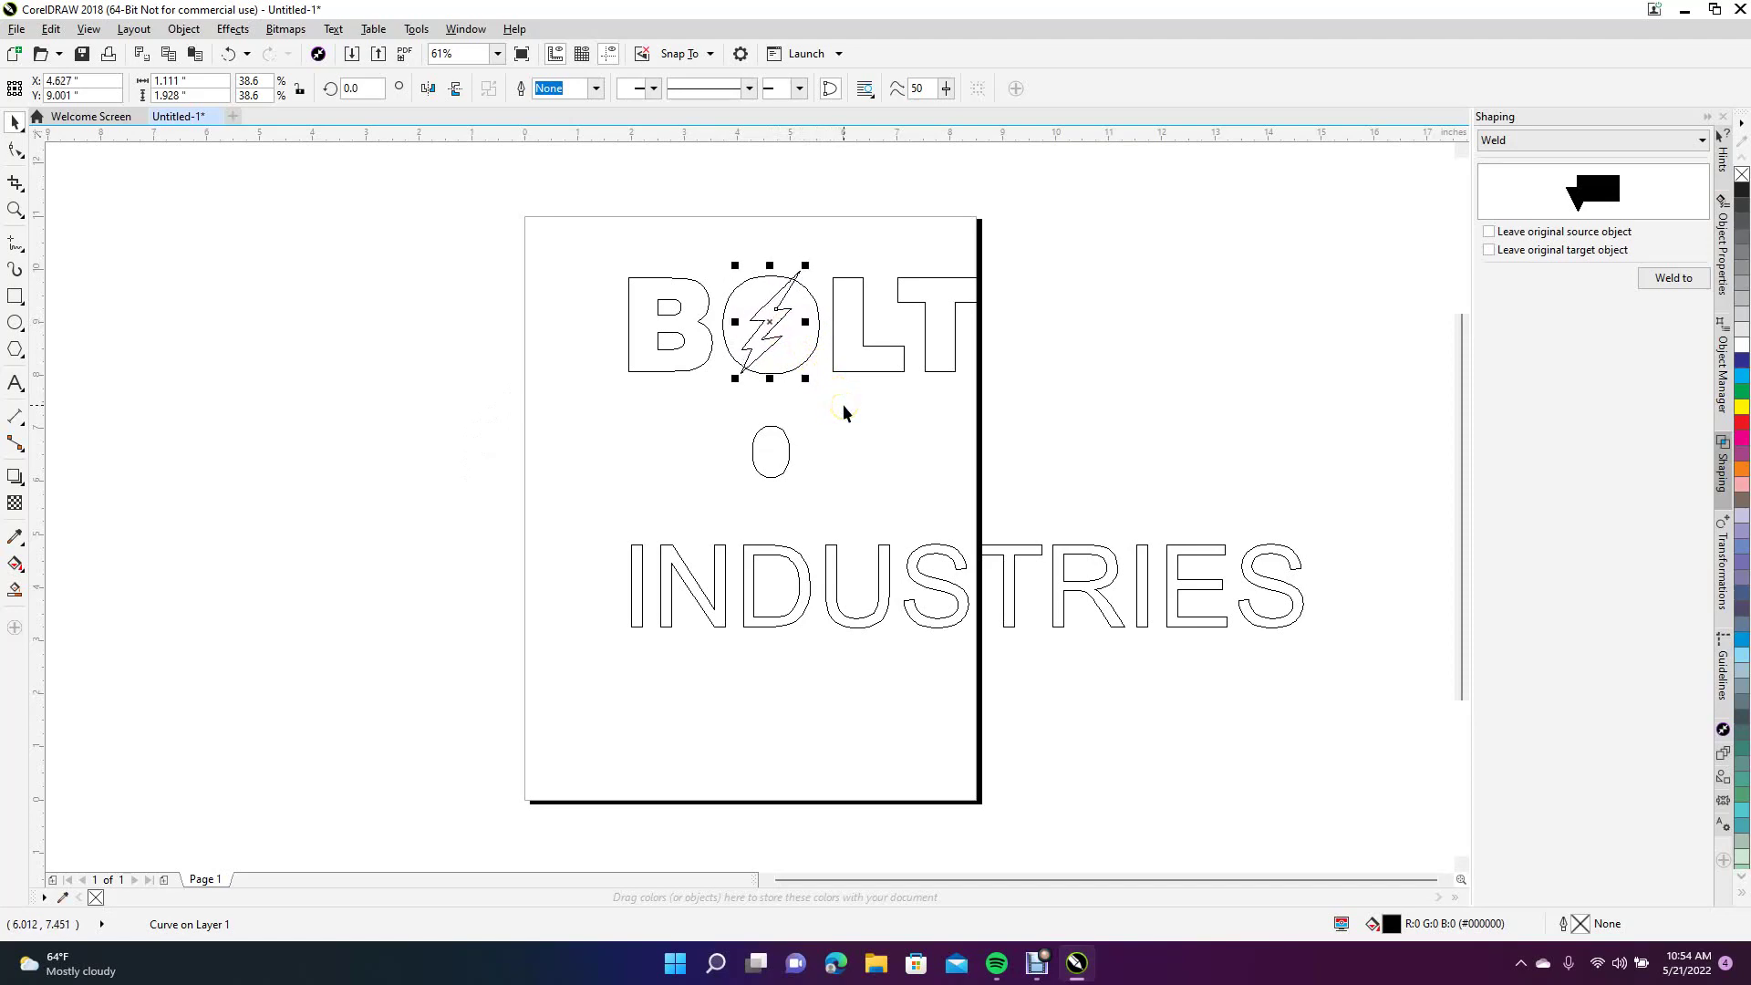
{"action": "key", "text": "Right"}
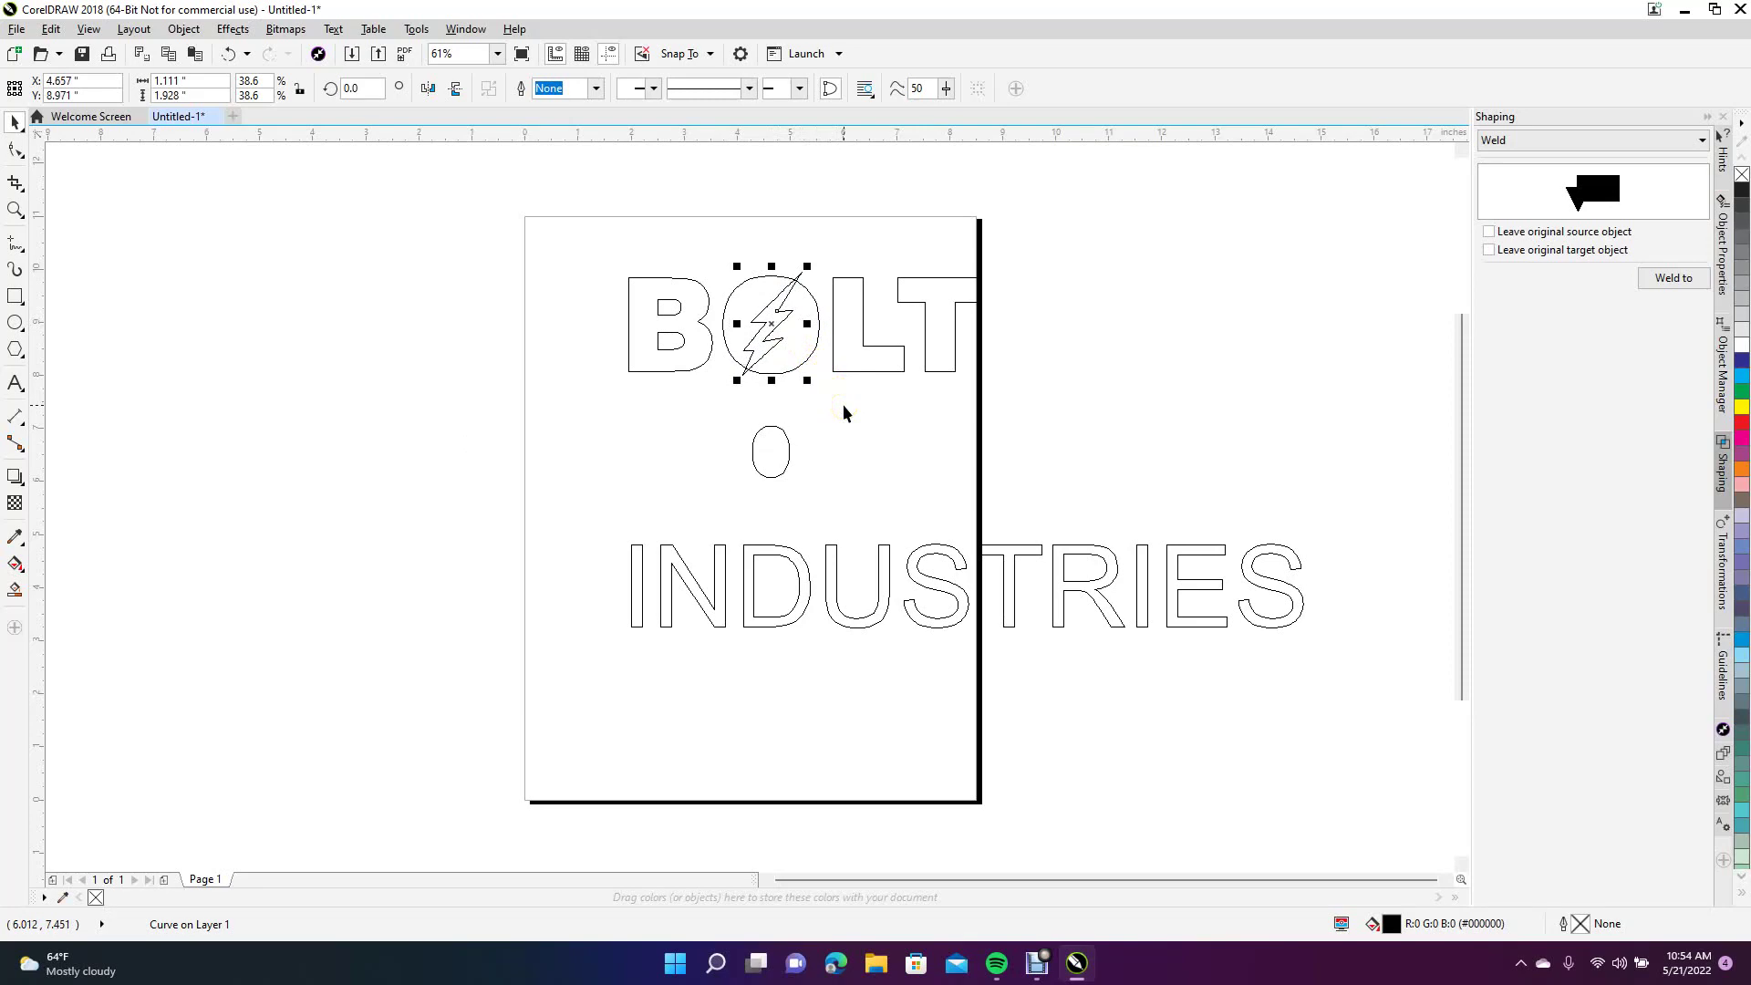
{"action": "key", "text": "Up"}
{"action": "left_click", "coordinate": [851, 407]}
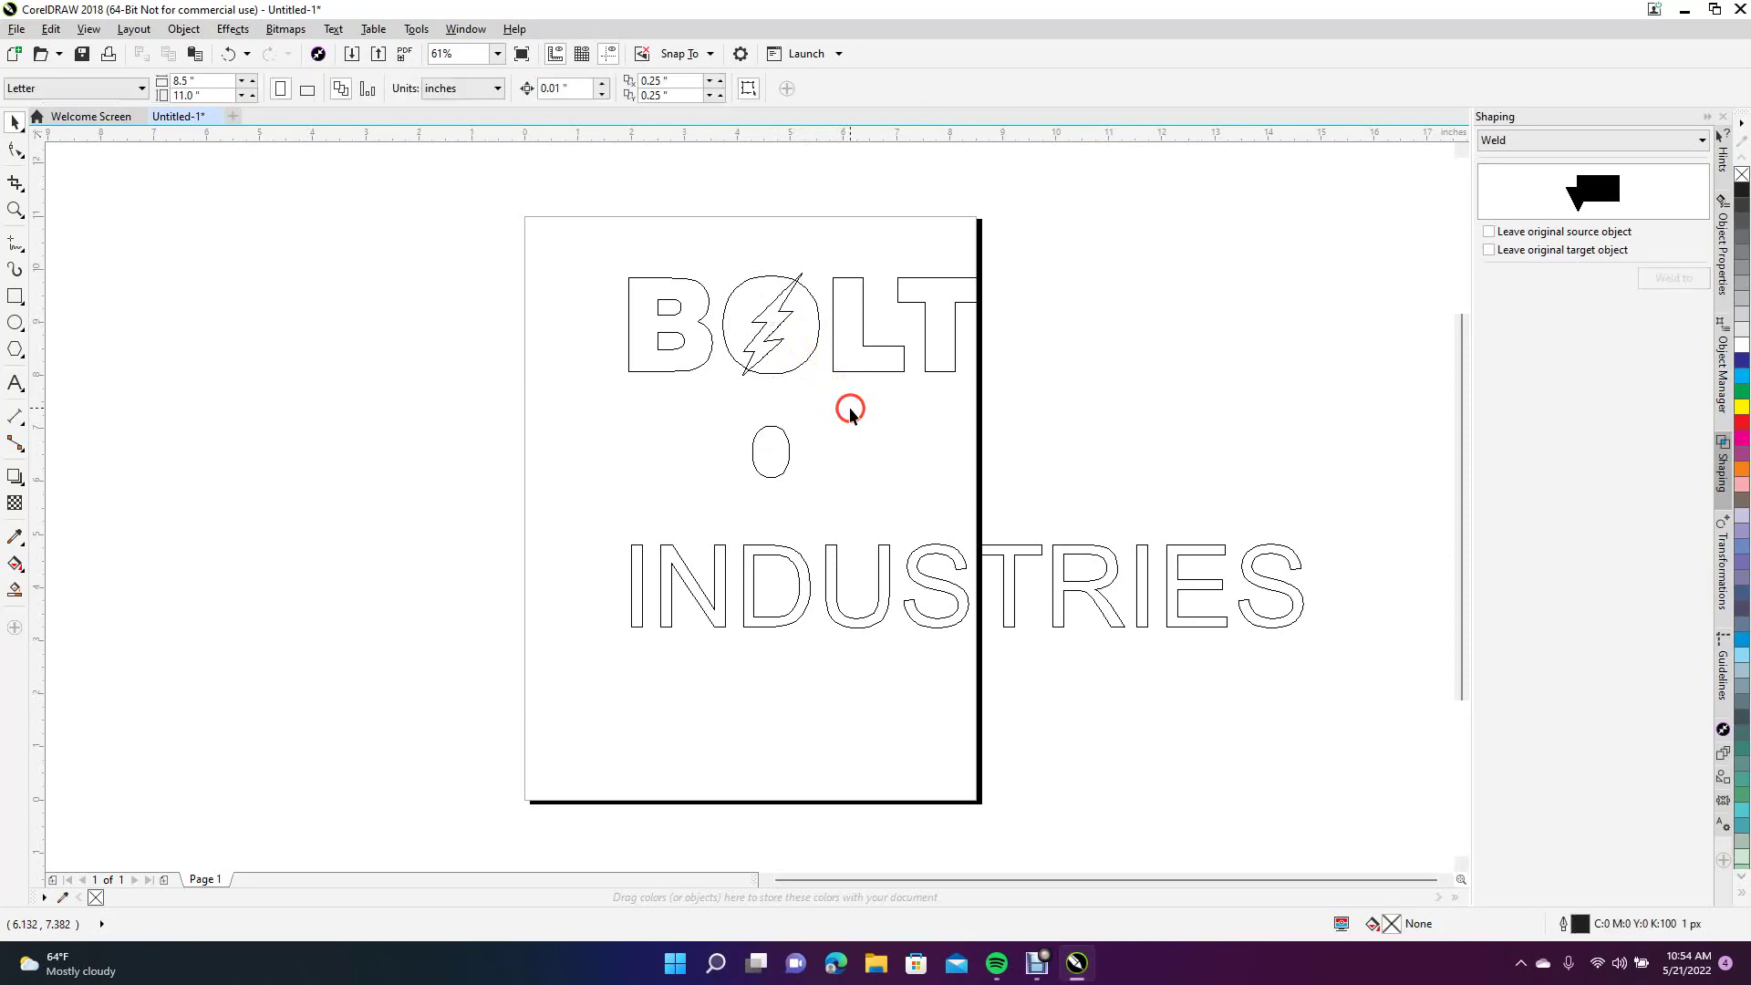
{"action": "left_click", "coordinate": [768, 345]}
{"action": "left_click", "coordinate": [789, 315]}
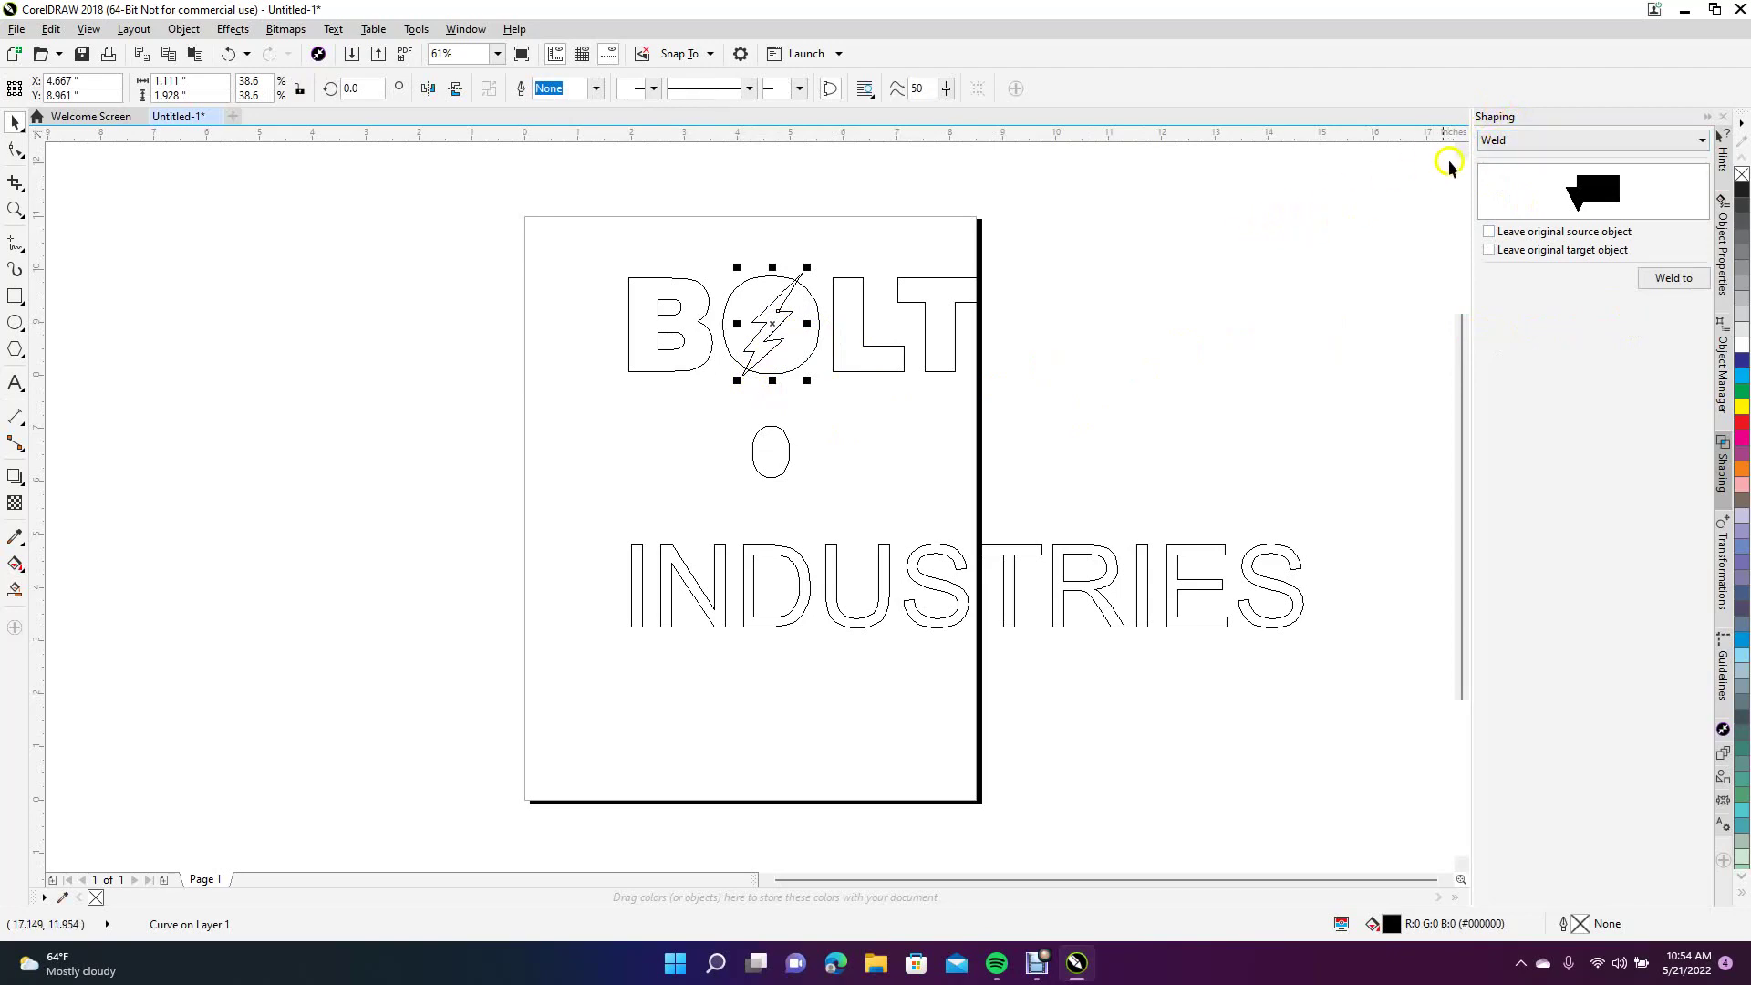
{"action": "left_click", "coordinate": [466, 30]}
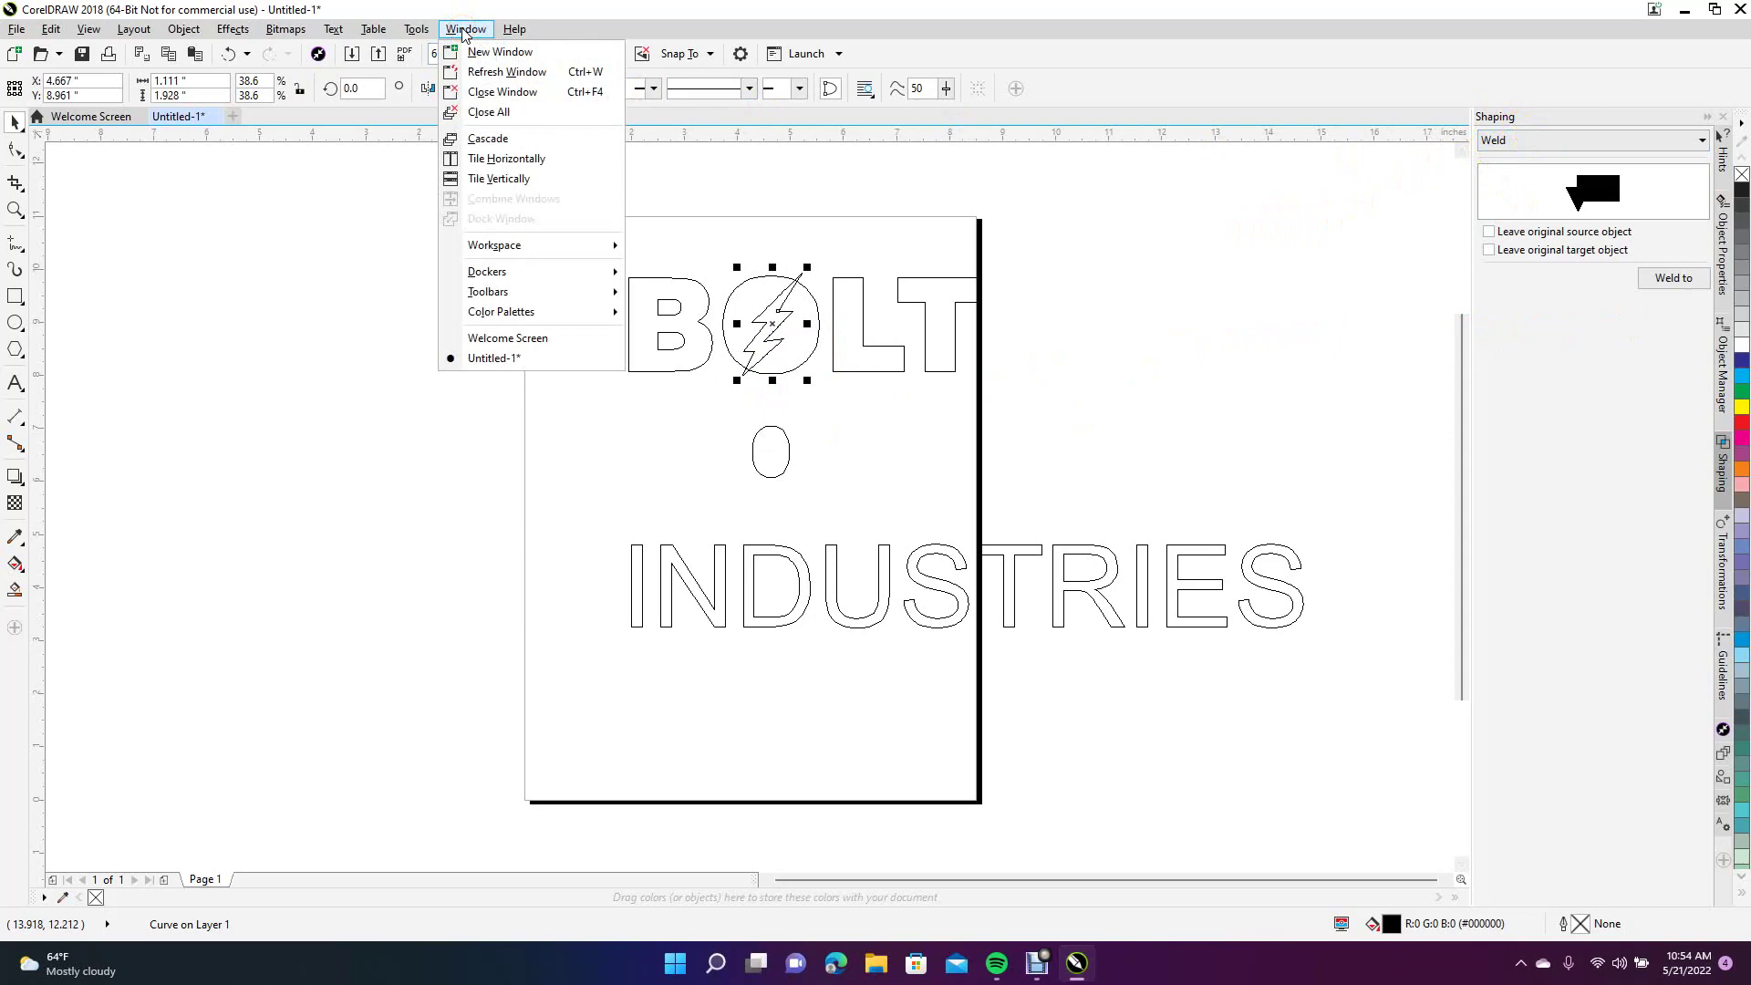
{"action": "left_click", "coordinate": [421, 31]}
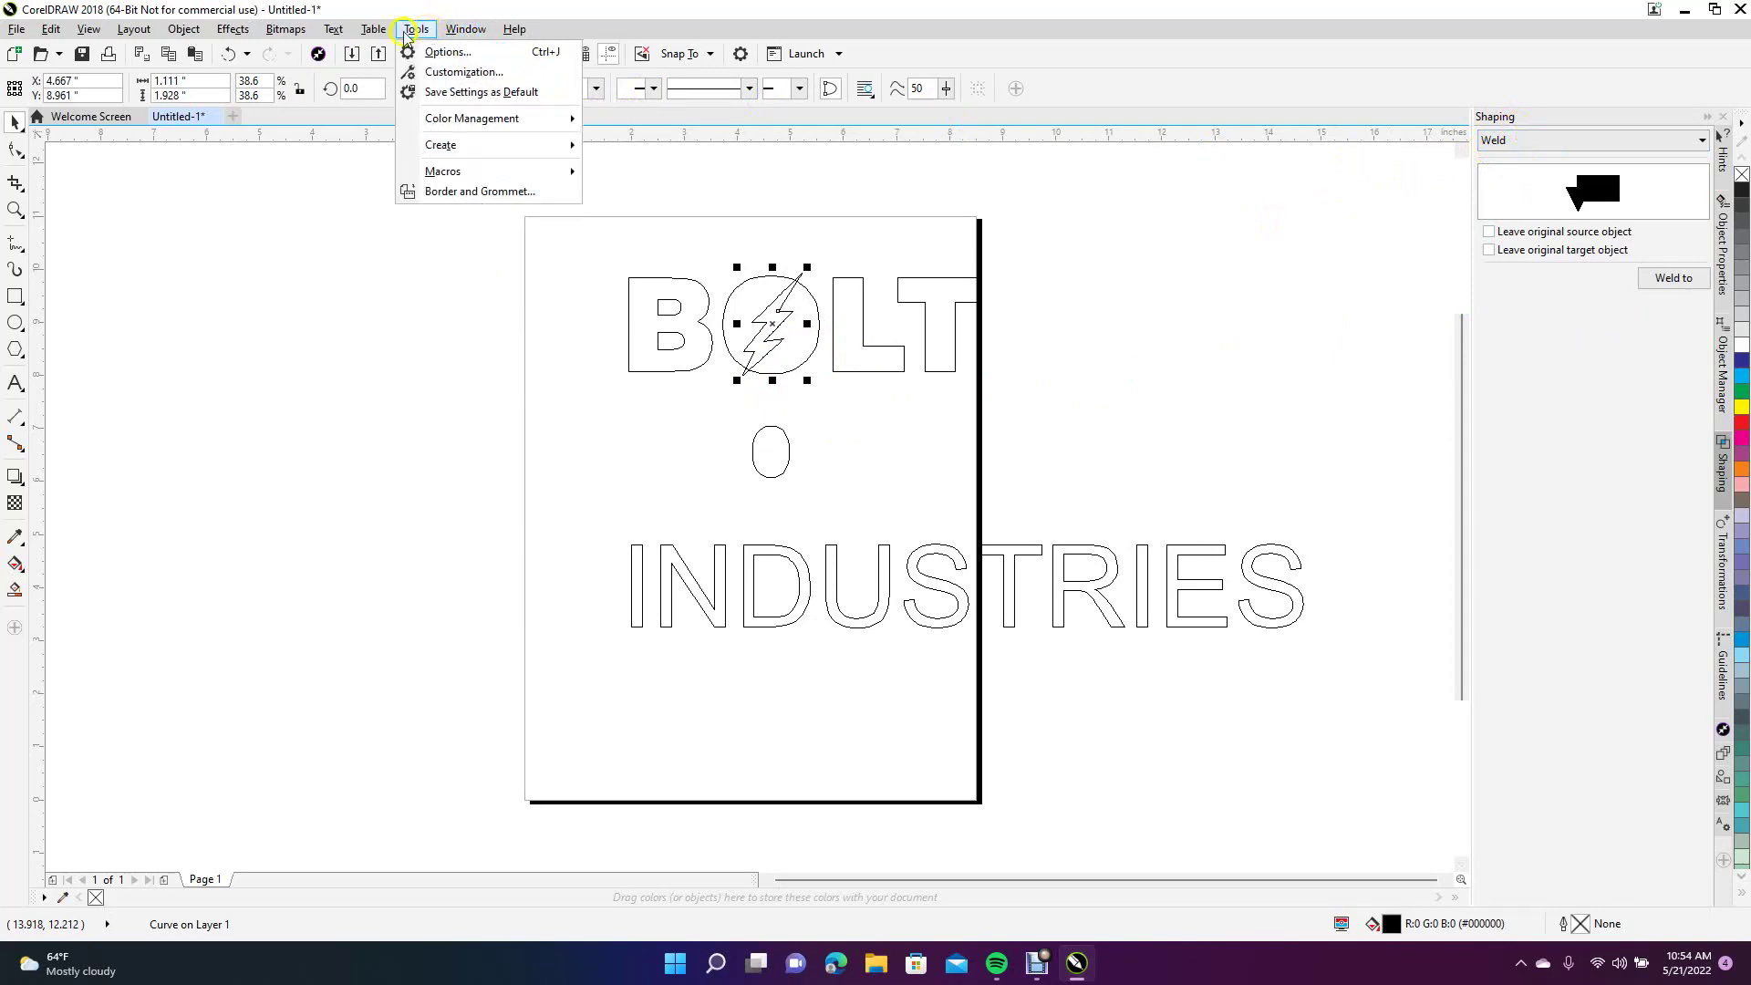
{"action": "mouse_move", "coordinate": [389, 38]}
{"action": "left_click", "coordinate": [334, 30]}
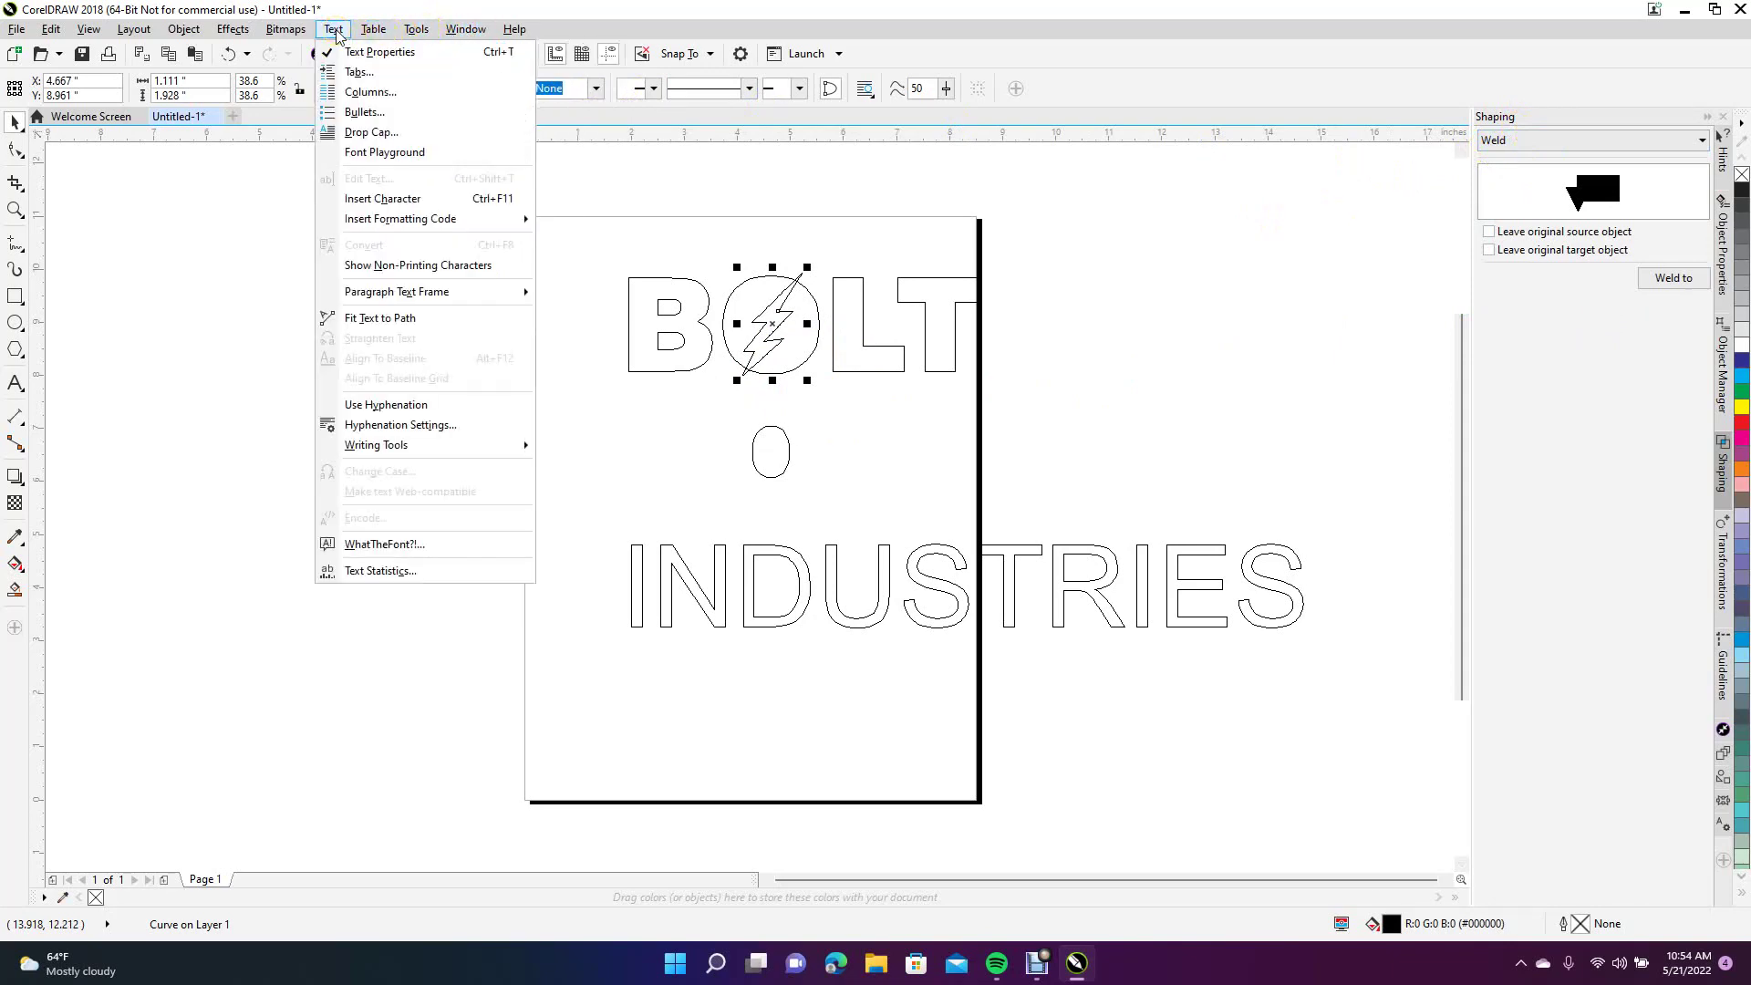
{"action": "left_click", "coordinate": [288, 30]}
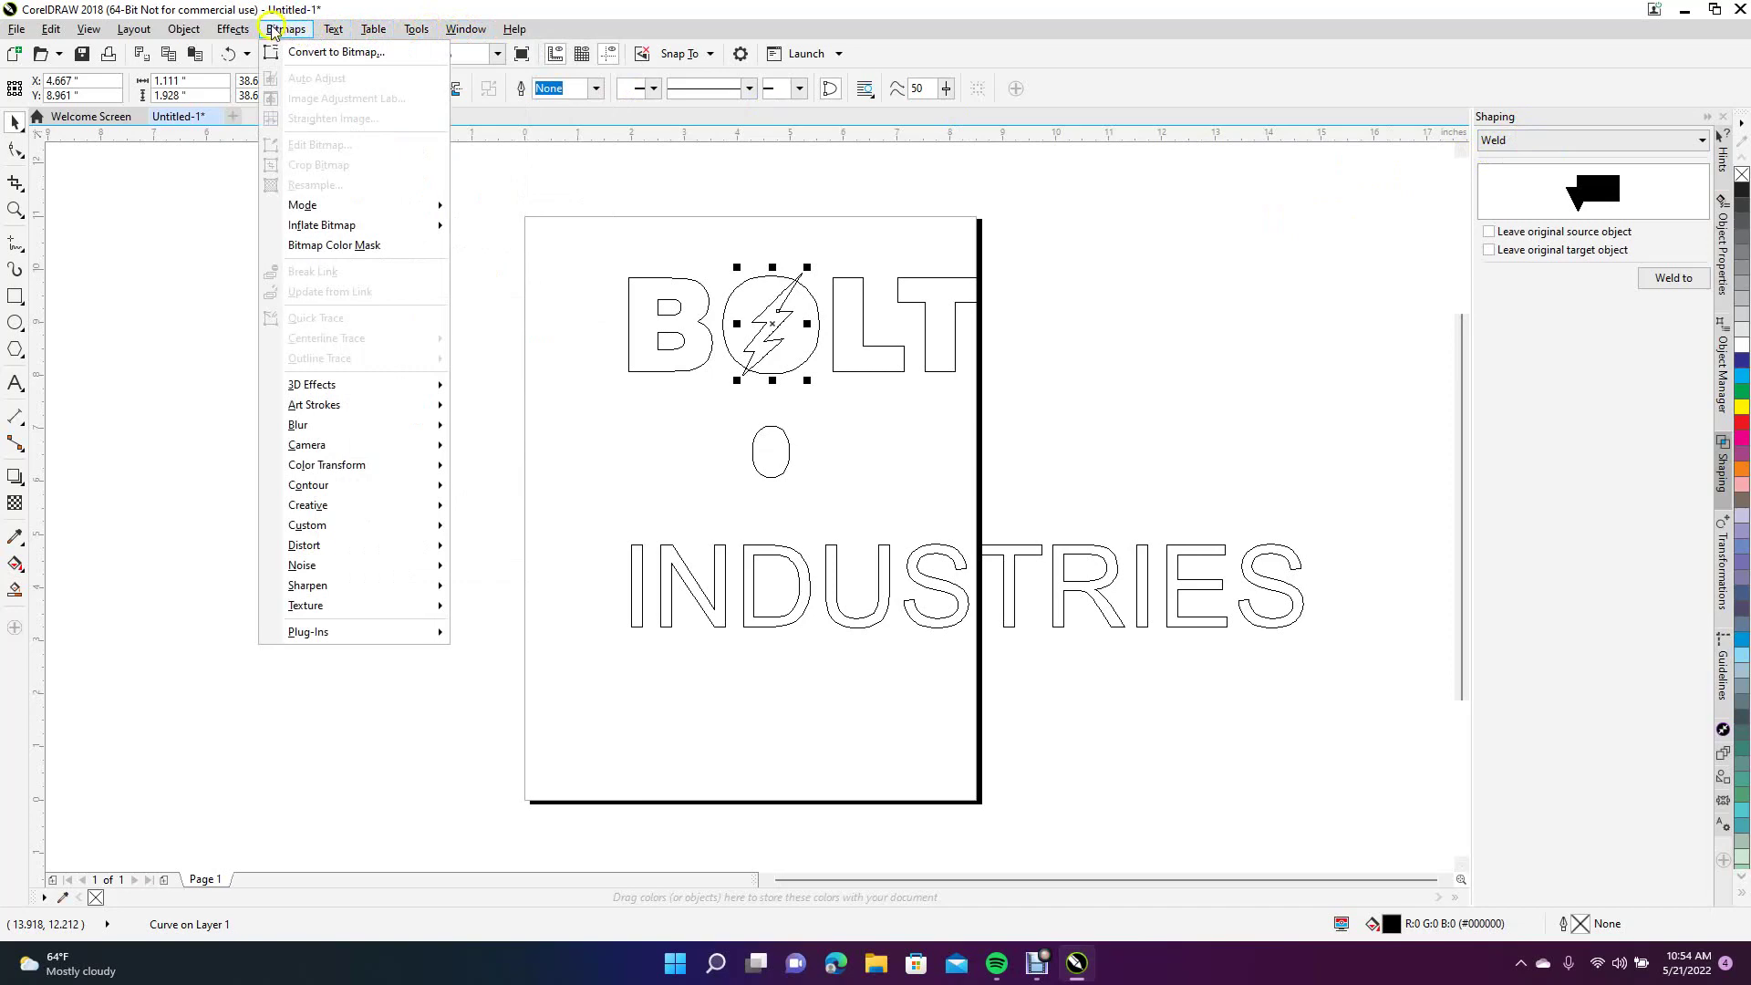
{"action": "mouse_move", "coordinate": [244, 33]}
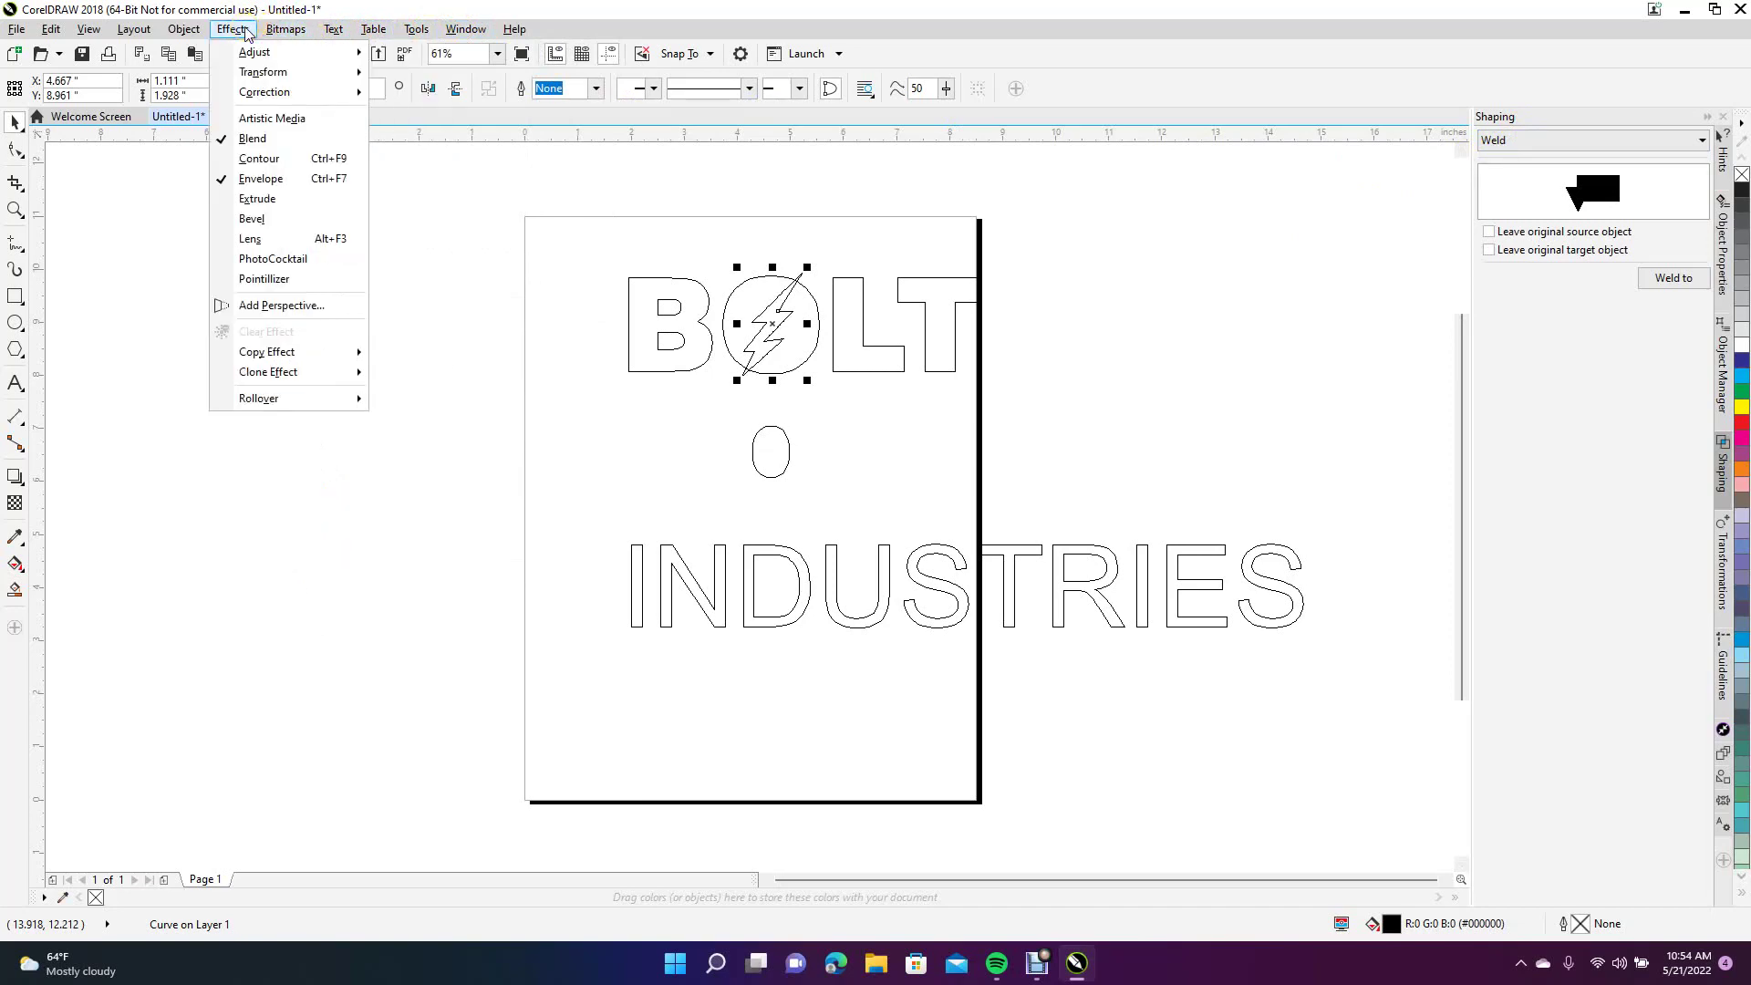
{"action": "left_click", "coordinate": [194, 32]}
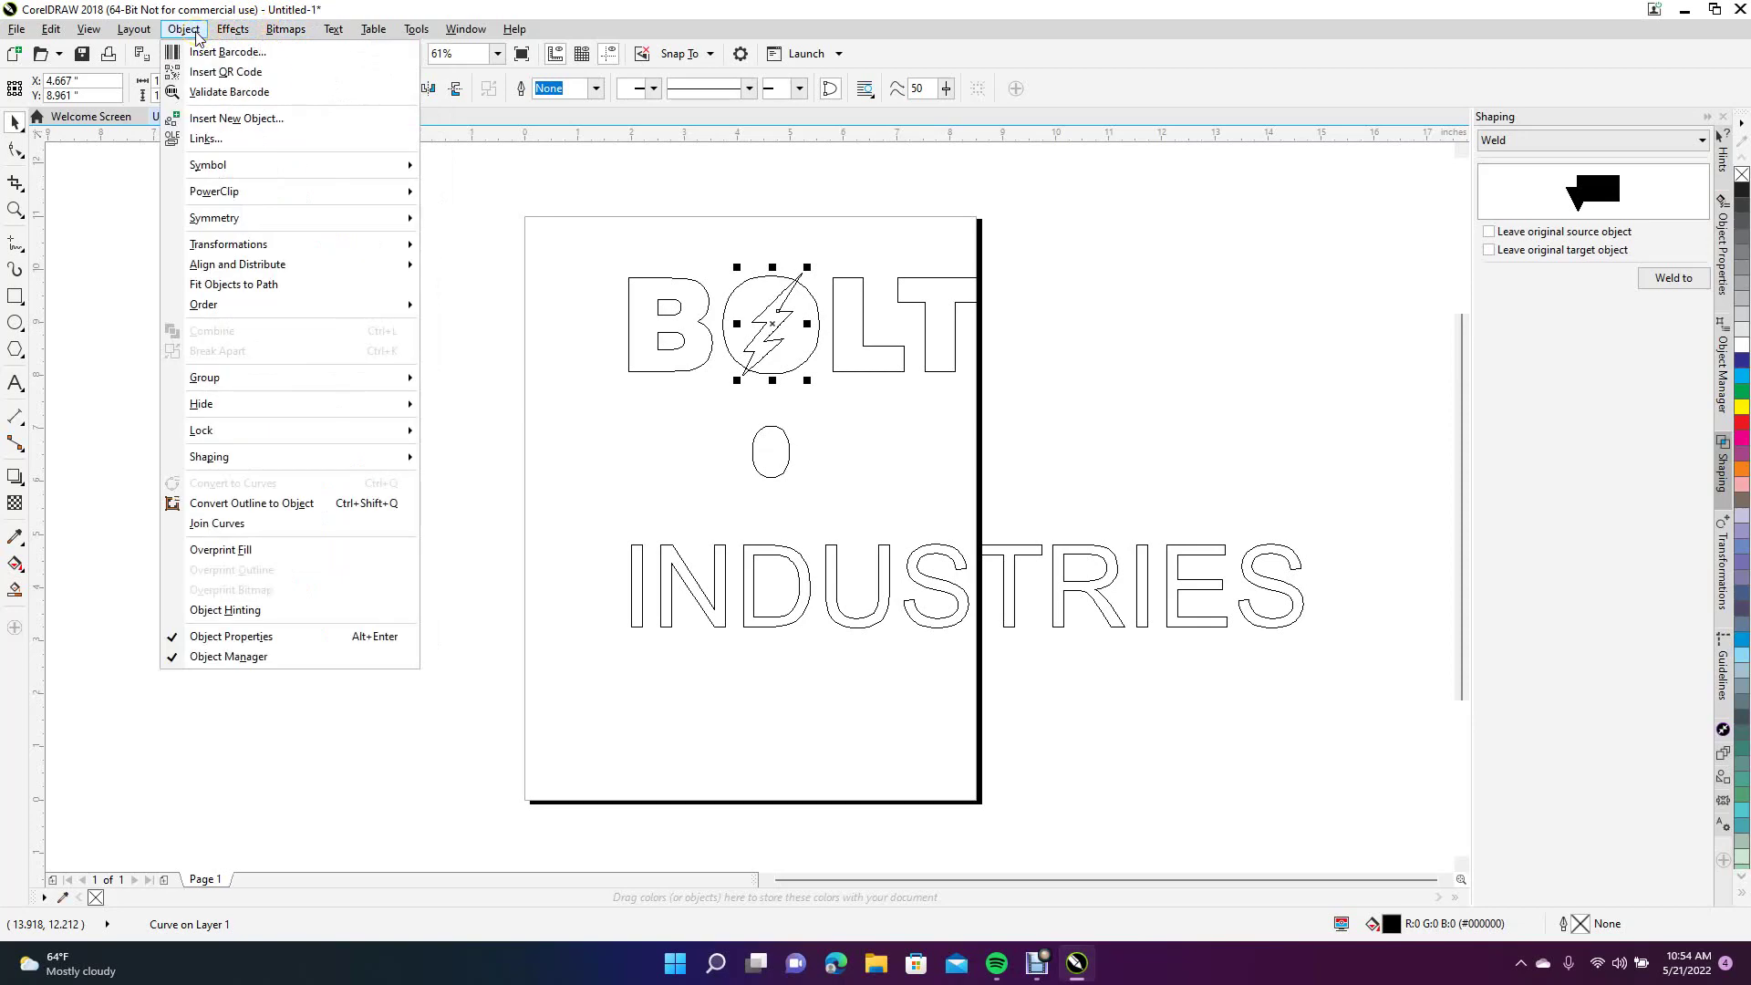
{"action": "left_click", "coordinate": [194, 33]}
{"action": "left_click", "coordinate": [463, 33]}
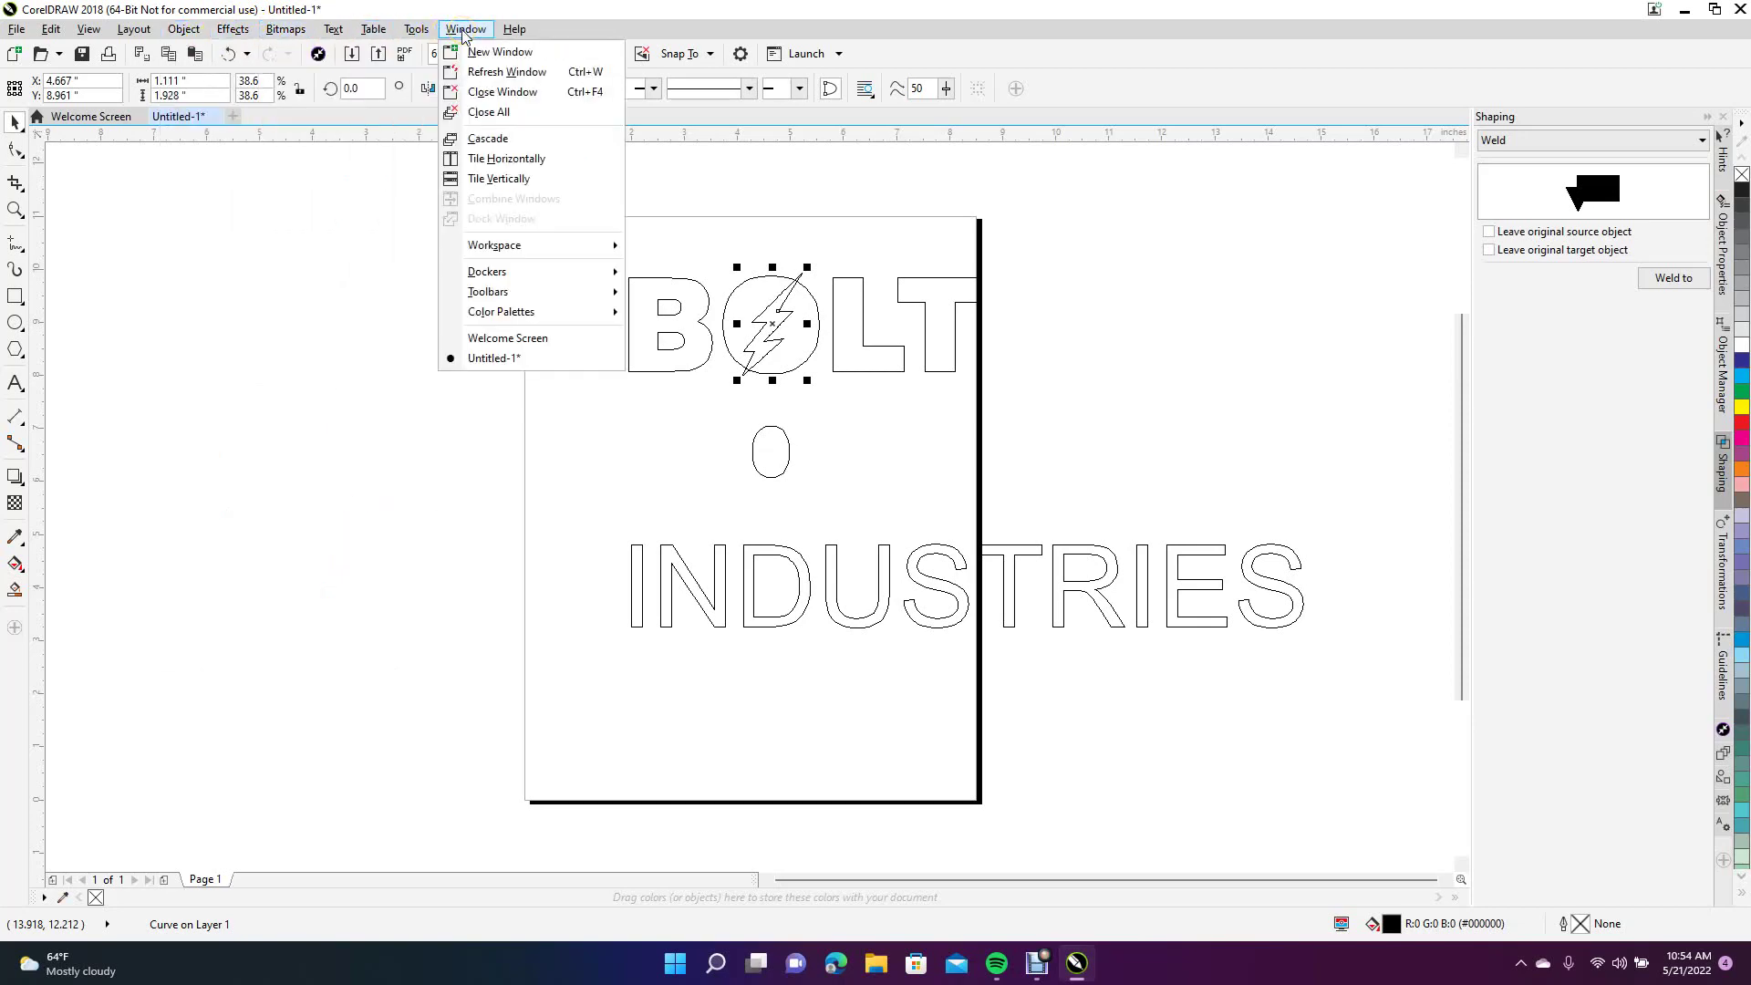
{"action": "left_click", "coordinate": [535, 251]}
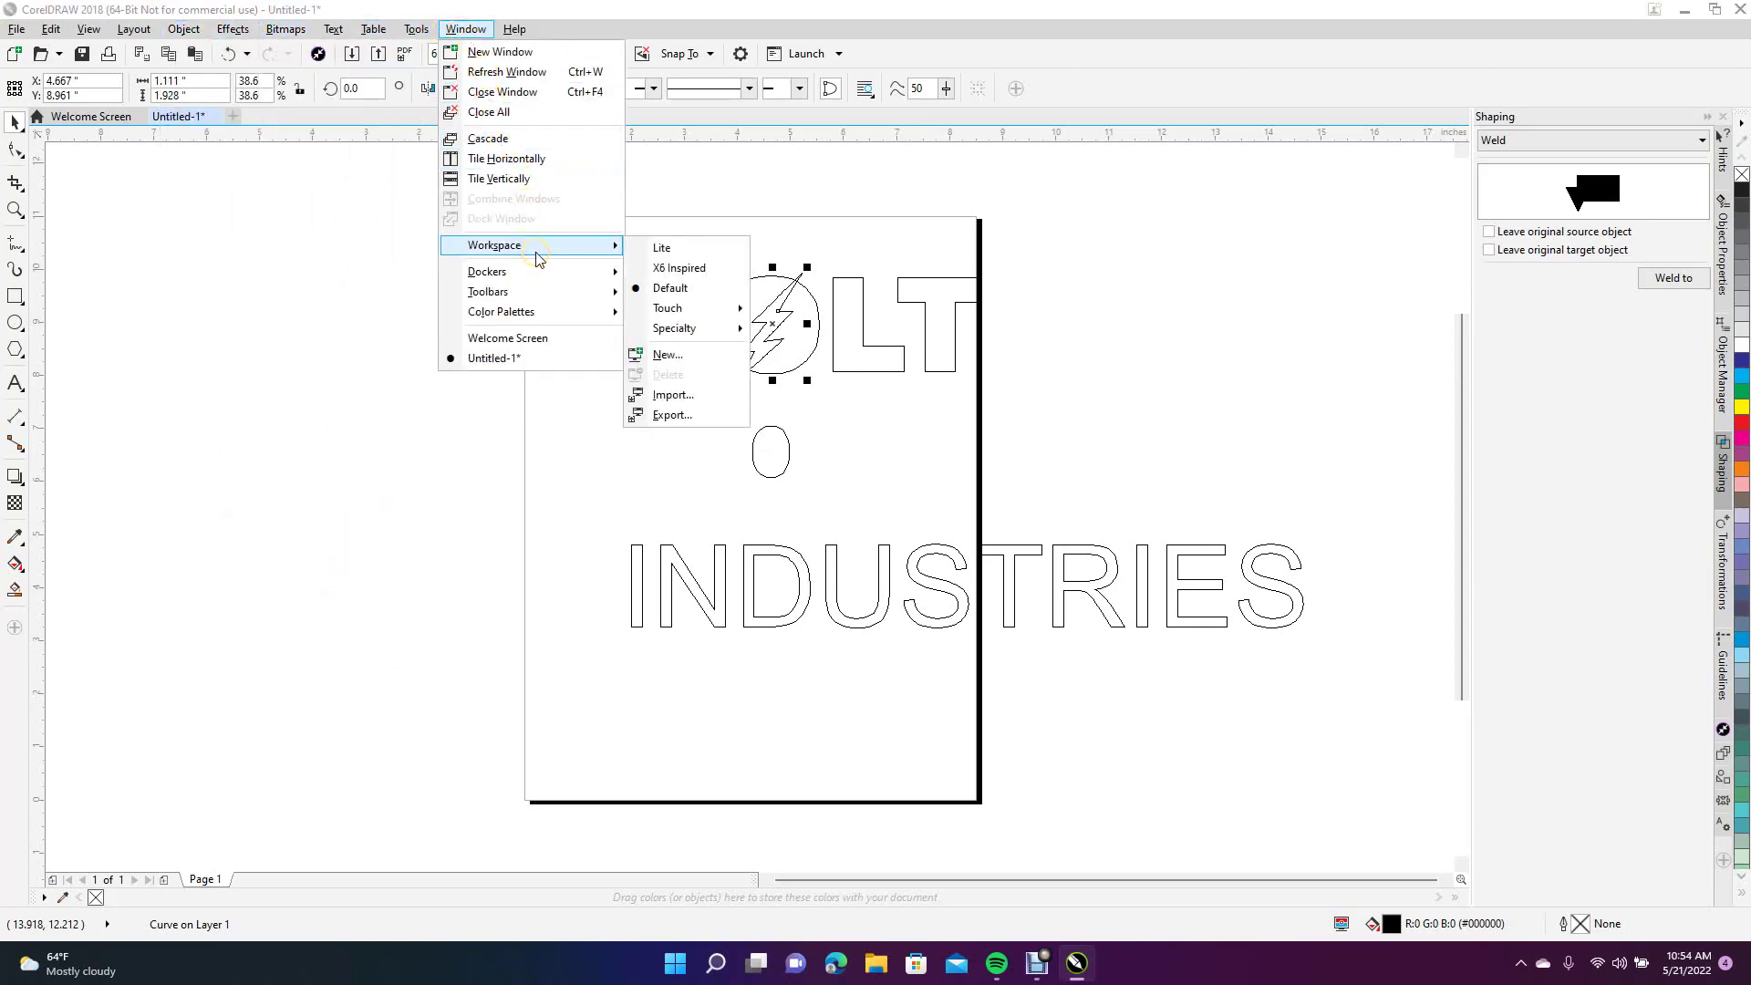
{"action": "mouse_move", "coordinate": [528, 273]}
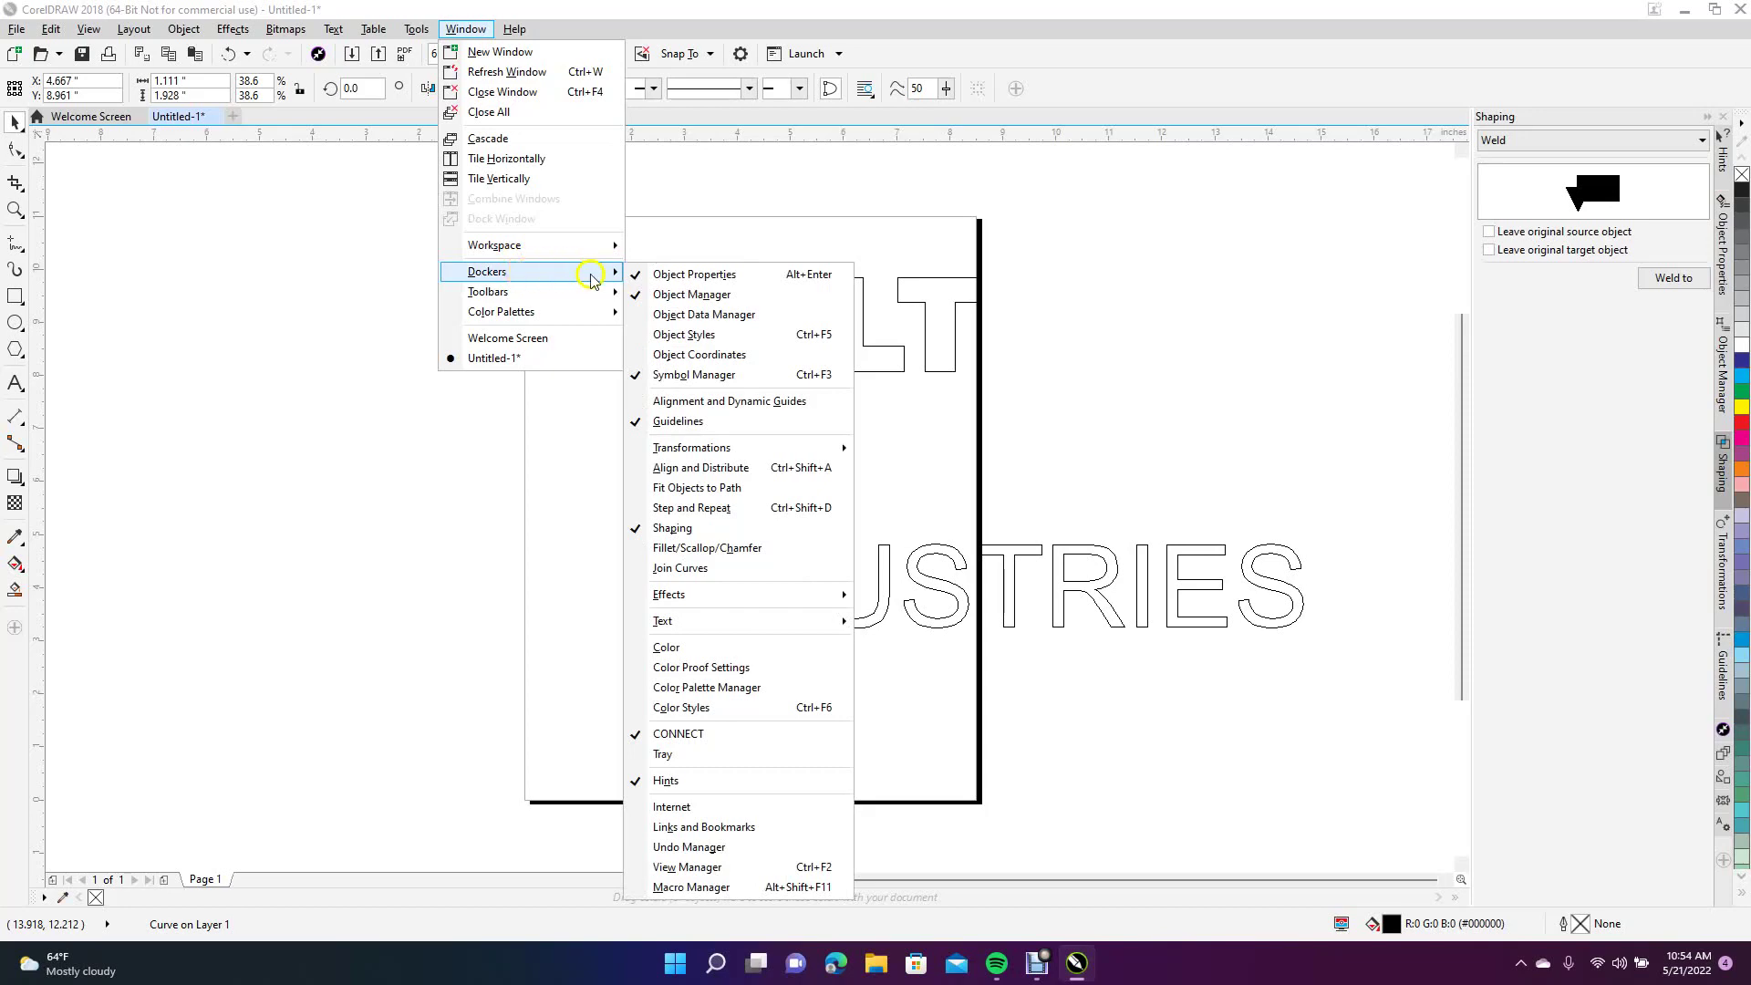
{"action": "mouse_move", "coordinate": [723, 608]}
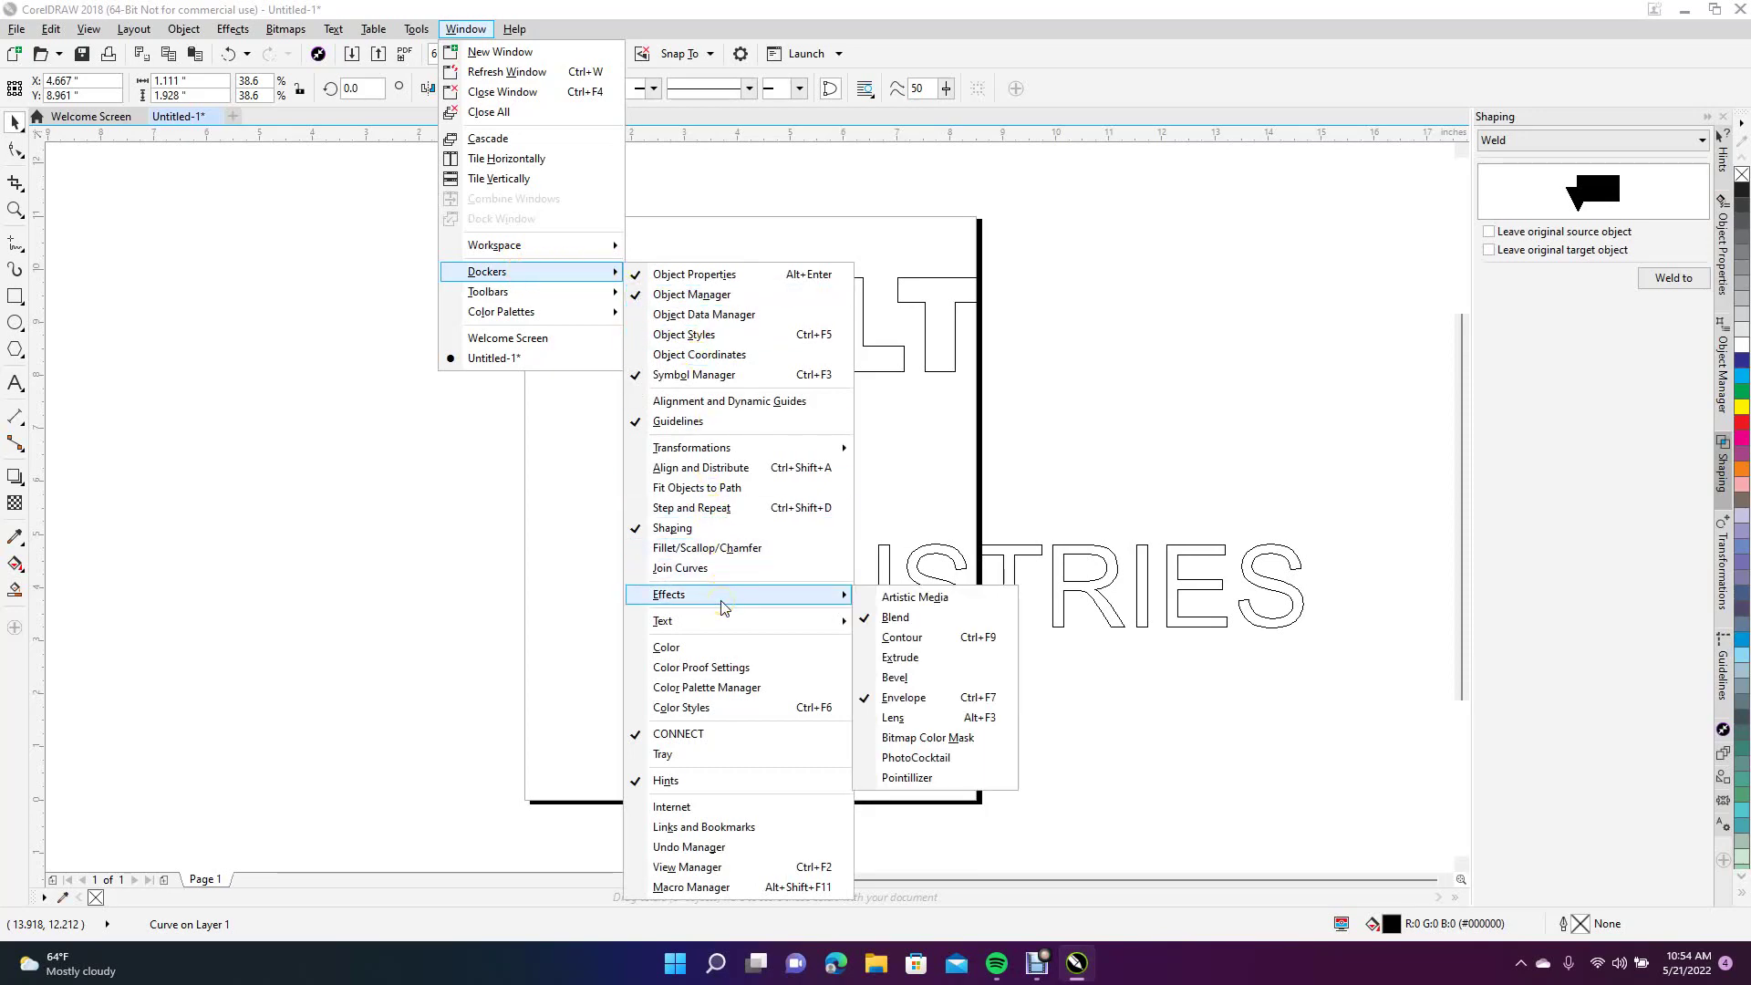
{"action": "left_click", "coordinate": [375, 542]}
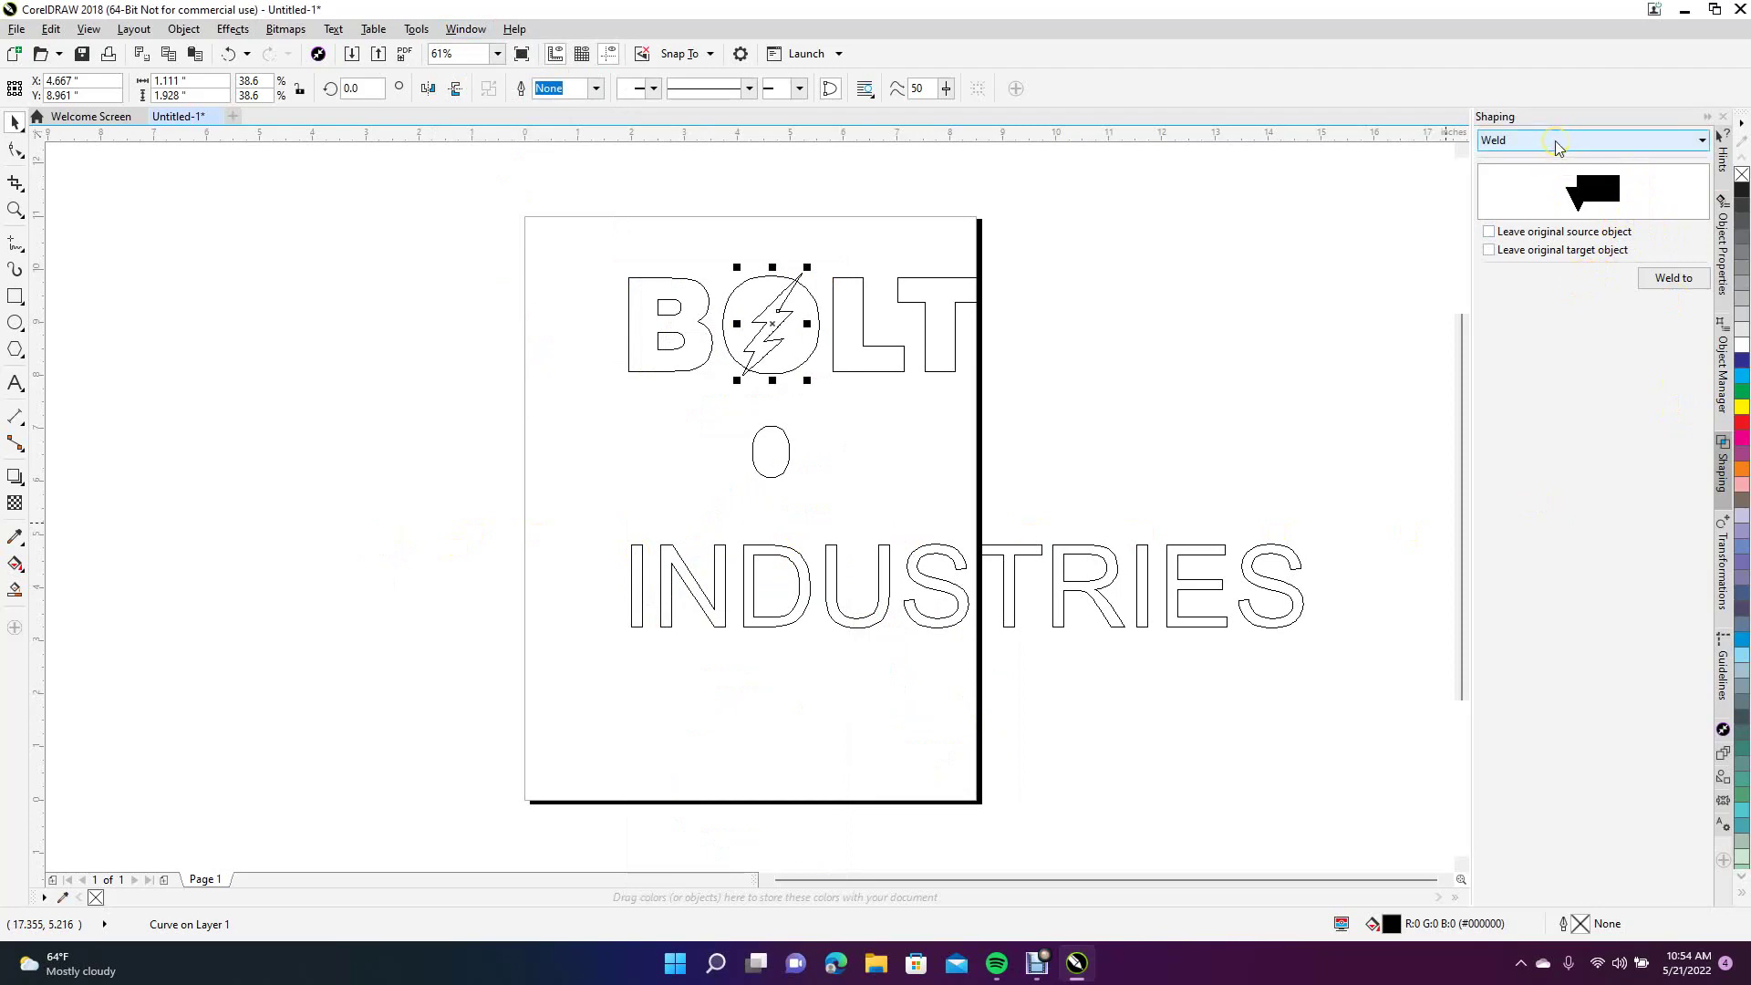
Step: Use the Shaping docker's Trim to cut the lightning bolt shape out of the O circle
{"action": "left_click", "coordinate": [1556, 145]}
{"action": "left_click", "coordinate": [1532, 174]}
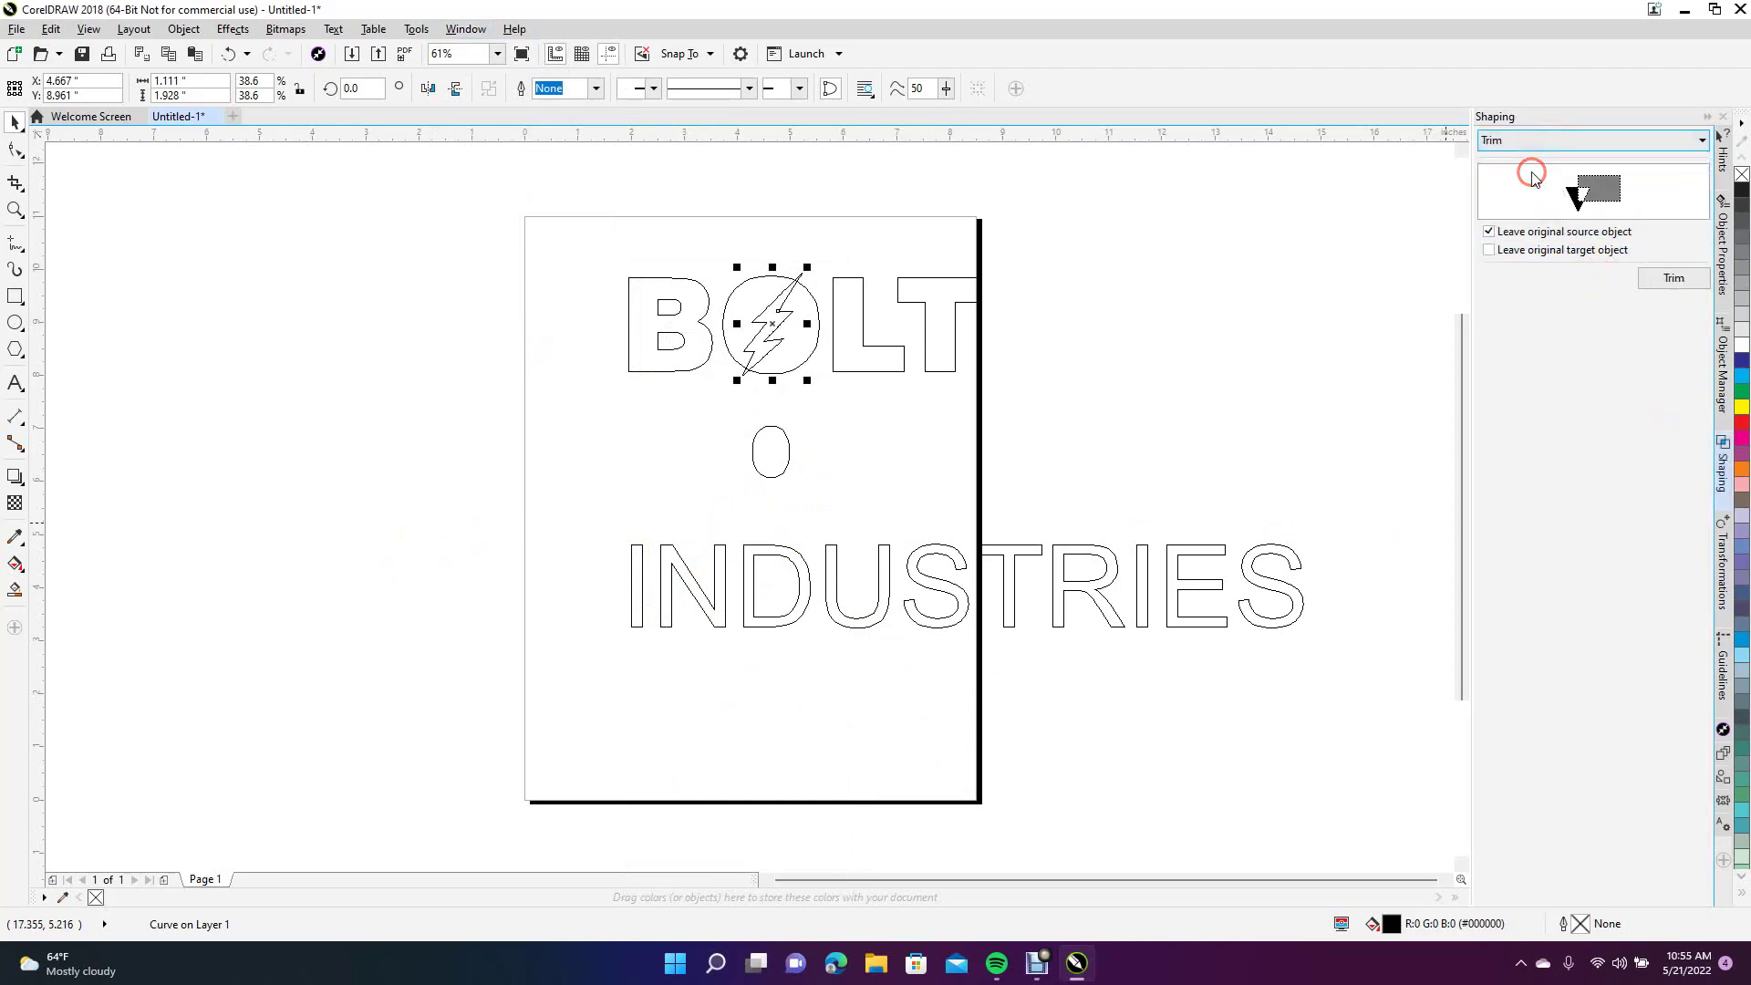
{"action": "left_click", "coordinate": [1672, 278]}
{"action": "left_click", "coordinate": [765, 283]}
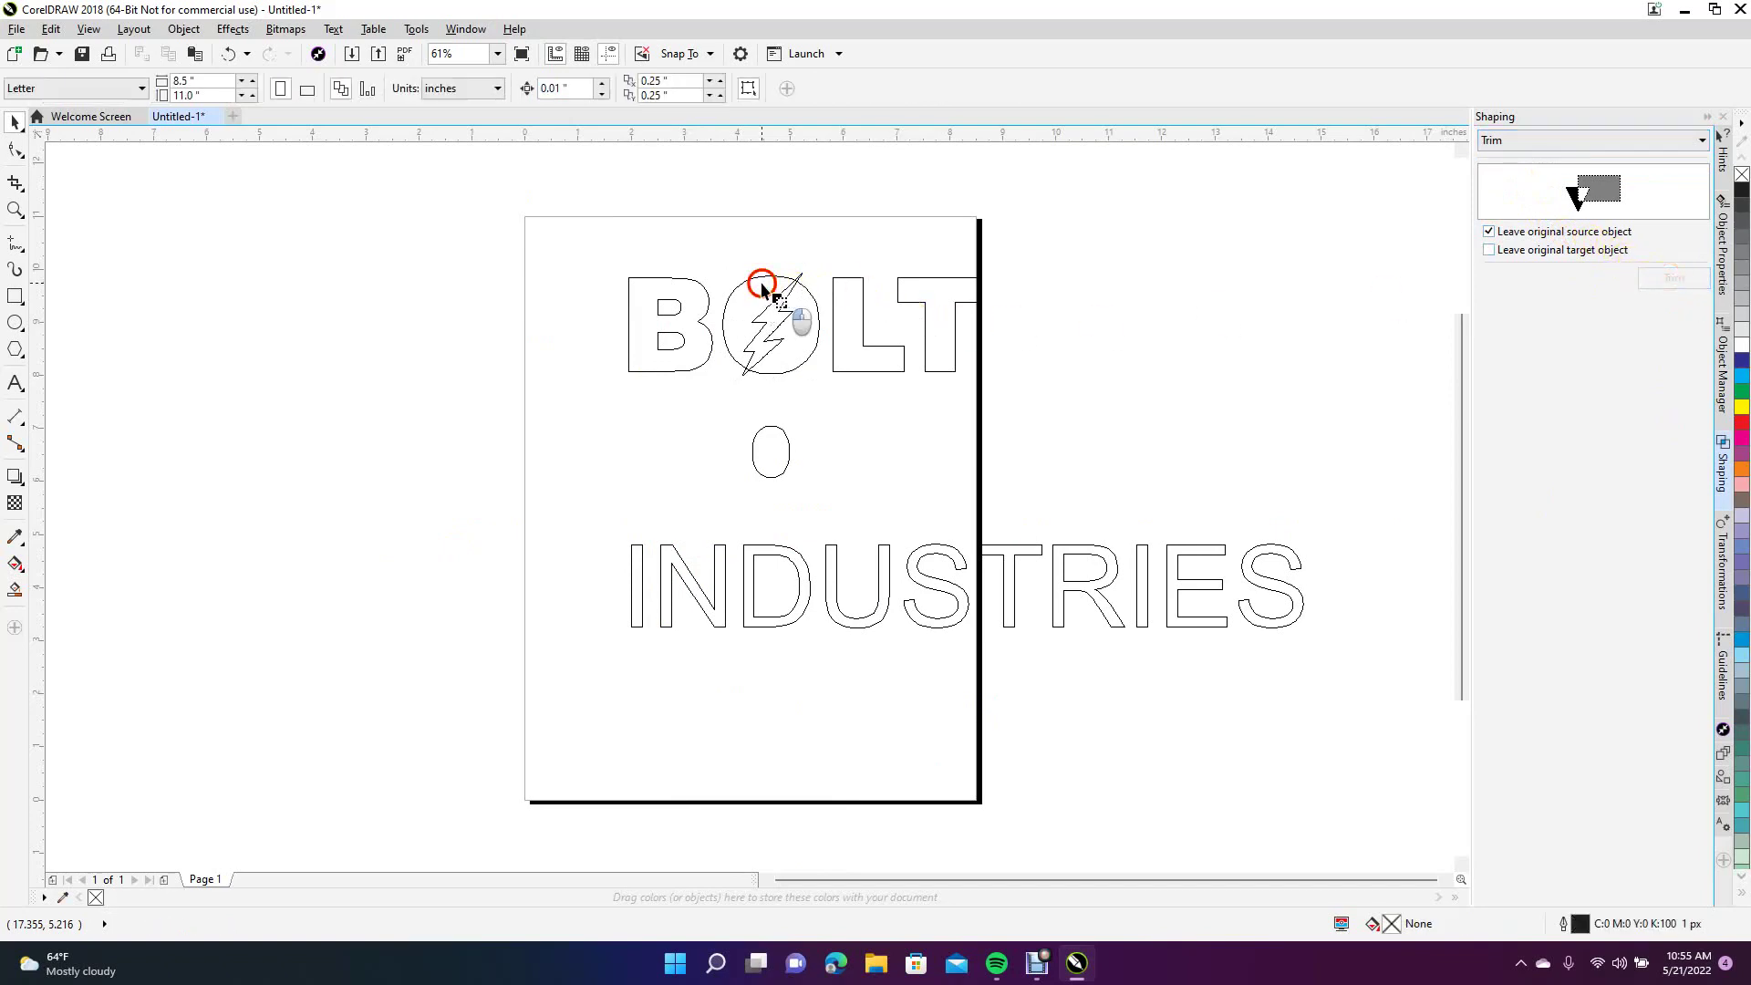
Step: Undo the stray moves of the trimmed circle, then drag the original bolt off the page to the left
{"action": "left_click_drag", "start_coordinate": [741, 311], "coordinate": [682, 334]}
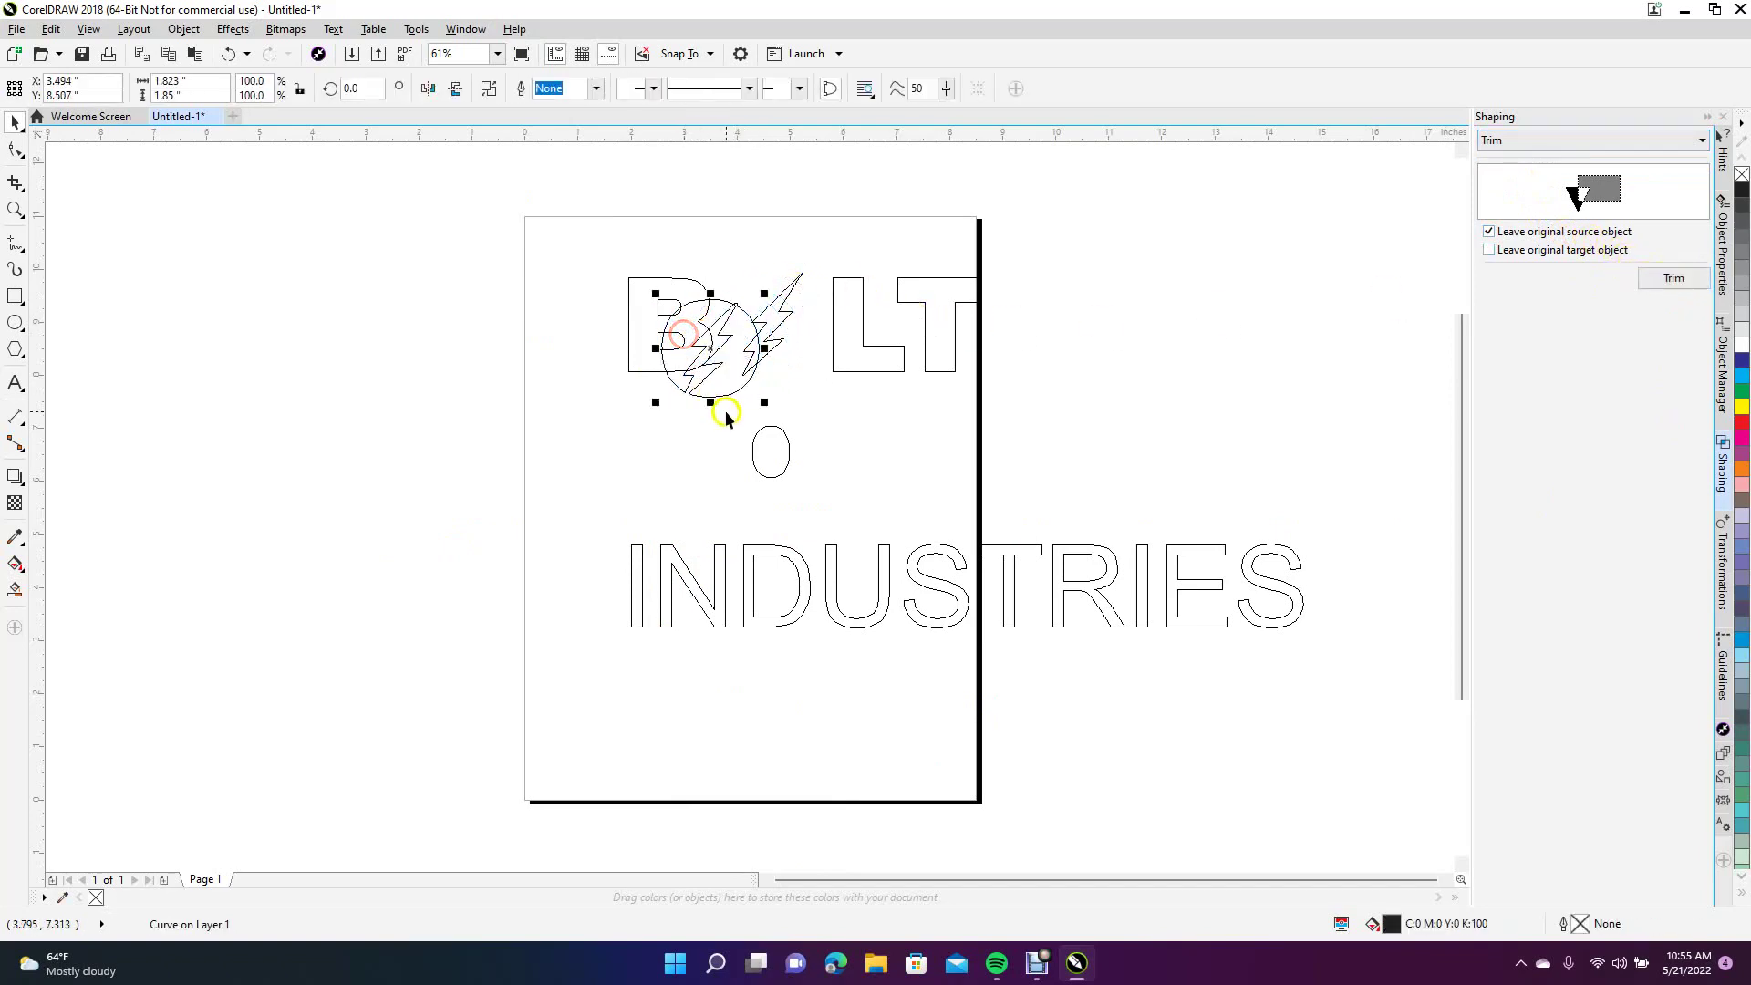
{"action": "key", "text": "ctrl+z"}
{"action": "left_click", "coordinate": [1111, 383]}
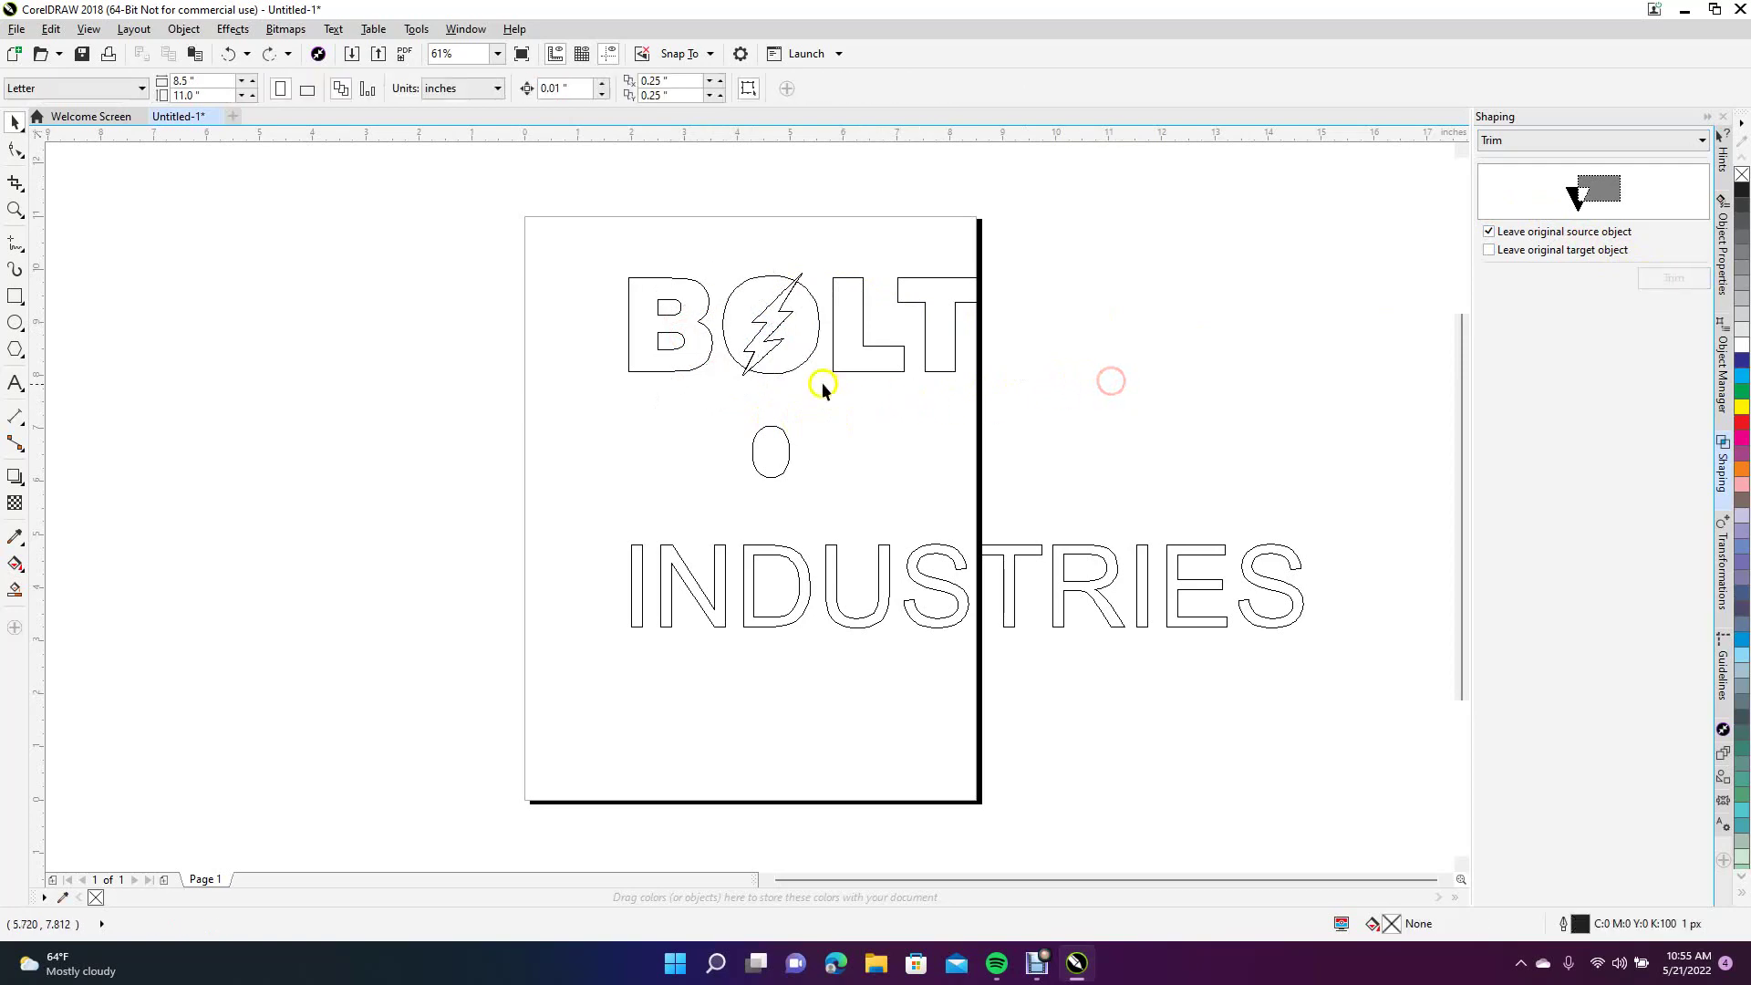
{"action": "left_click_drag", "start_coordinate": [765, 361], "coordinate": [469, 455]}
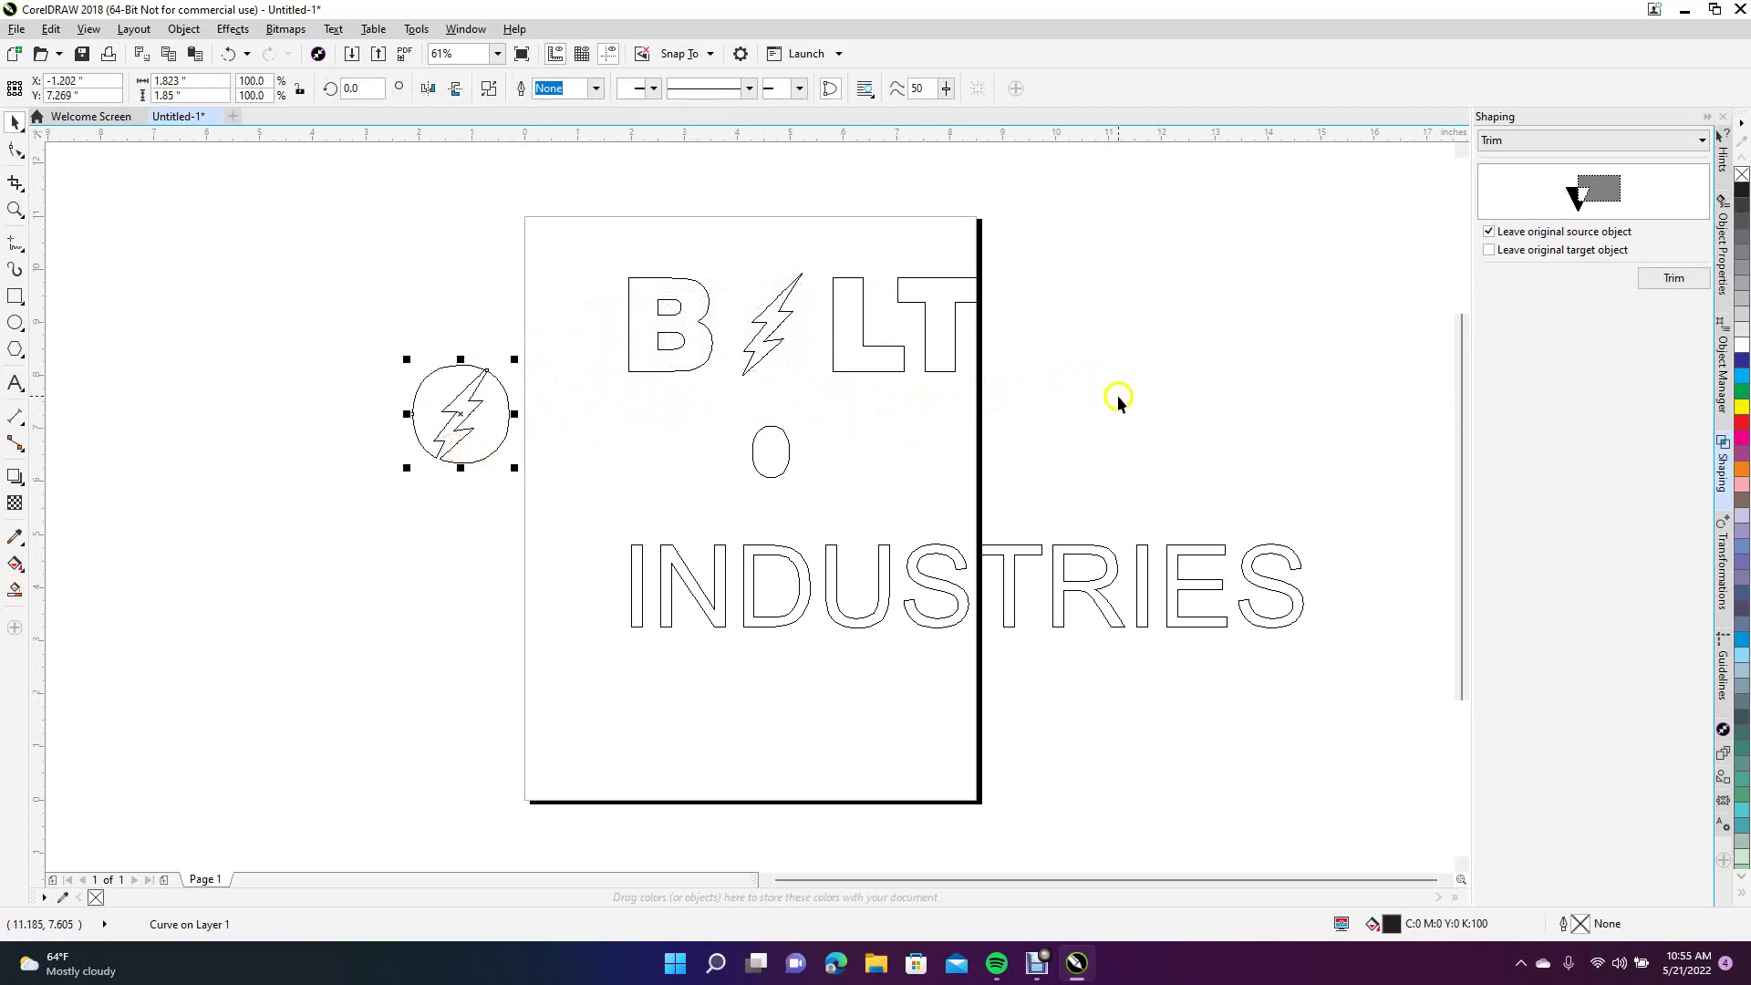
{"action": "key", "text": "ctrl+z"}
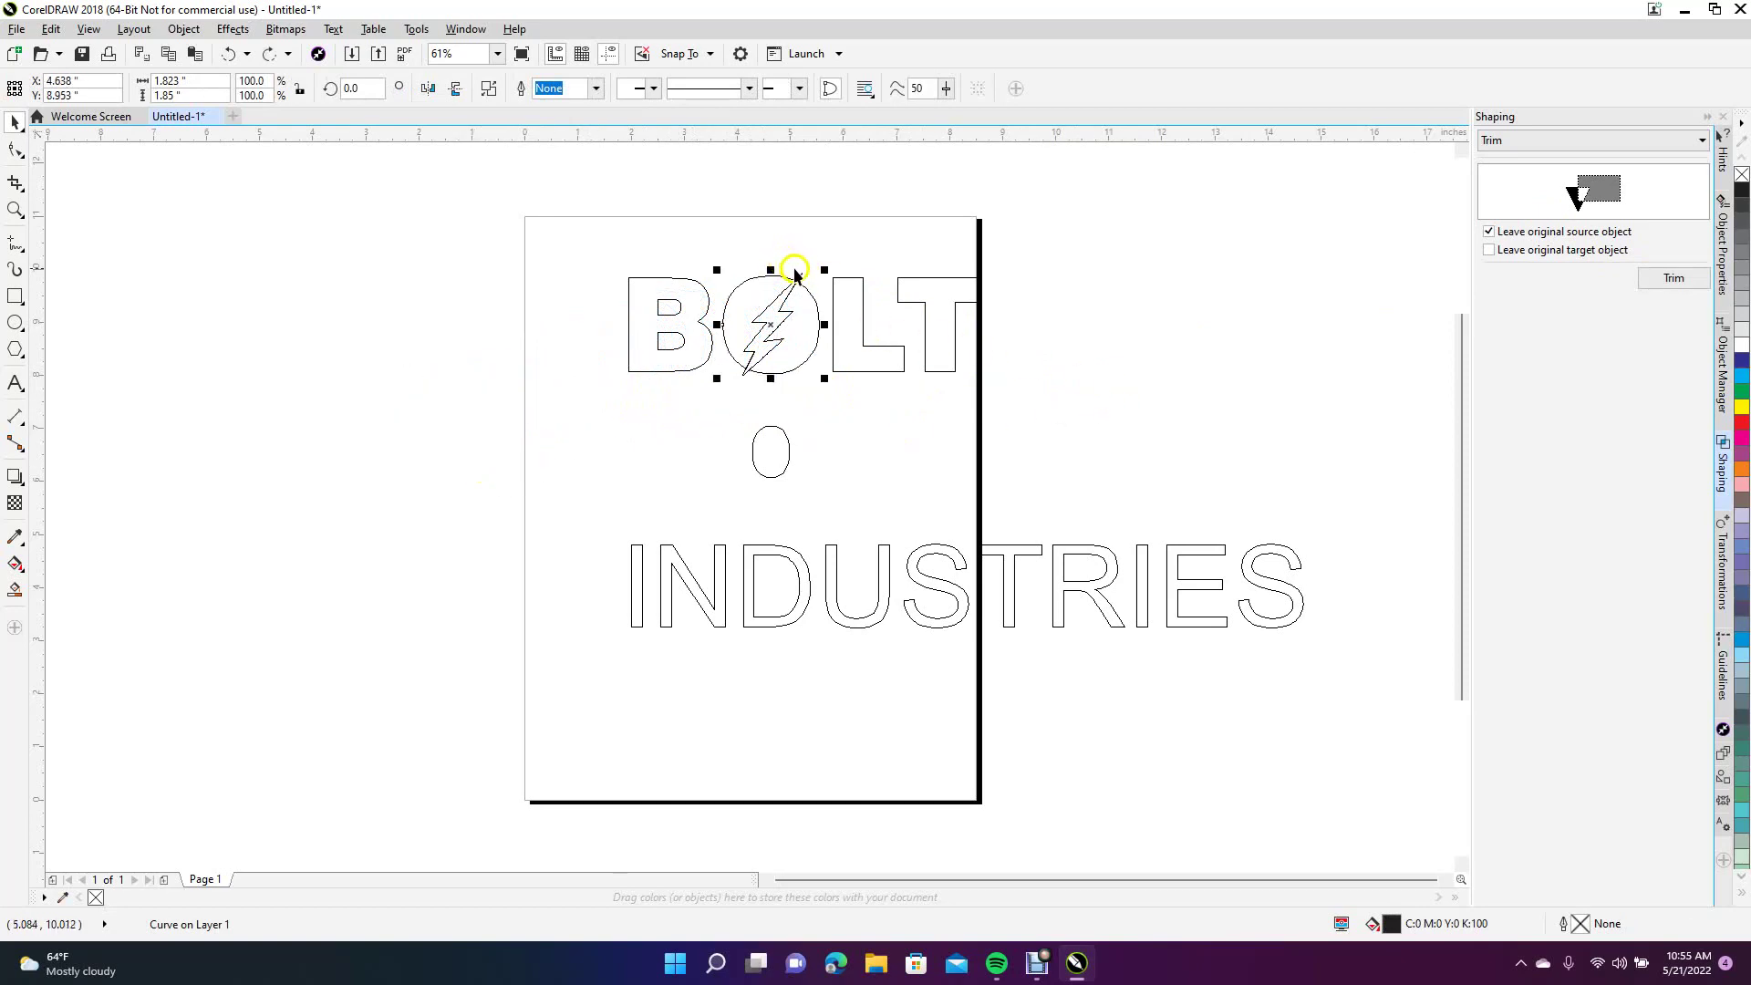
{"action": "left_click", "coordinate": [798, 279]}
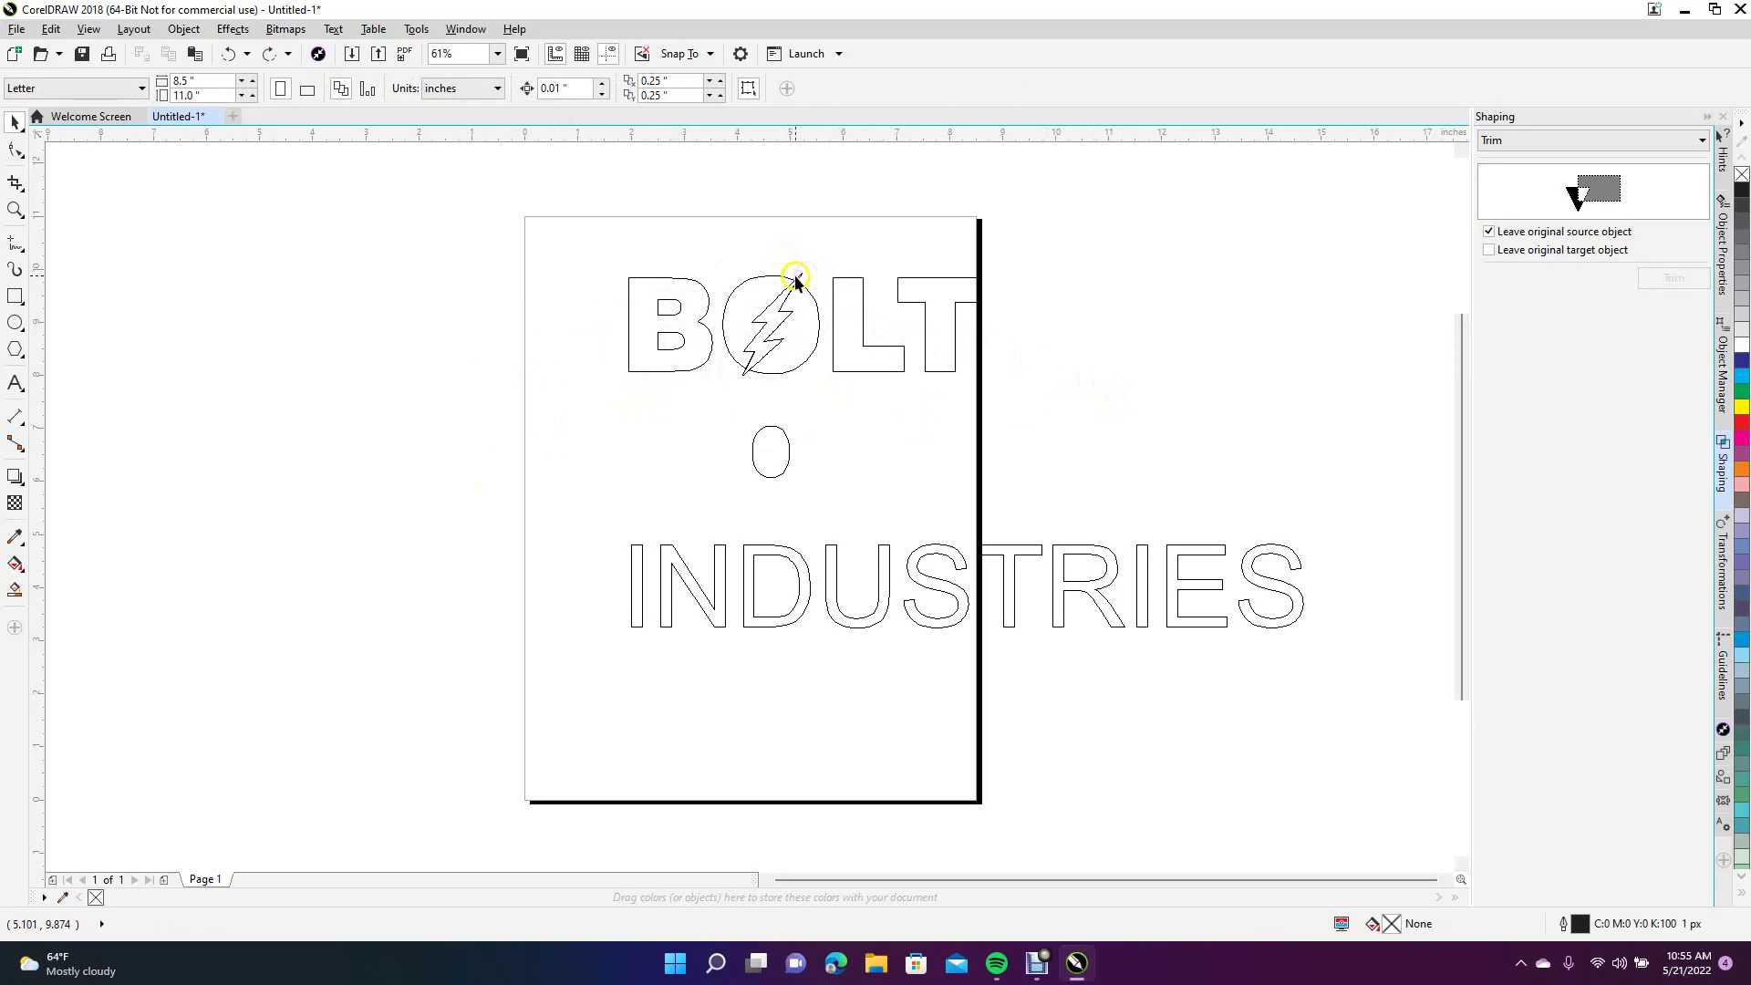
{"action": "left_click_drag", "start_coordinate": [798, 279], "coordinate": [348, 246]}
Step: Delete the loose small O below BOLT and switch the view to Normal filled display
{"action": "left_click", "coordinate": [435, 421]}
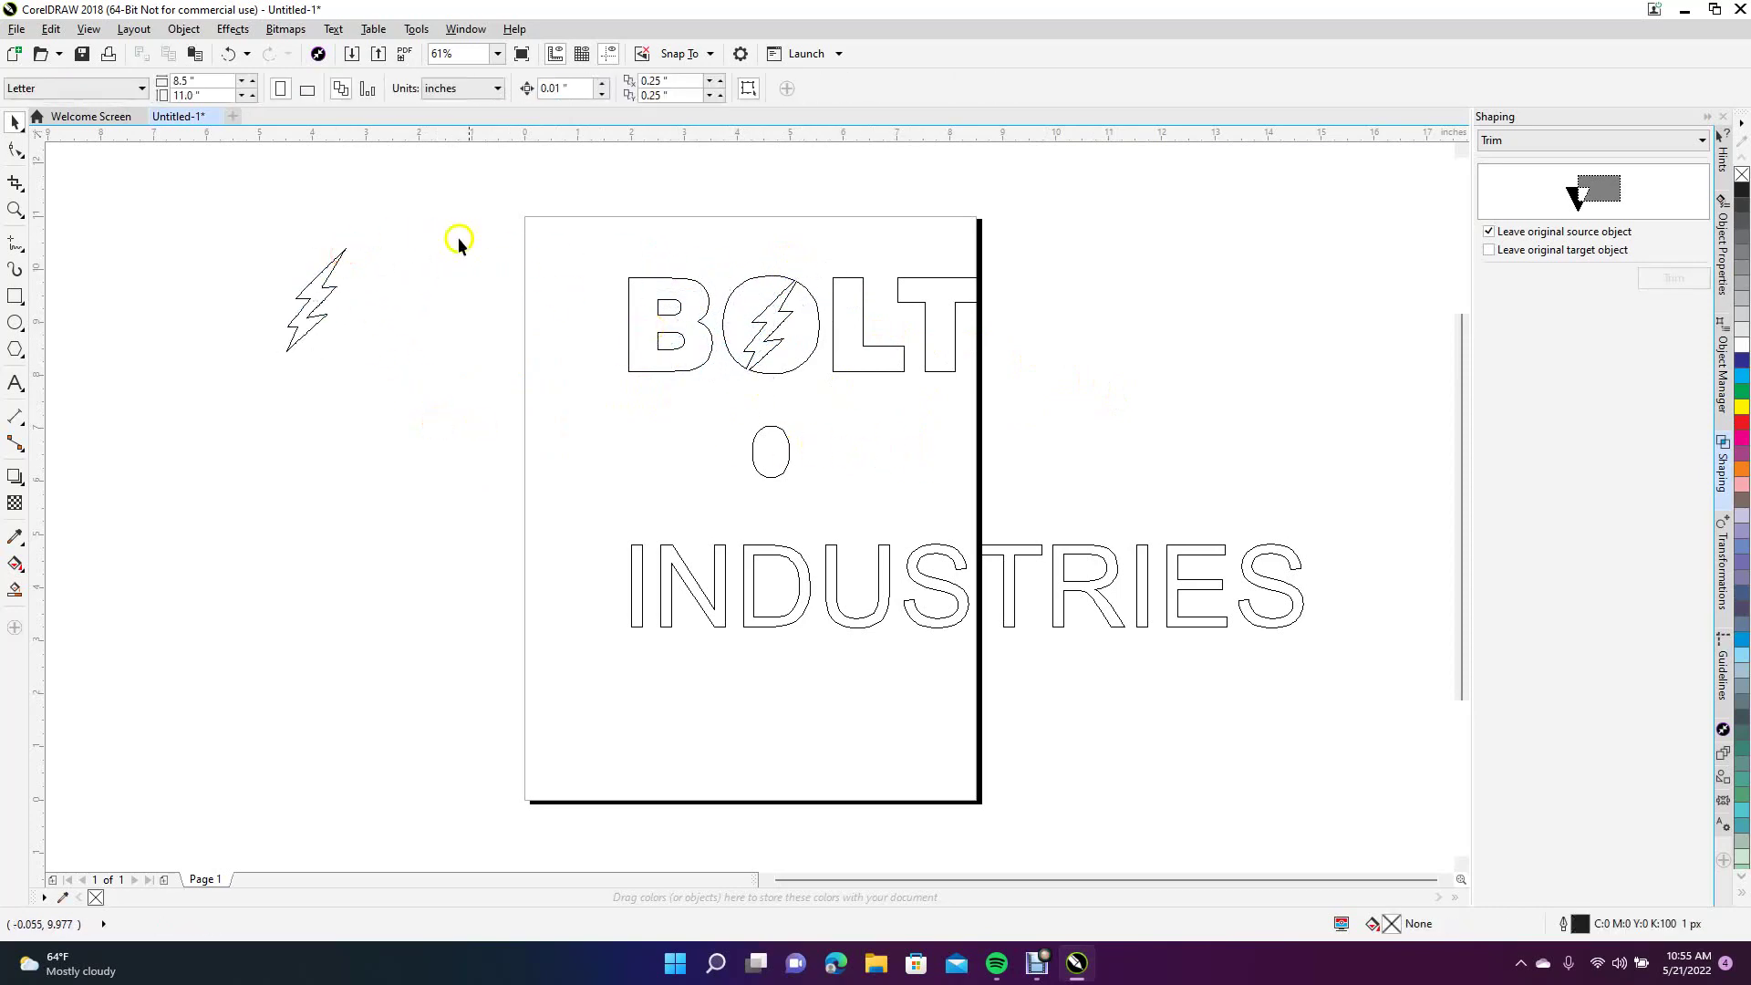
{"action": "left_click_drag", "start_coordinate": [716, 391], "coordinate": [836, 504]}
{"action": "key", "text": "Delete"}
{"action": "left_click", "coordinate": [88, 29]}
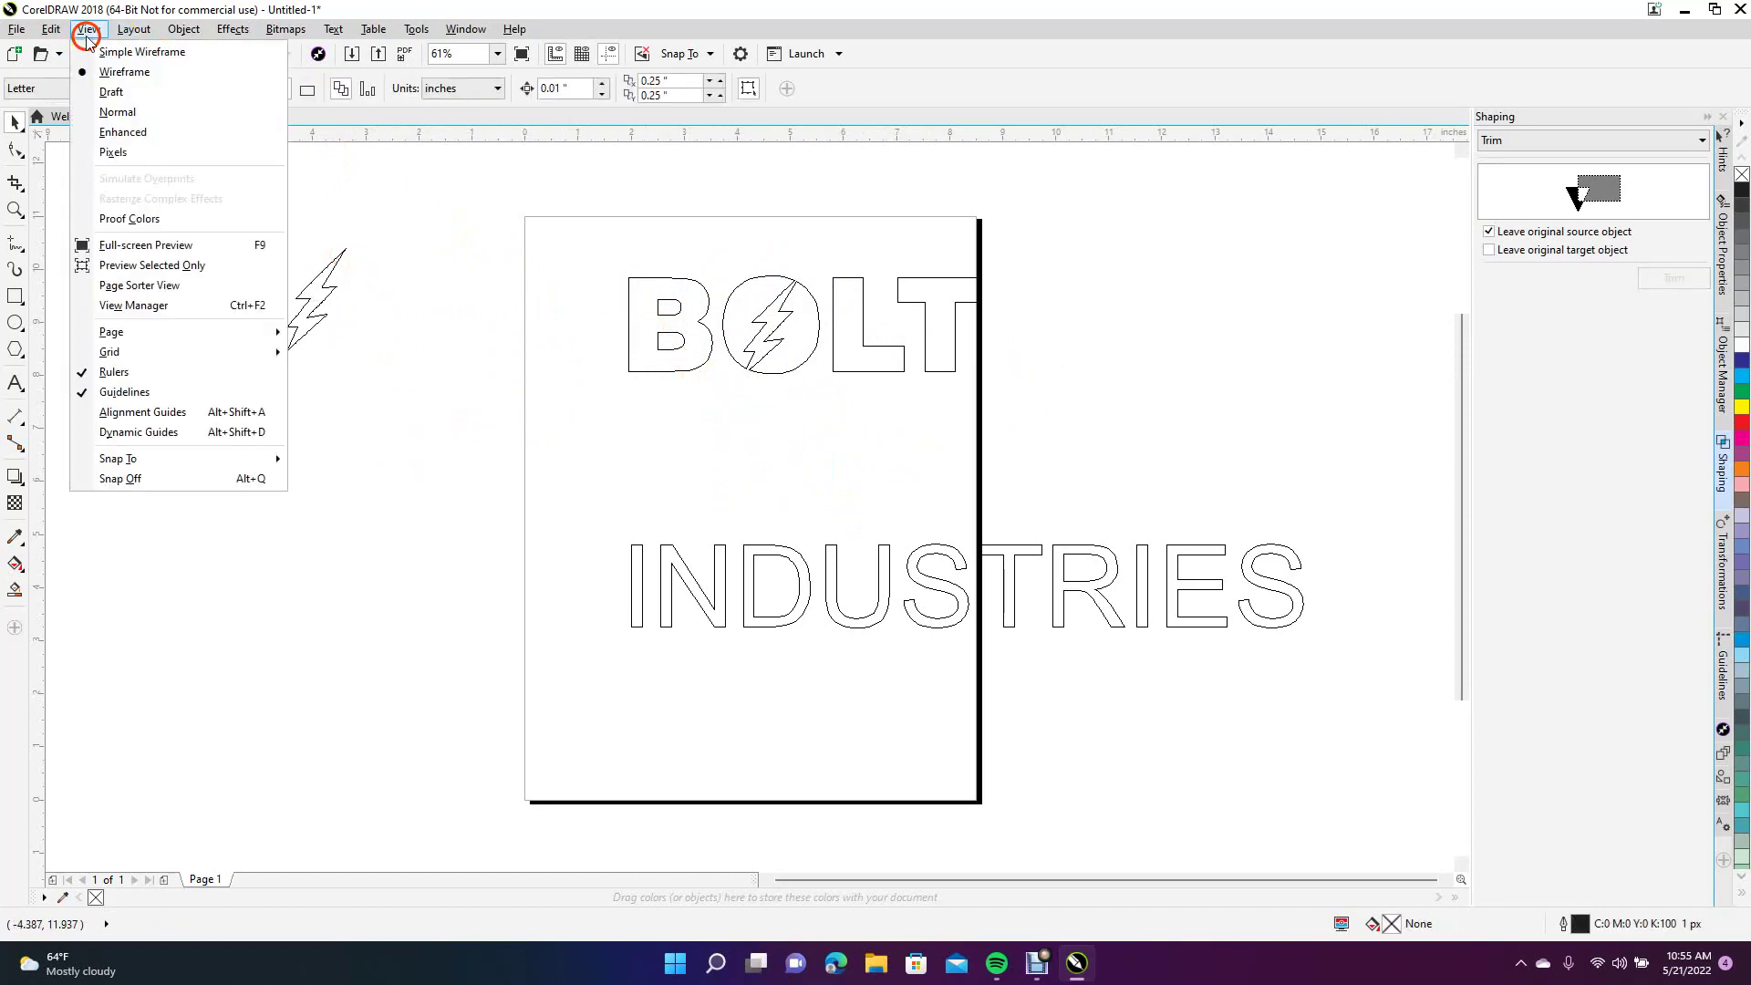
{"action": "left_click", "coordinate": [136, 113]}
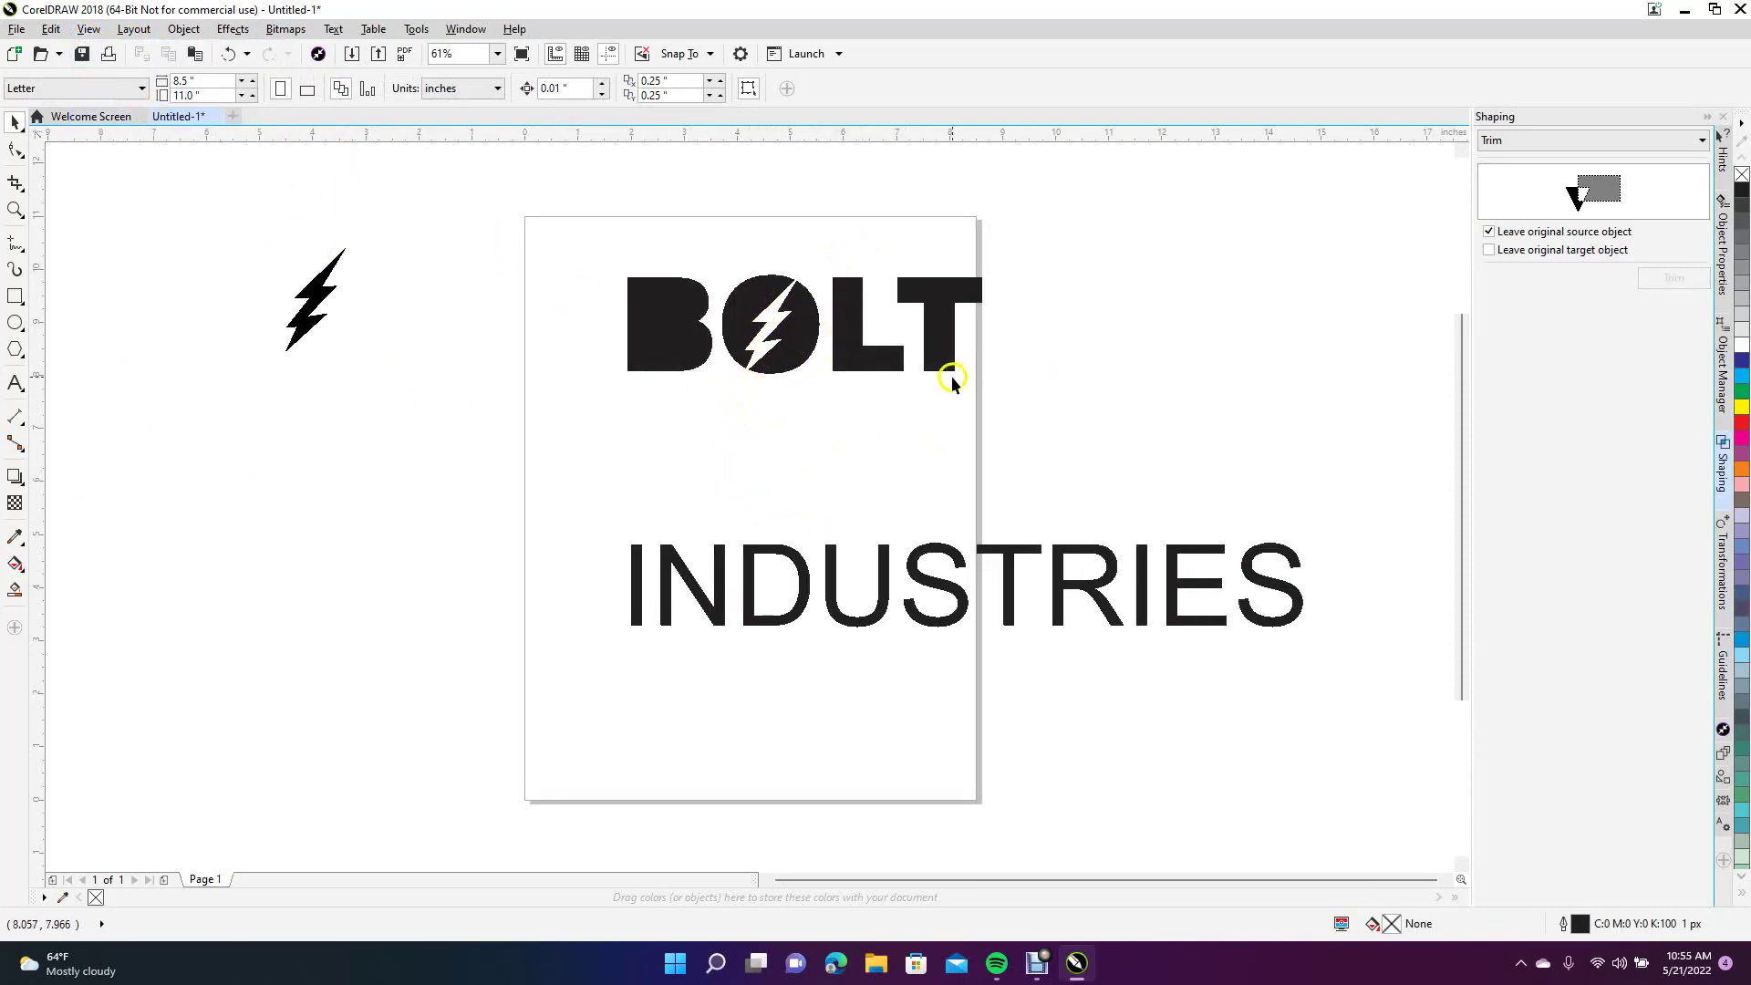
Step: Combine the B's pieces into one shape and move the spare lightning bolt beside the T
{"action": "left_click", "coordinate": [607, 251]}
{"action": "left_click_drag", "start_coordinate": [606, 252], "coordinate": [719, 415]}
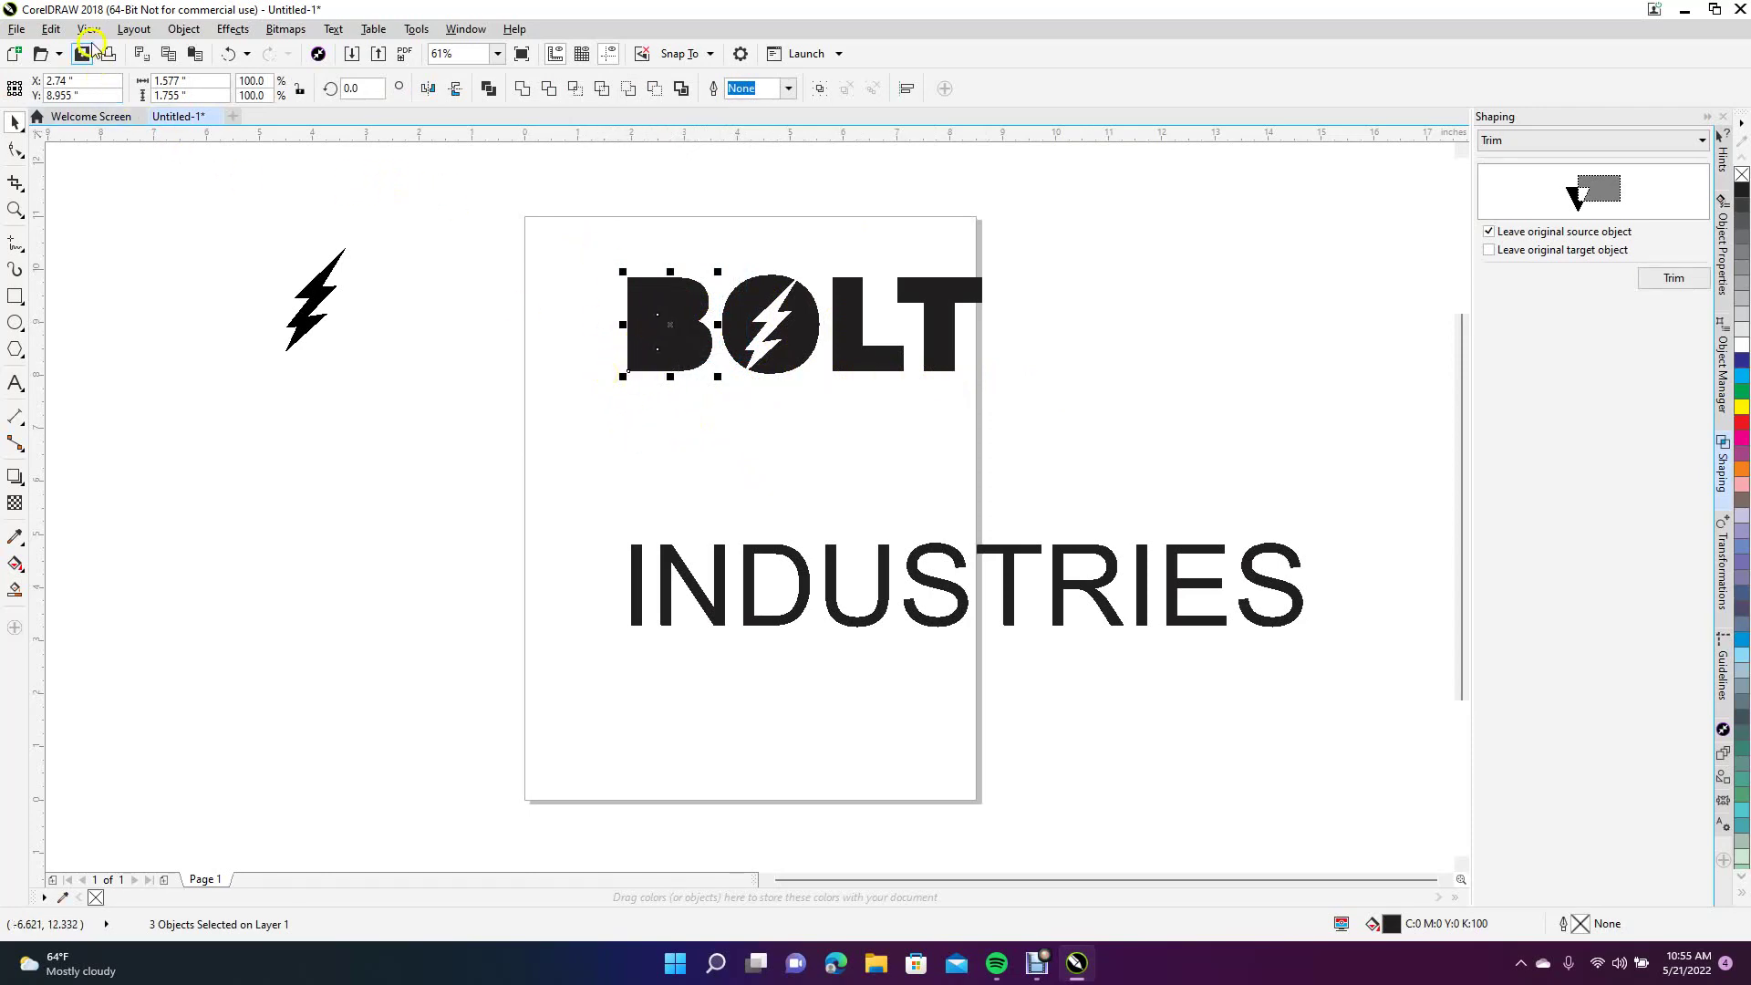
{"action": "left_click", "coordinate": [200, 28]}
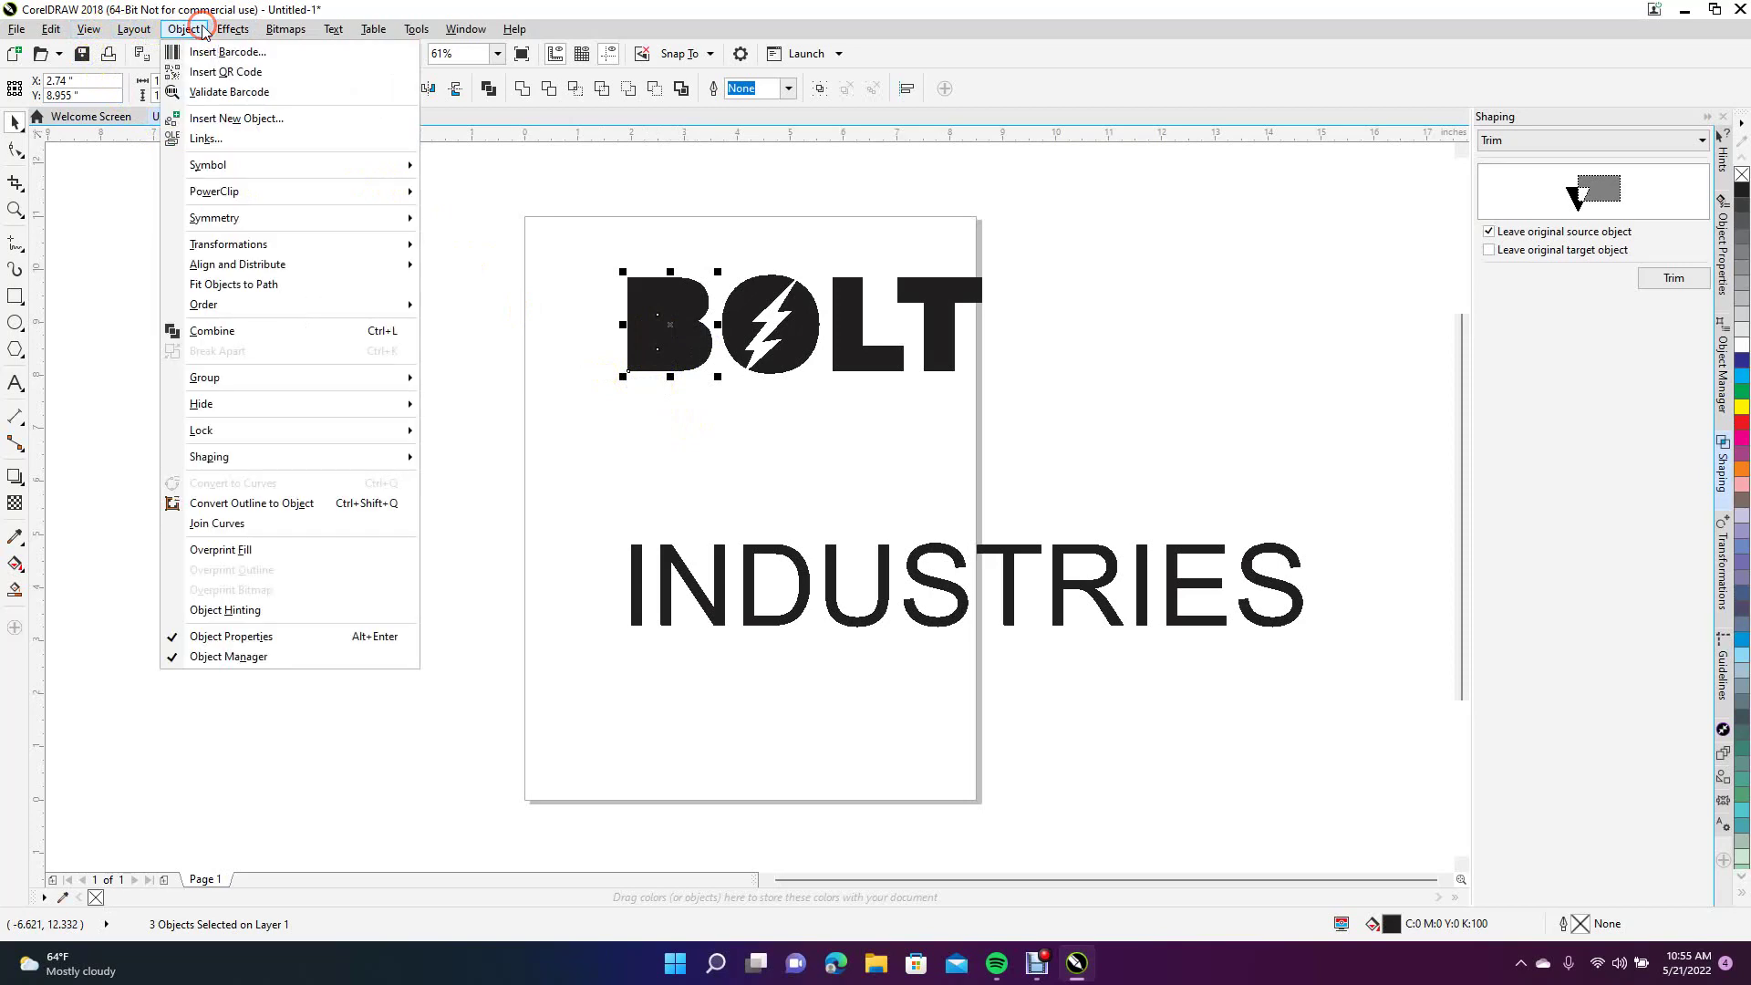
{"action": "left_click", "coordinate": [248, 331]}
{"action": "left_click", "coordinate": [461, 409]}
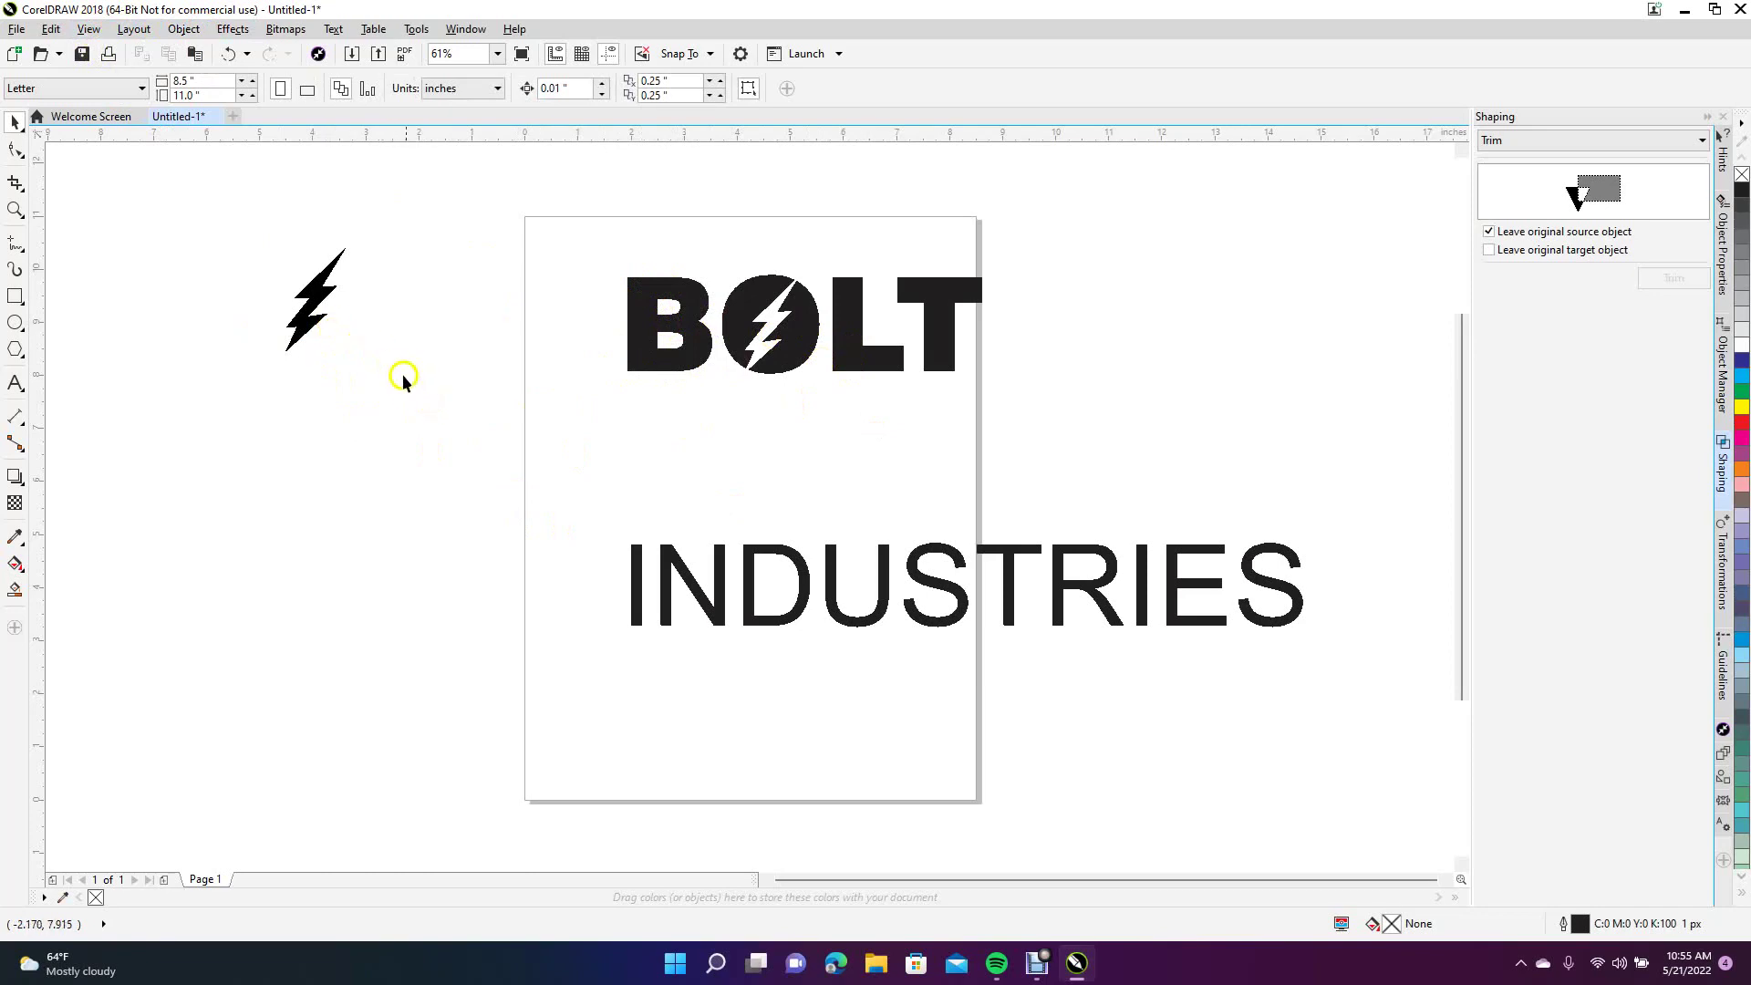
{"action": "left_click_drag", "start_coordinate": [309, 302], "coordinate": [1017, 333]}
Step: Delete the spare lightning bolt sitting beside the T
{"action": "left_click", "coordinate": [1105, 347]}
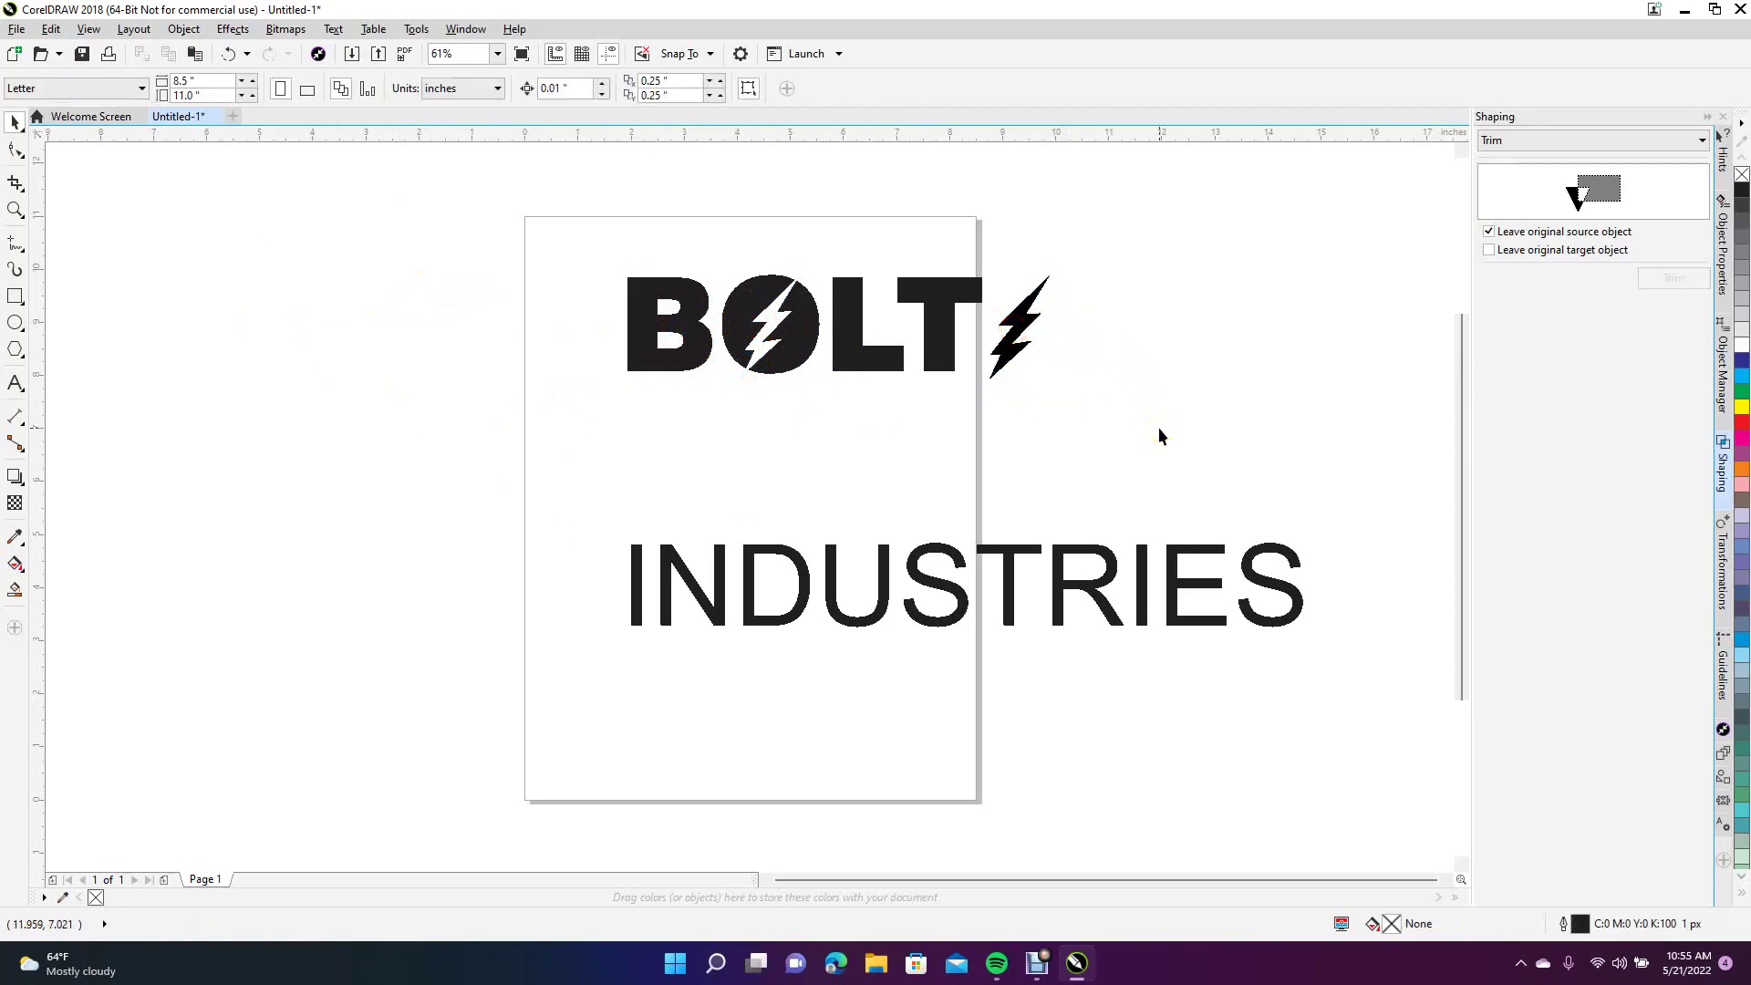
{"action": "left_click", "coordinate": [1028, 327]}
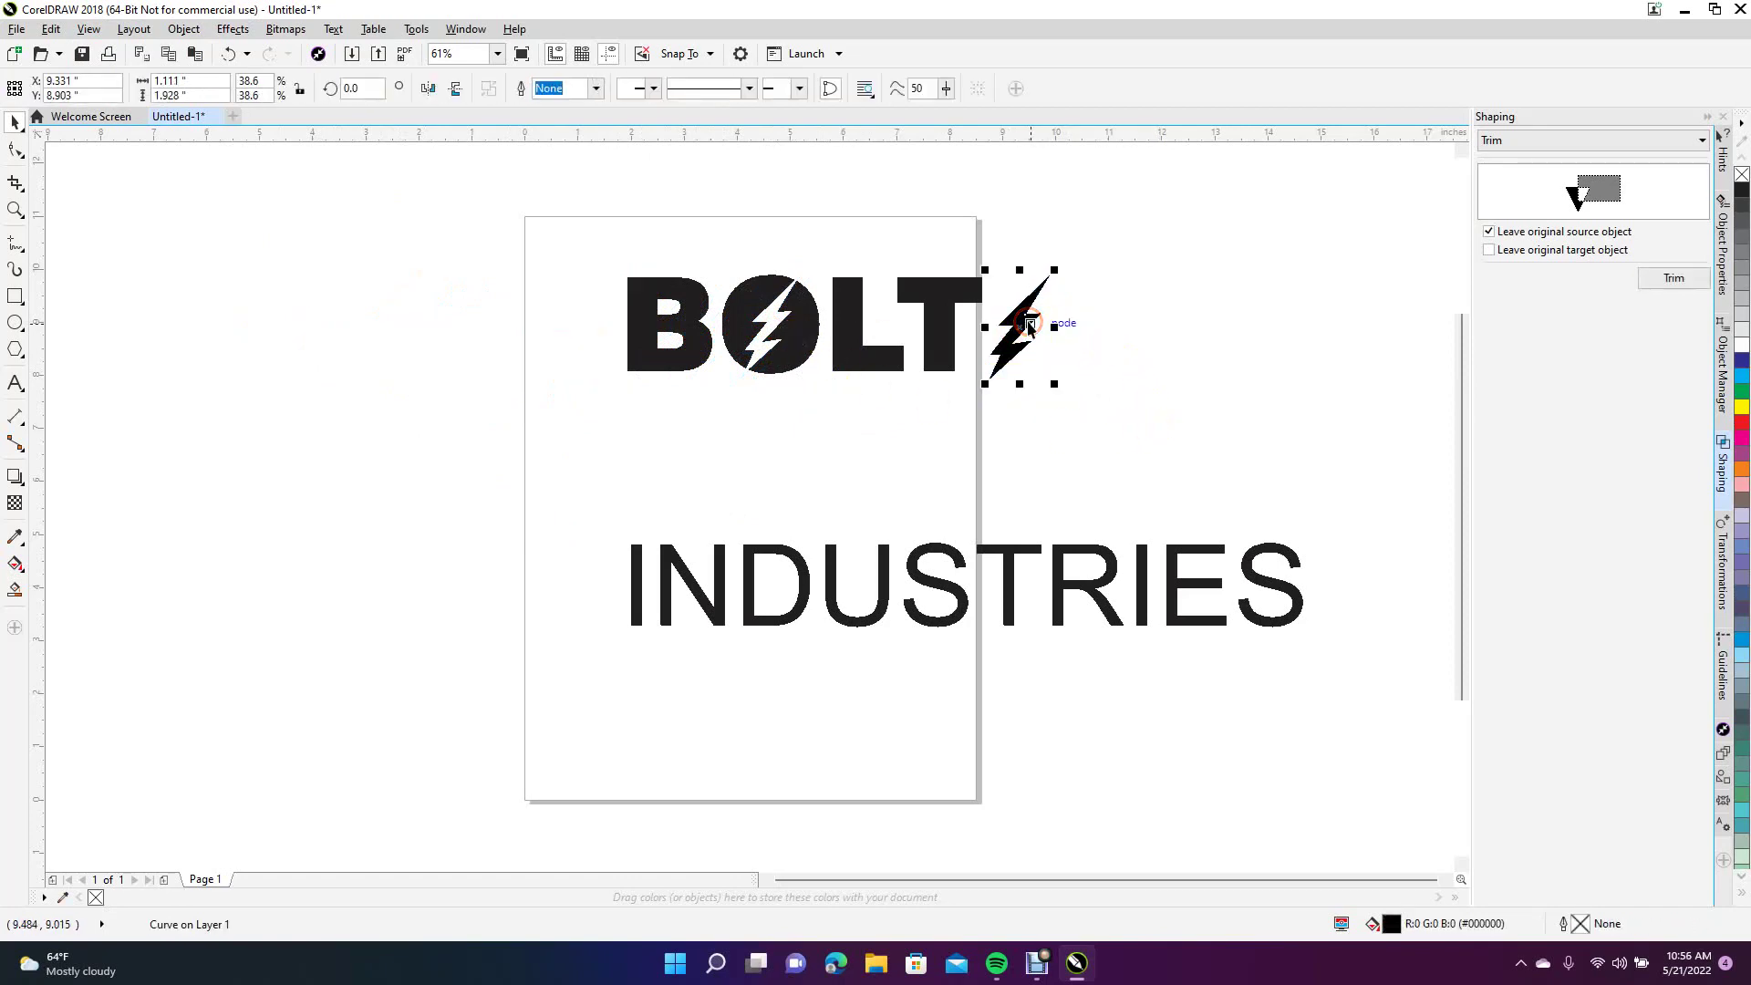
{"action": "key", "text": "Delete"}
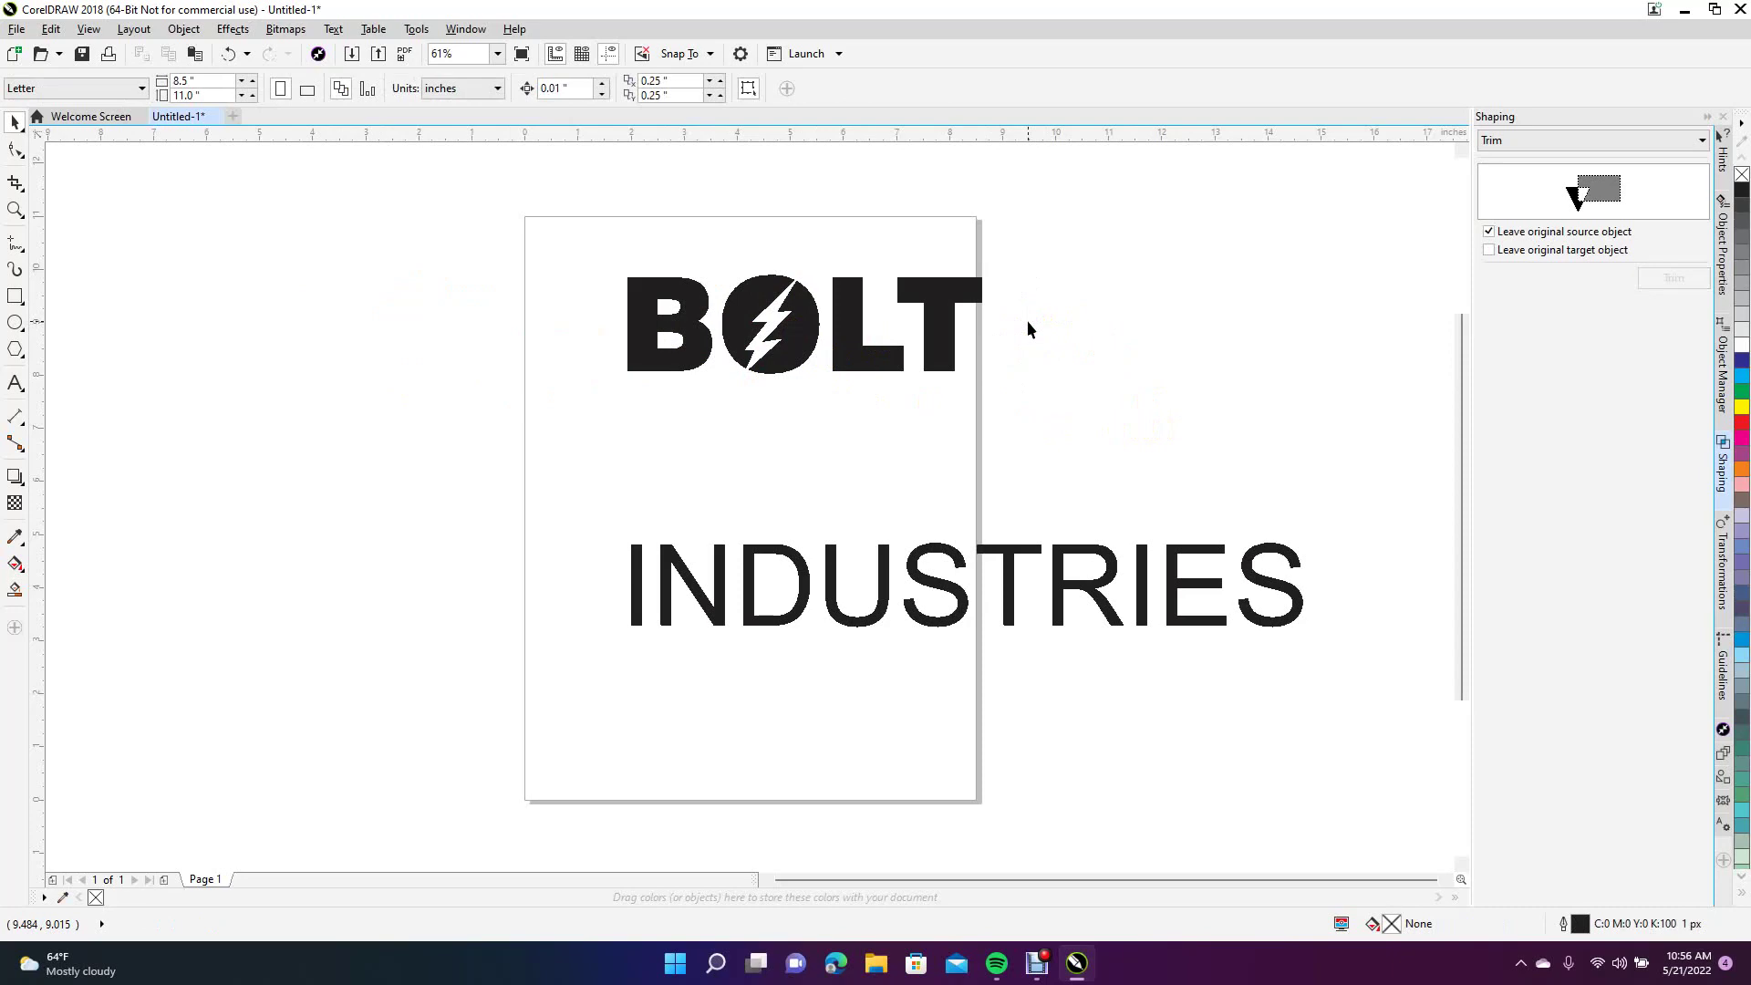
Step: Set INDUSTRIES in Swis721 Hv BT at 50 pt and move it just beneath BOLT
{"action": "left_click", "coordinate": [799, 582]}
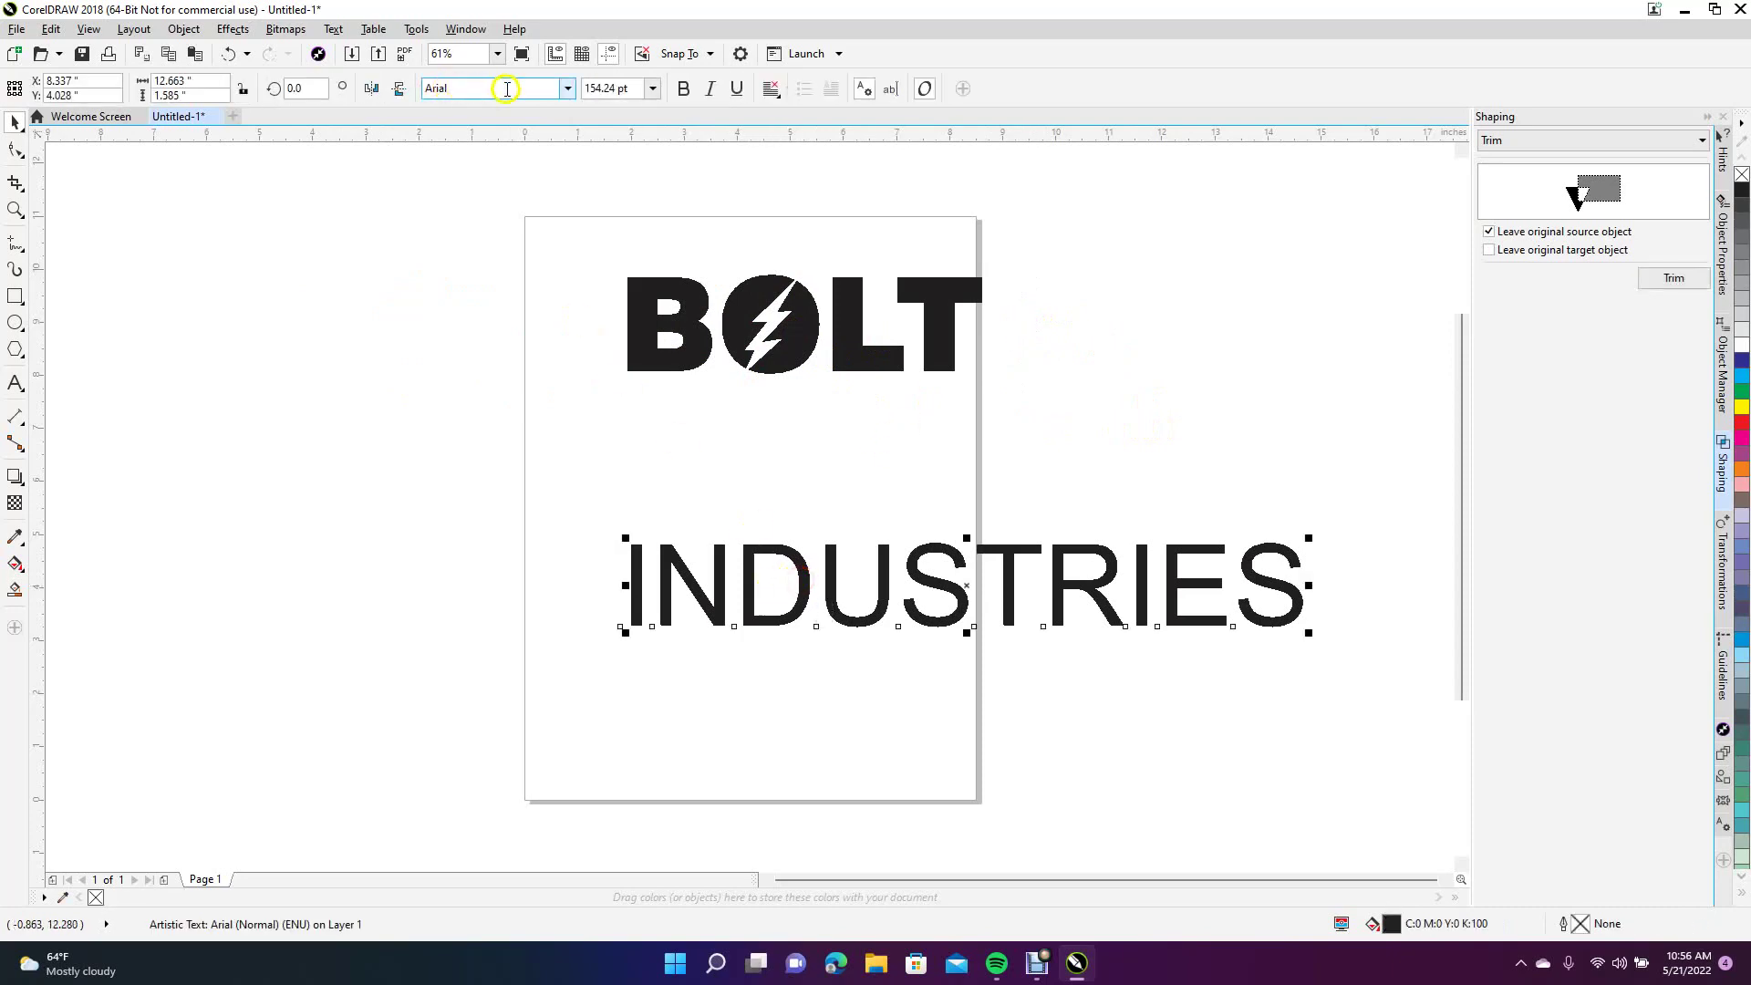
{"action": "left_click", "coordinate": [567, 88]}
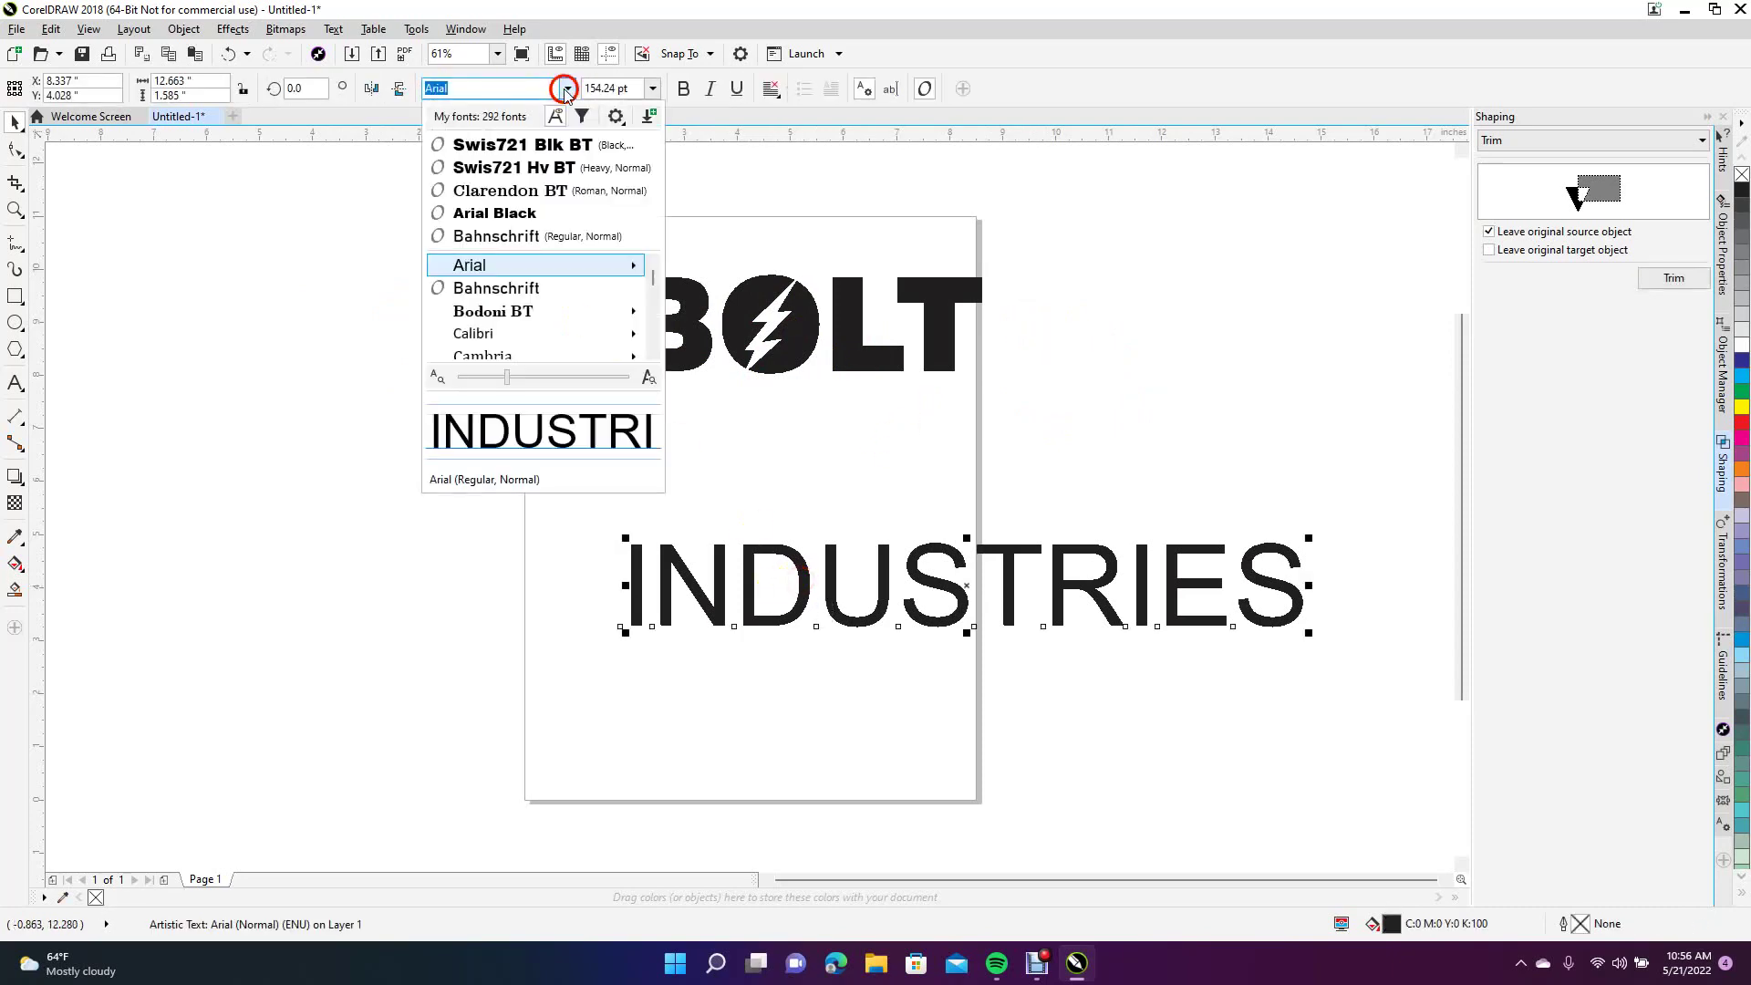
{"action": "left_click", "coordinate": [501, 168]}
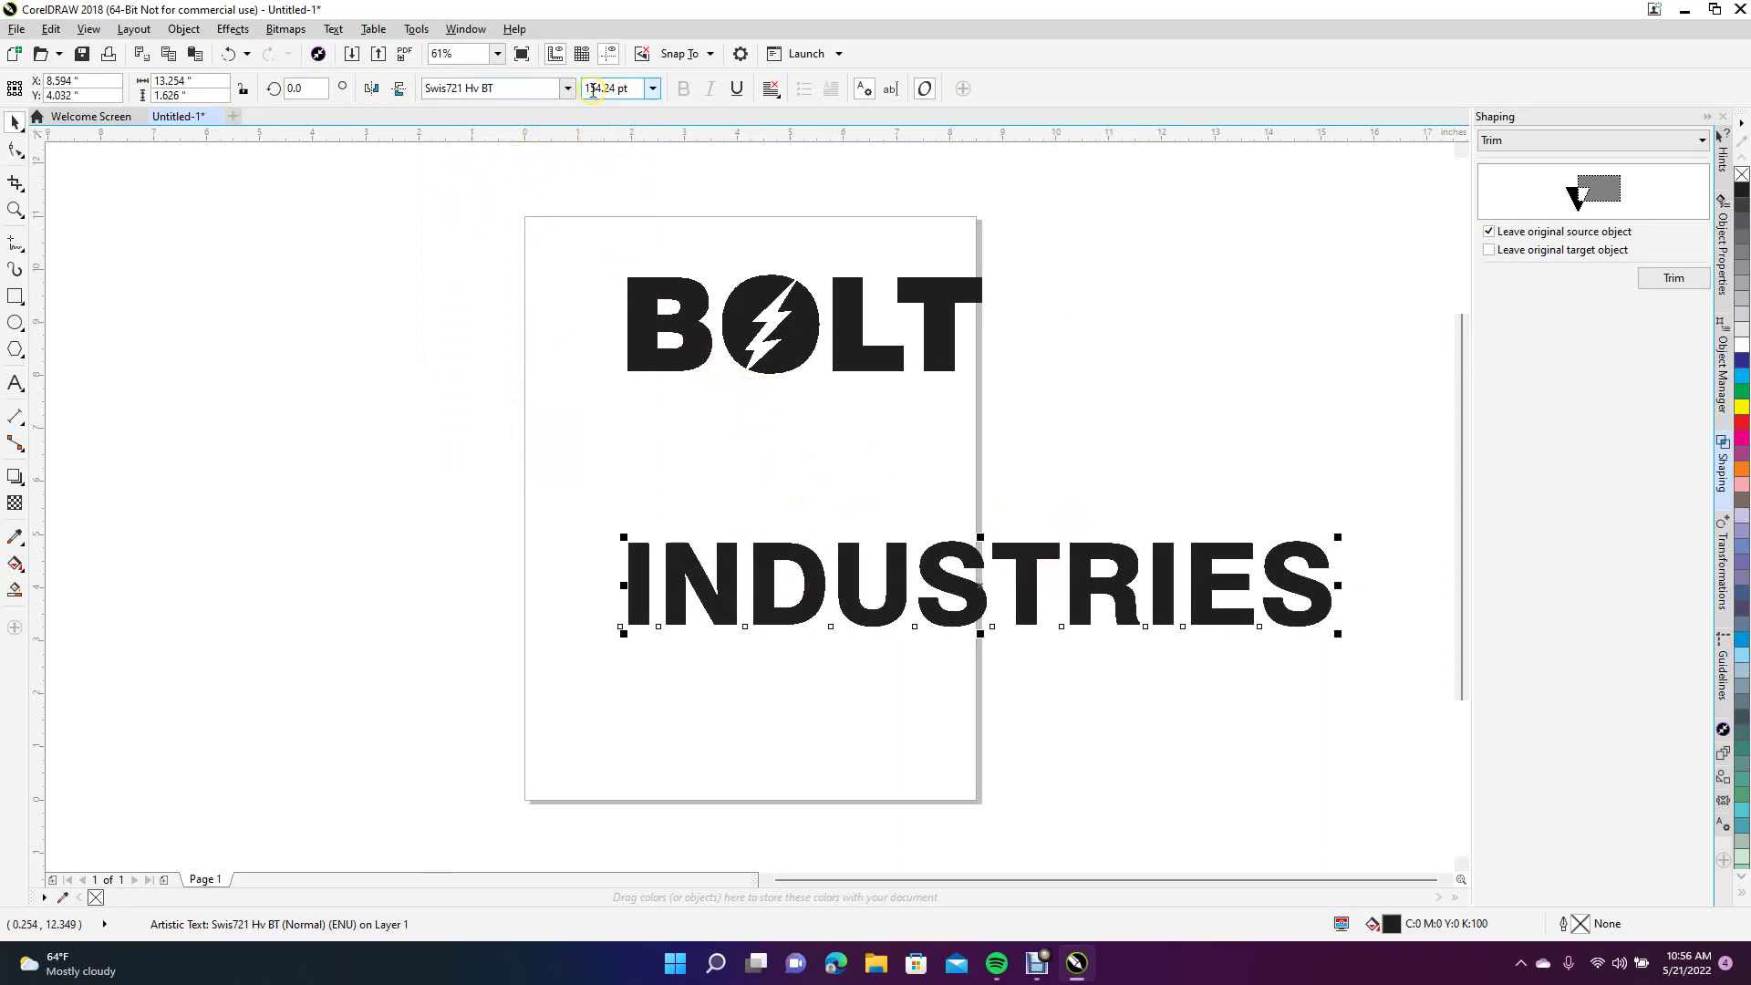
{"action": "double_click", "coordinate": [593, 89]}
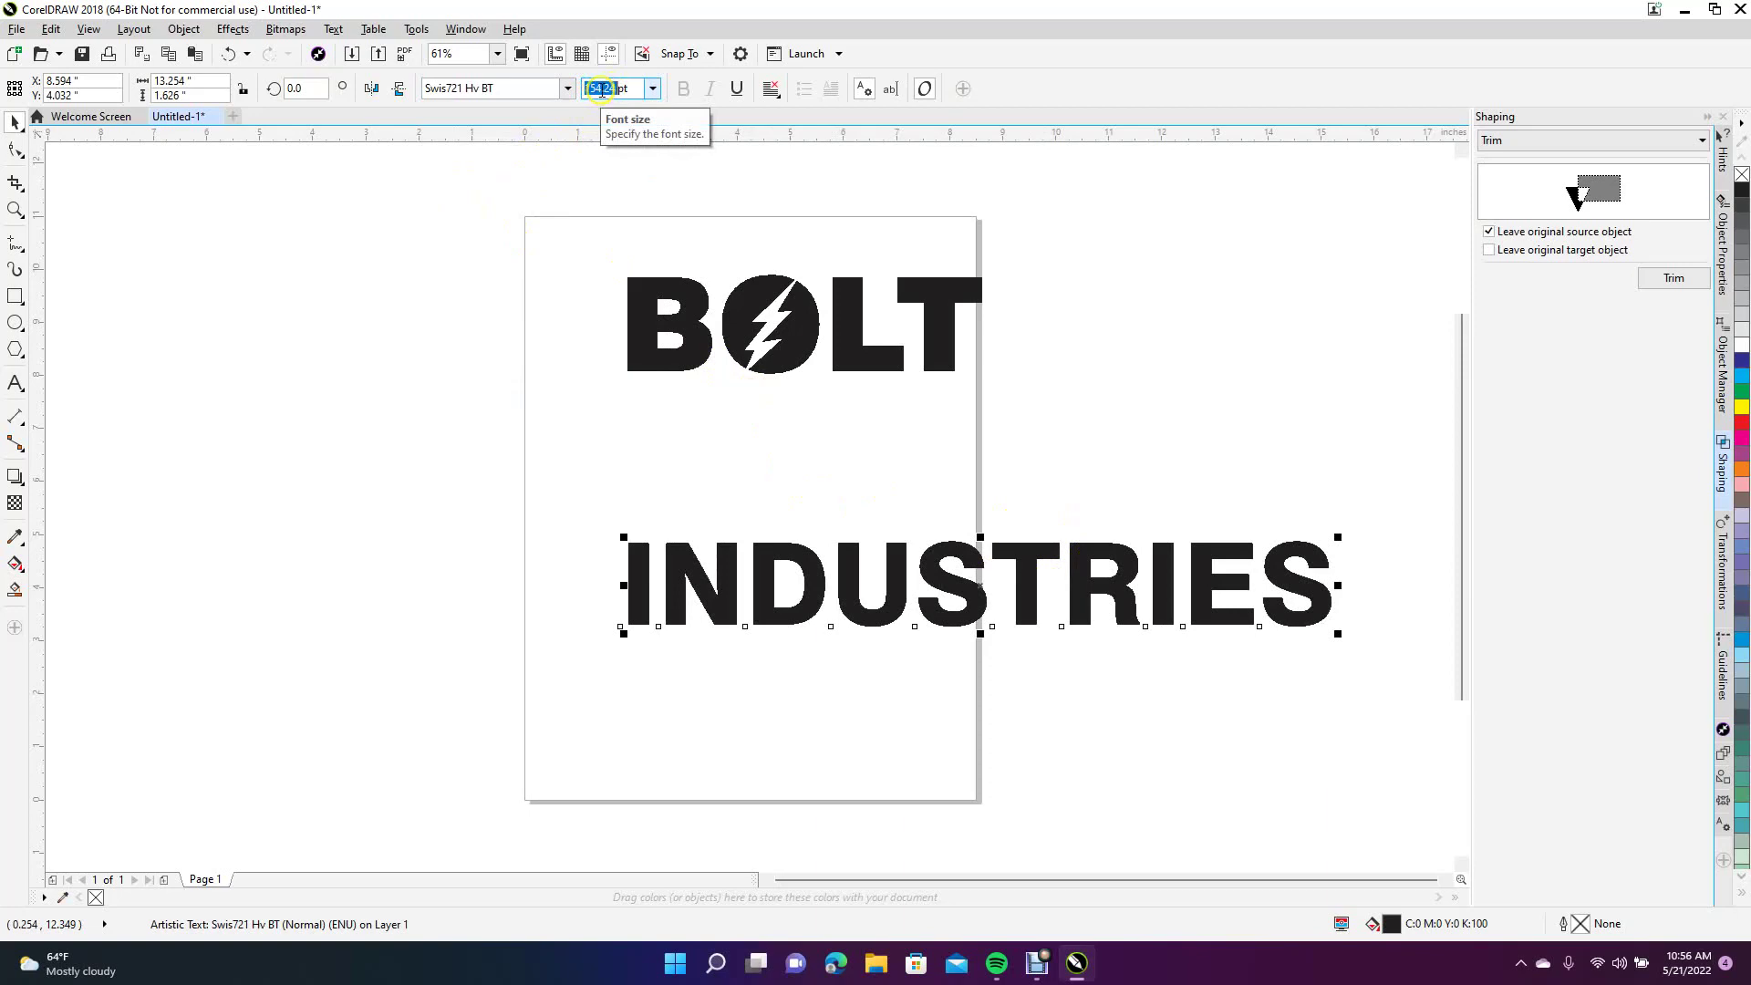
{"action": "type", "text": "50"}
{"action": "key", "text": "Return"}
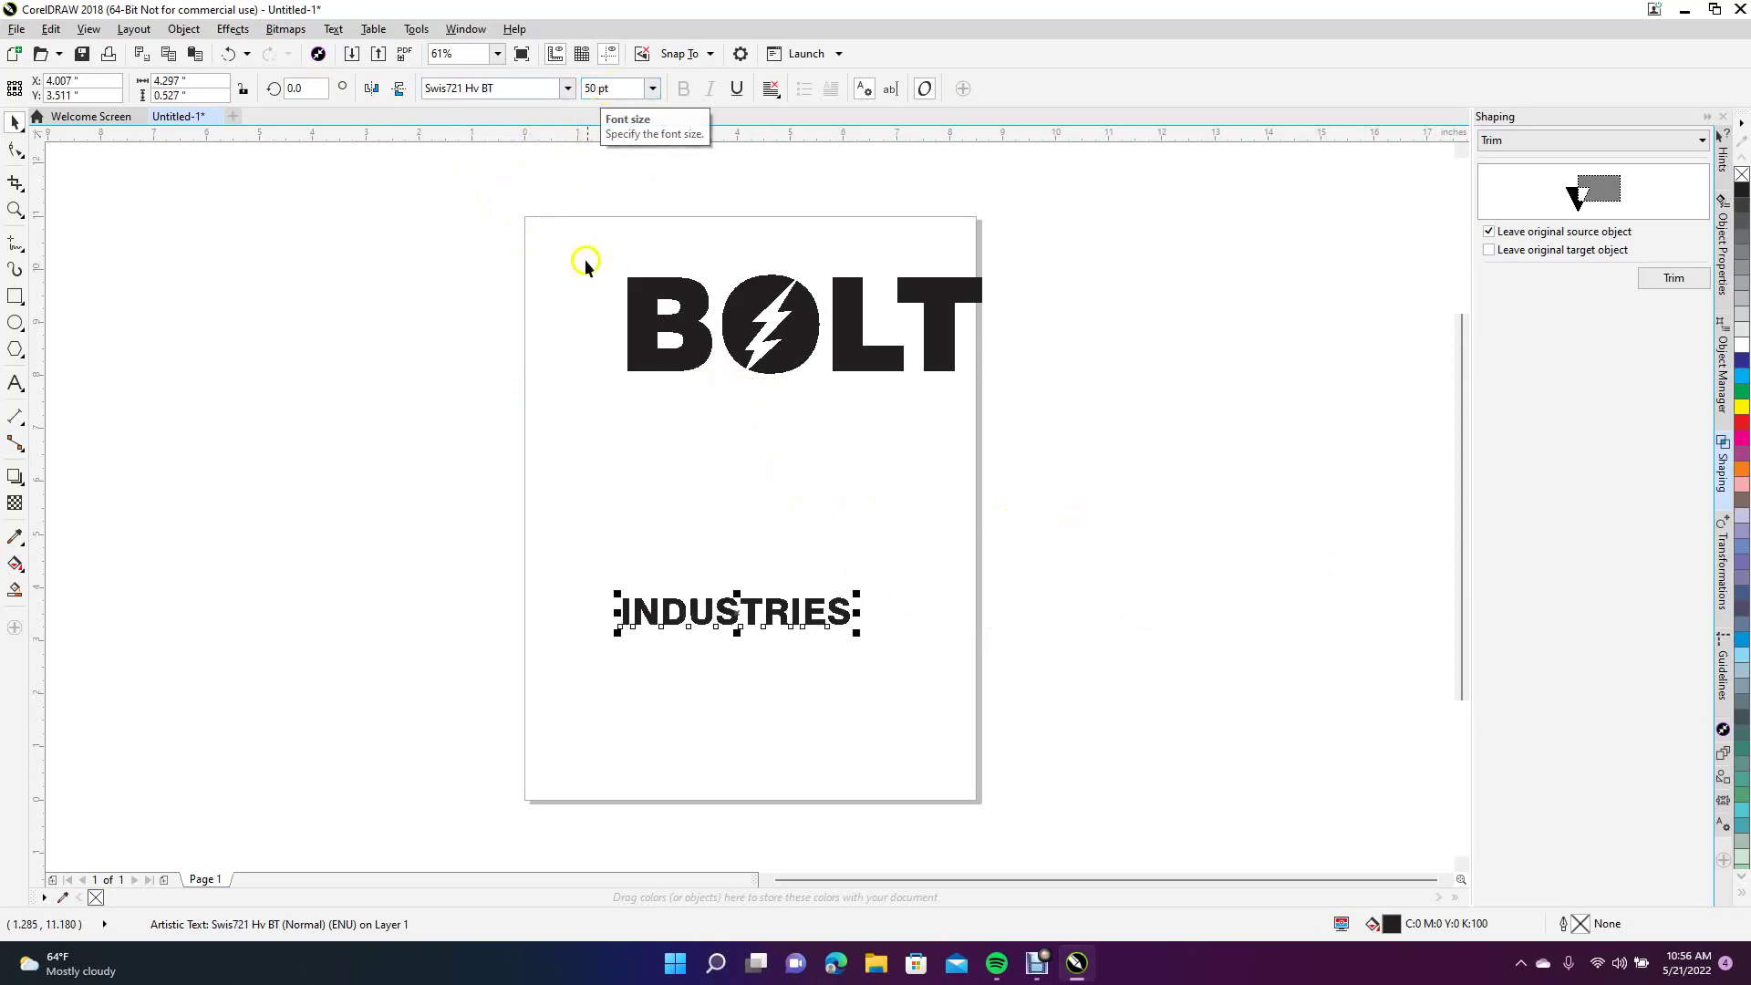
{"action": "left_click_drag", "start_coordinate": [693, 625], "coordinate": [701, 415]}
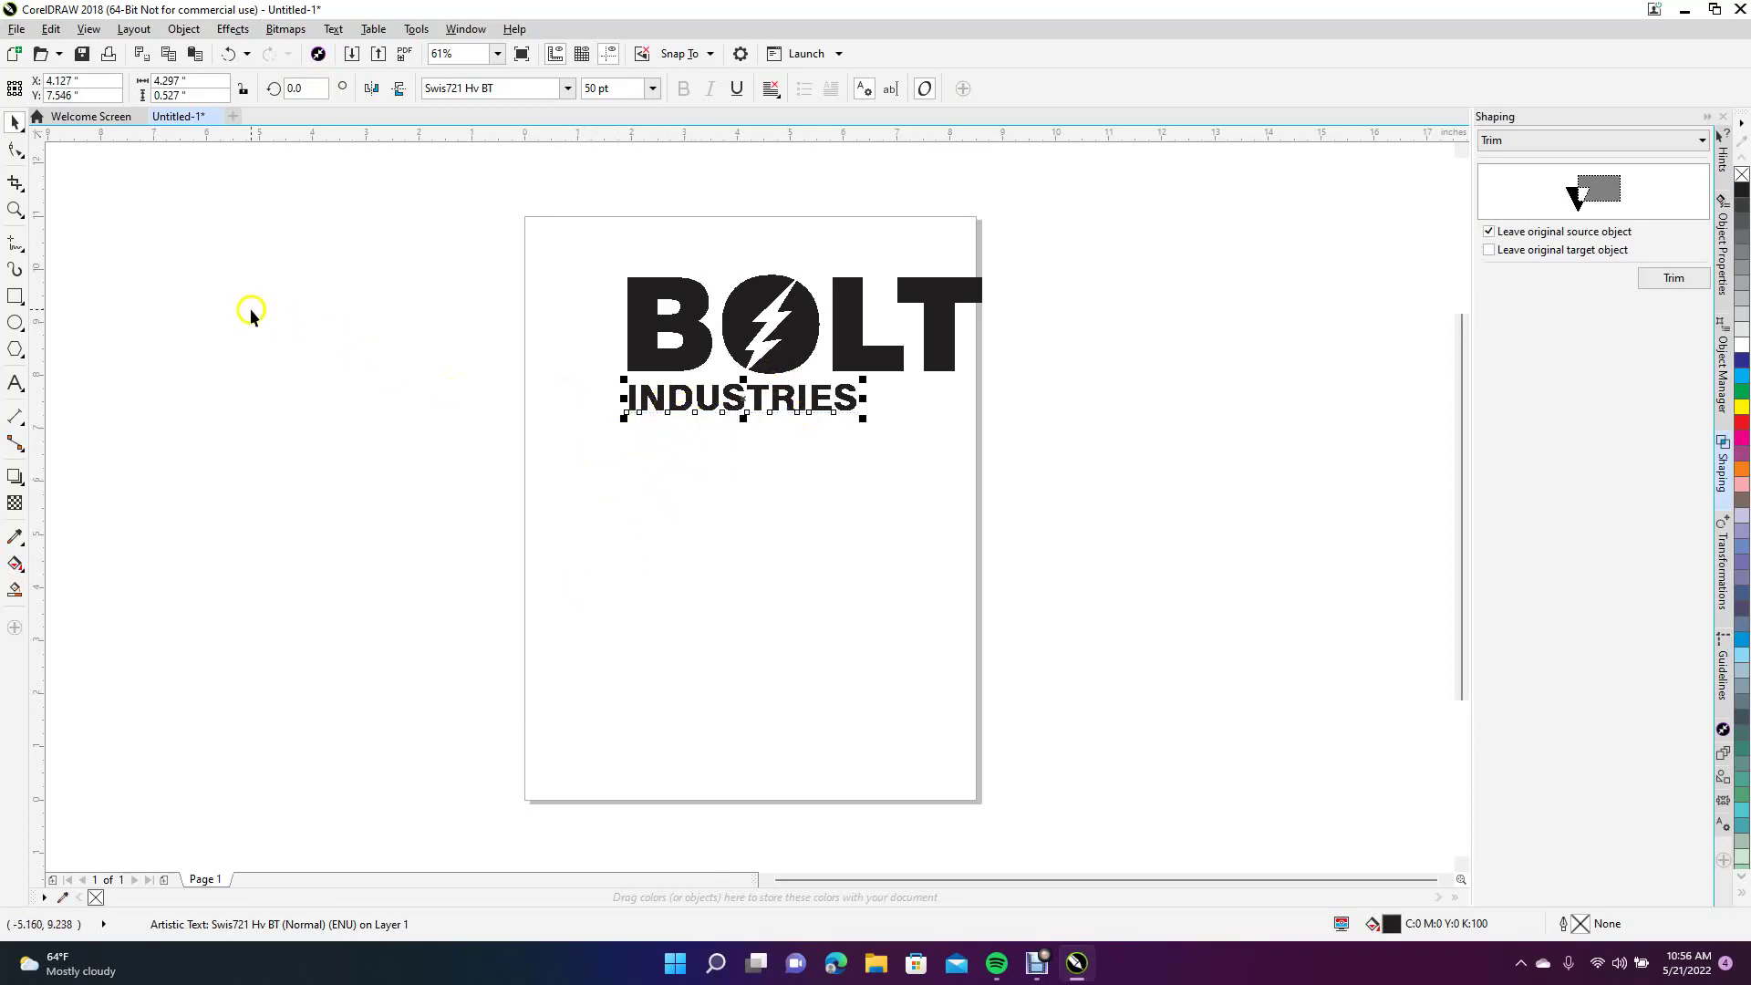
Step: Widen INDUSTRIES' letter spacing with the Shape tool so it stretches to BOLT's full width
{"action": "left_click", "coordinate": [14, 150]}
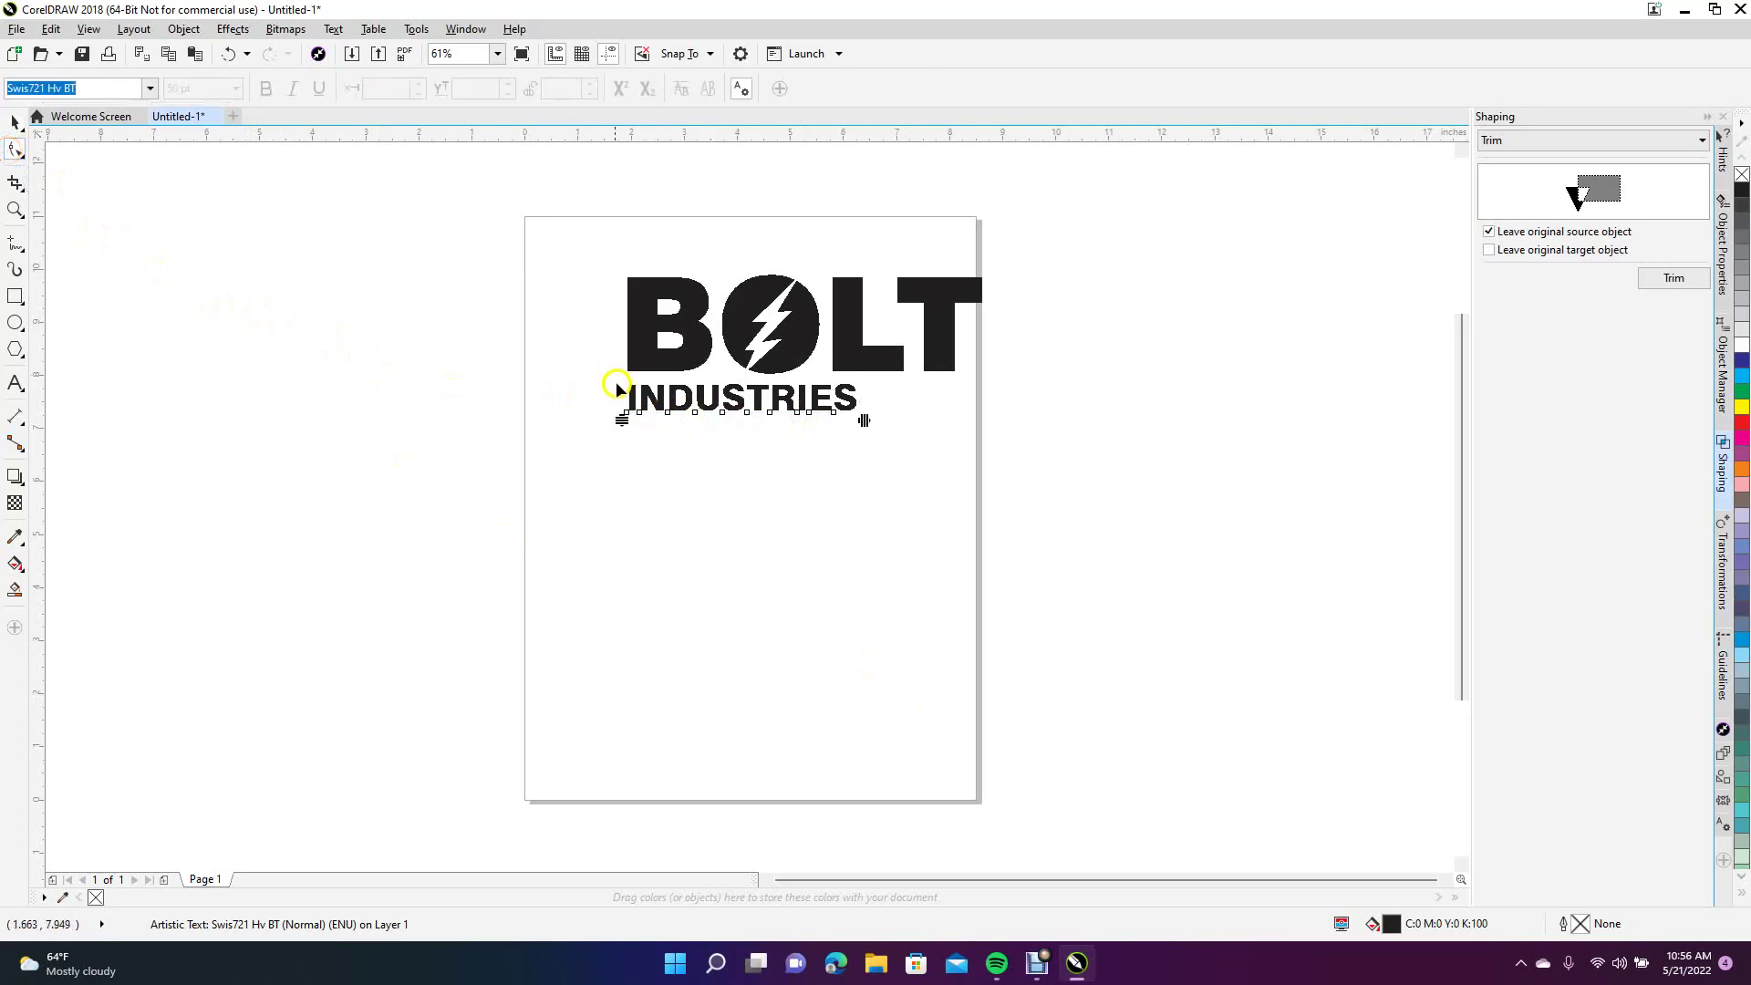
{"action": "left_click_drag", "start_coordinate": [863, 424], "coordinate": [985, 408]}
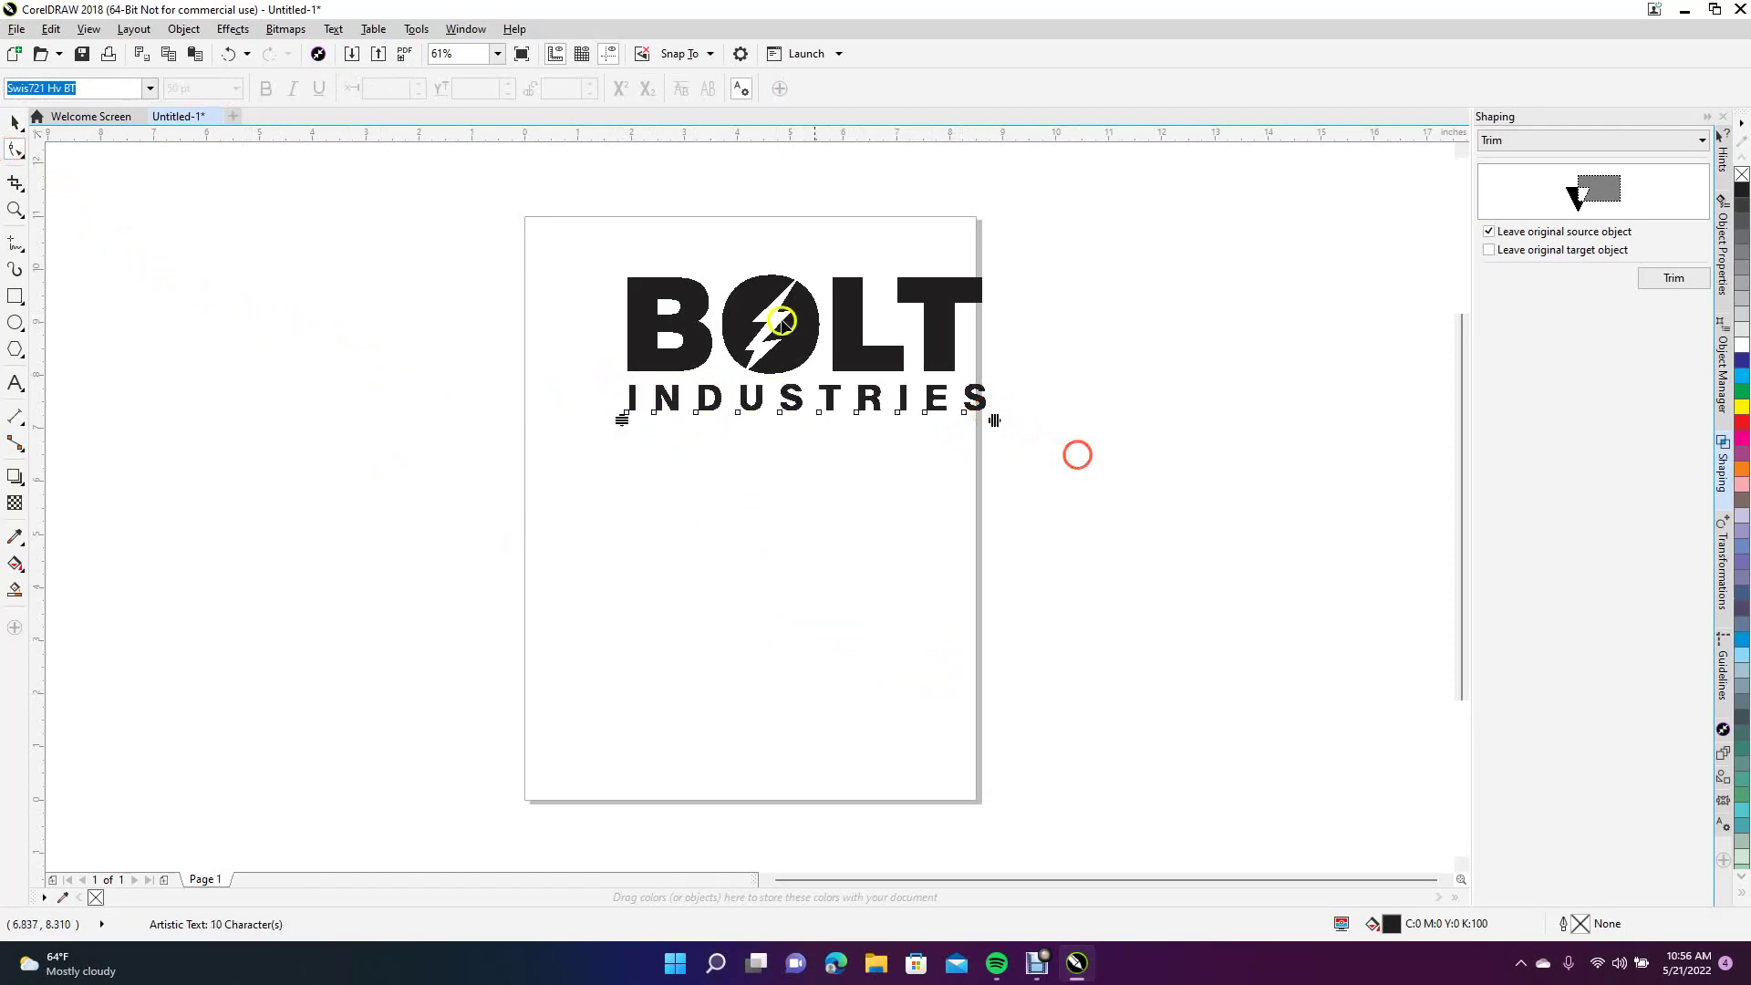
{"action": "left_click", "coordinate": [15, 120]}
{"action": "left_click", "coordinate": [230, 284]}
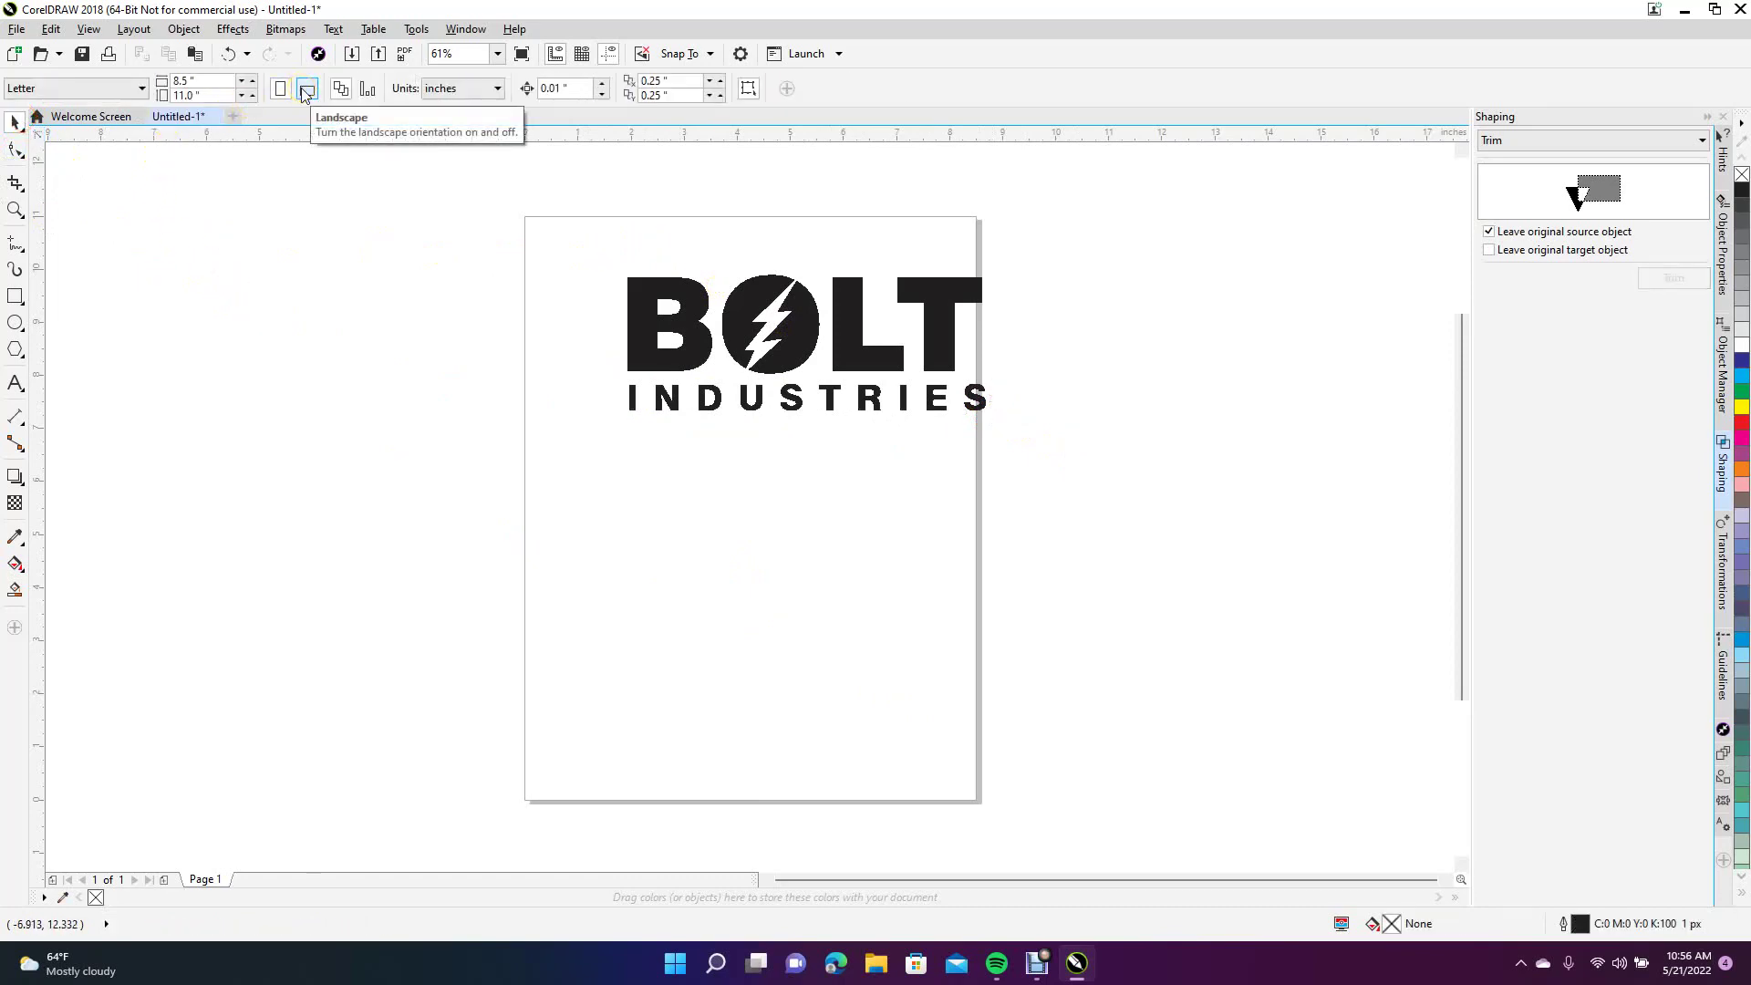
Step: Switch the page to landscape and move the whole BOLT INDUSTRIES logo to the page centre
{"action": "left_click", "coordinate": [306, 92]}
{"action": "left_click_drag", "start_coordinate": [534, 212], "coordinate": [1075, 545]}
{"action": "left_click_drag", "start_coordinate": [948, 363], "coordinate": [1003, 399]}
{"action": "left_click", "coordinate": [1188, 478]}
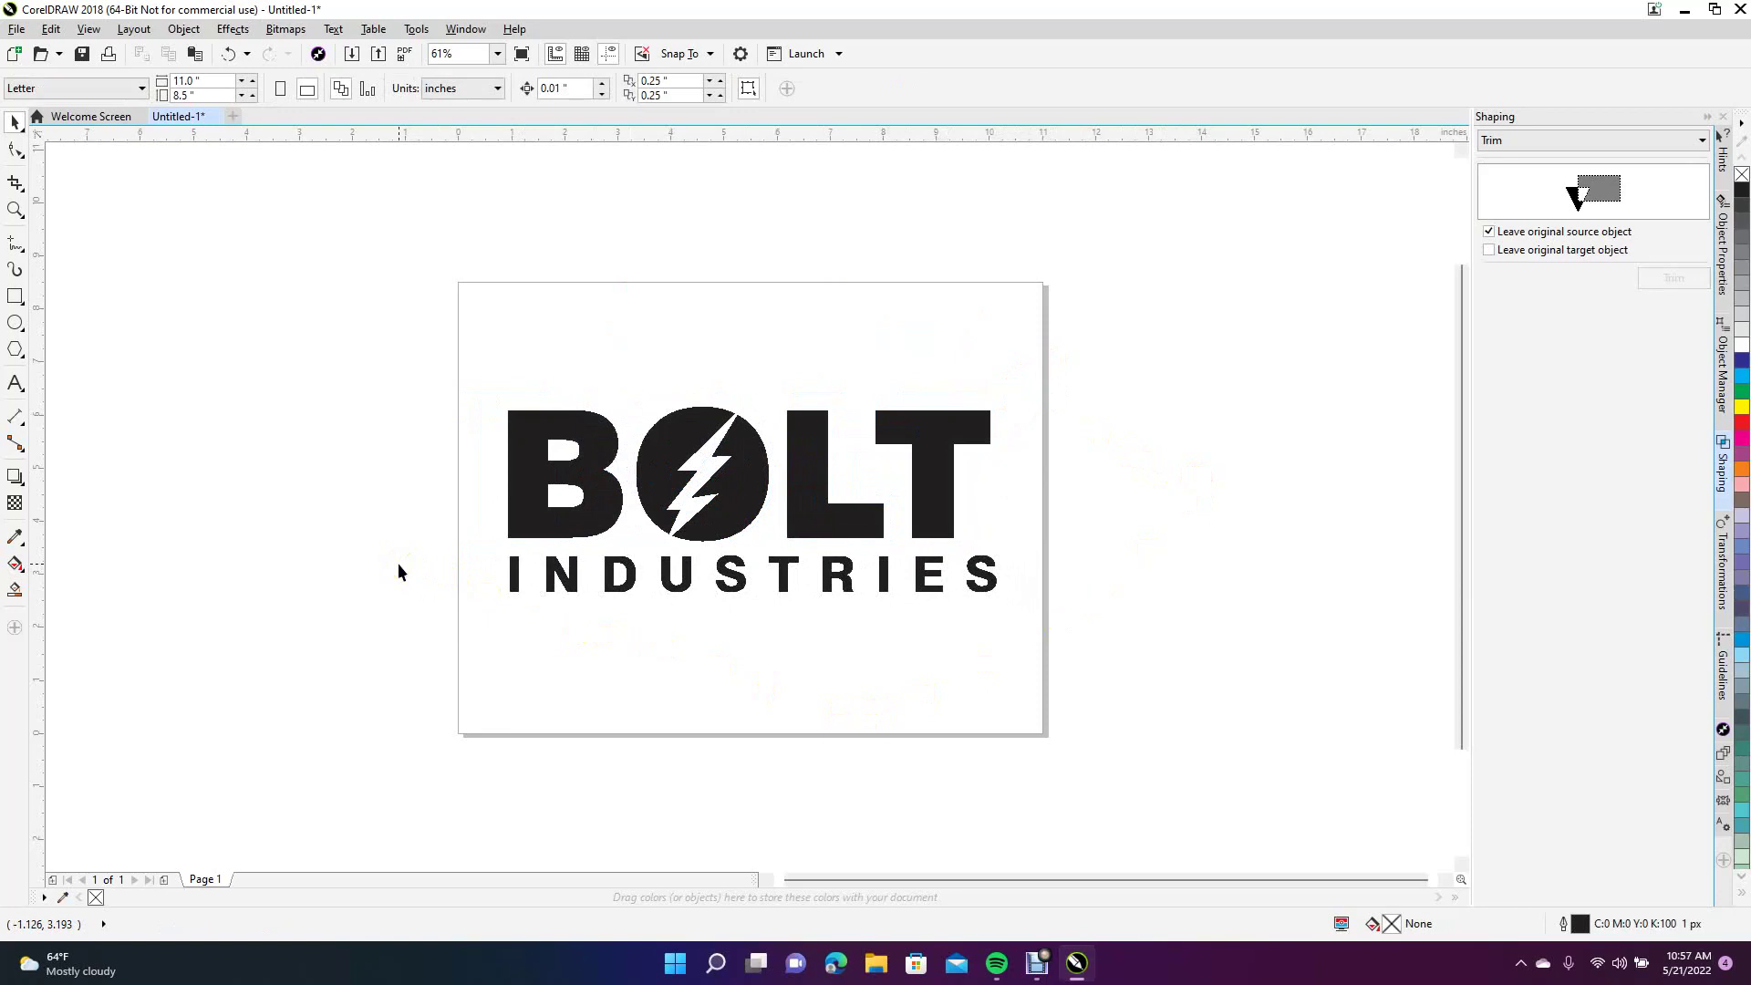
Step: Break the O circle and lightning bolt apart into separate shapes with Object > Break Curve Apart
{"action": "left_click", "coordinate": [666, 463]}
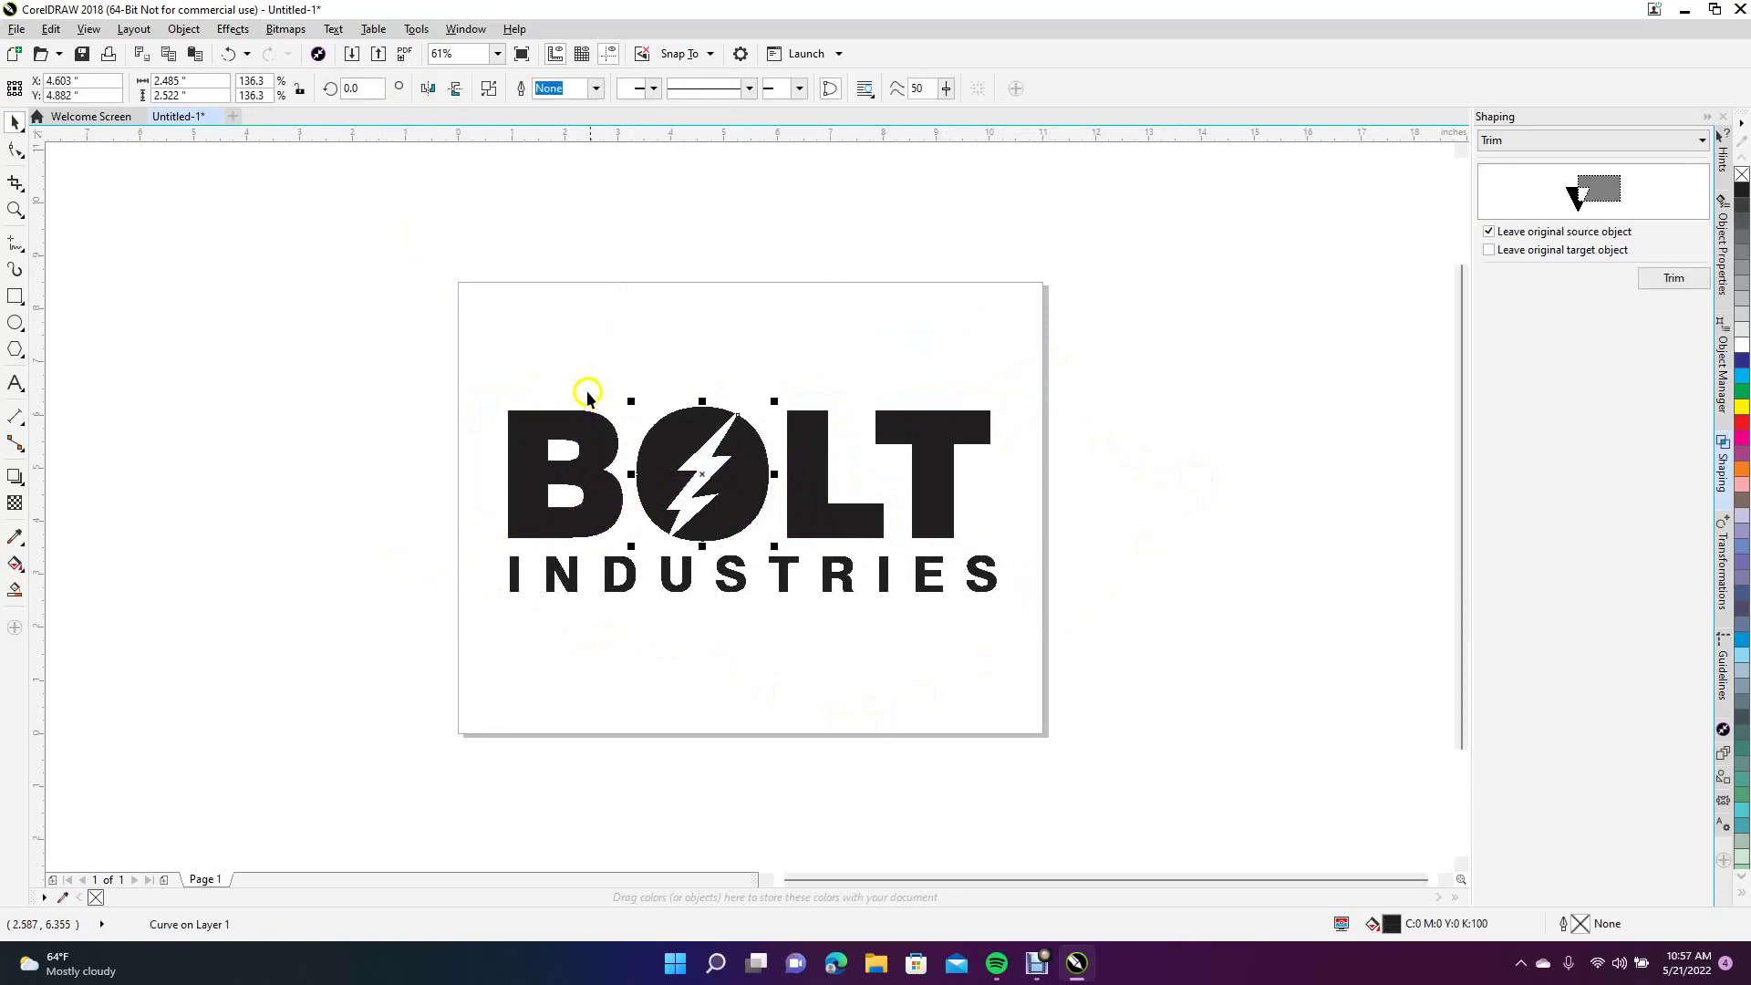
{"action": "left_click", "coordinate": [188, 30]}
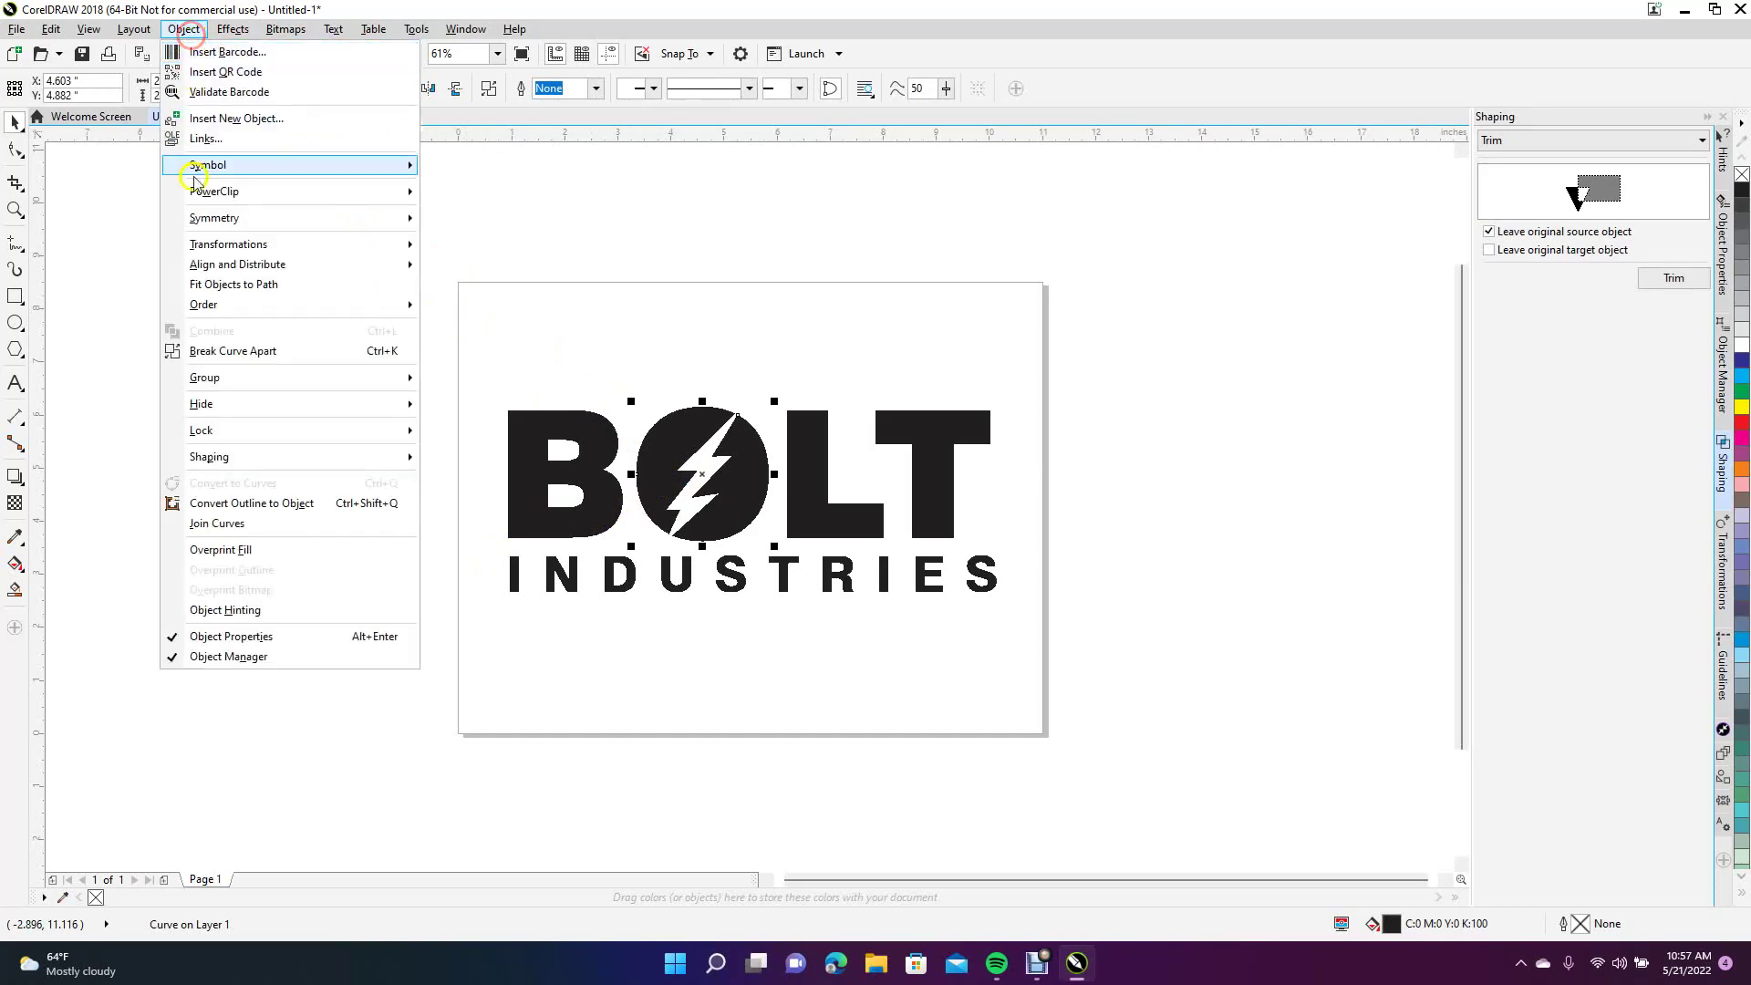
{"action": "left_click", "coordinate": [234, 350]}
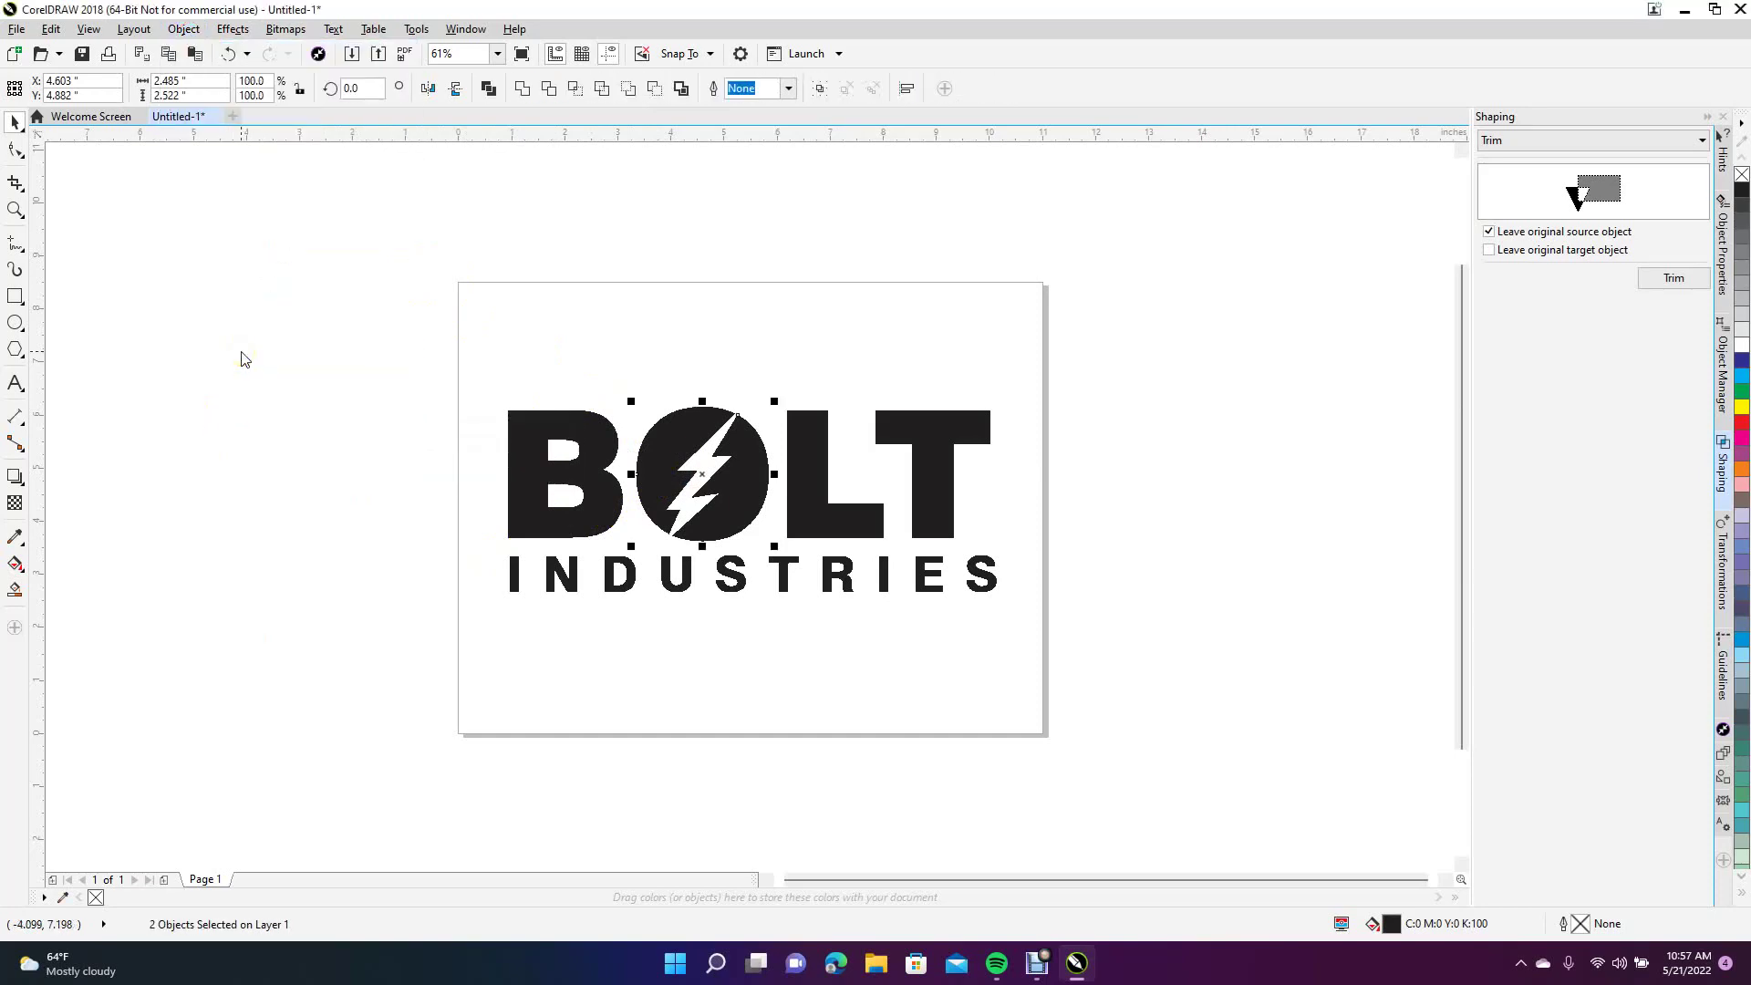
{"action": "left_click", "coordinate": [310, 443]}
Step: Fill the O circle light blue and add a vertical guide at BOLT's left edge
{"action": "left_click", "coordinate": [673, 444]}
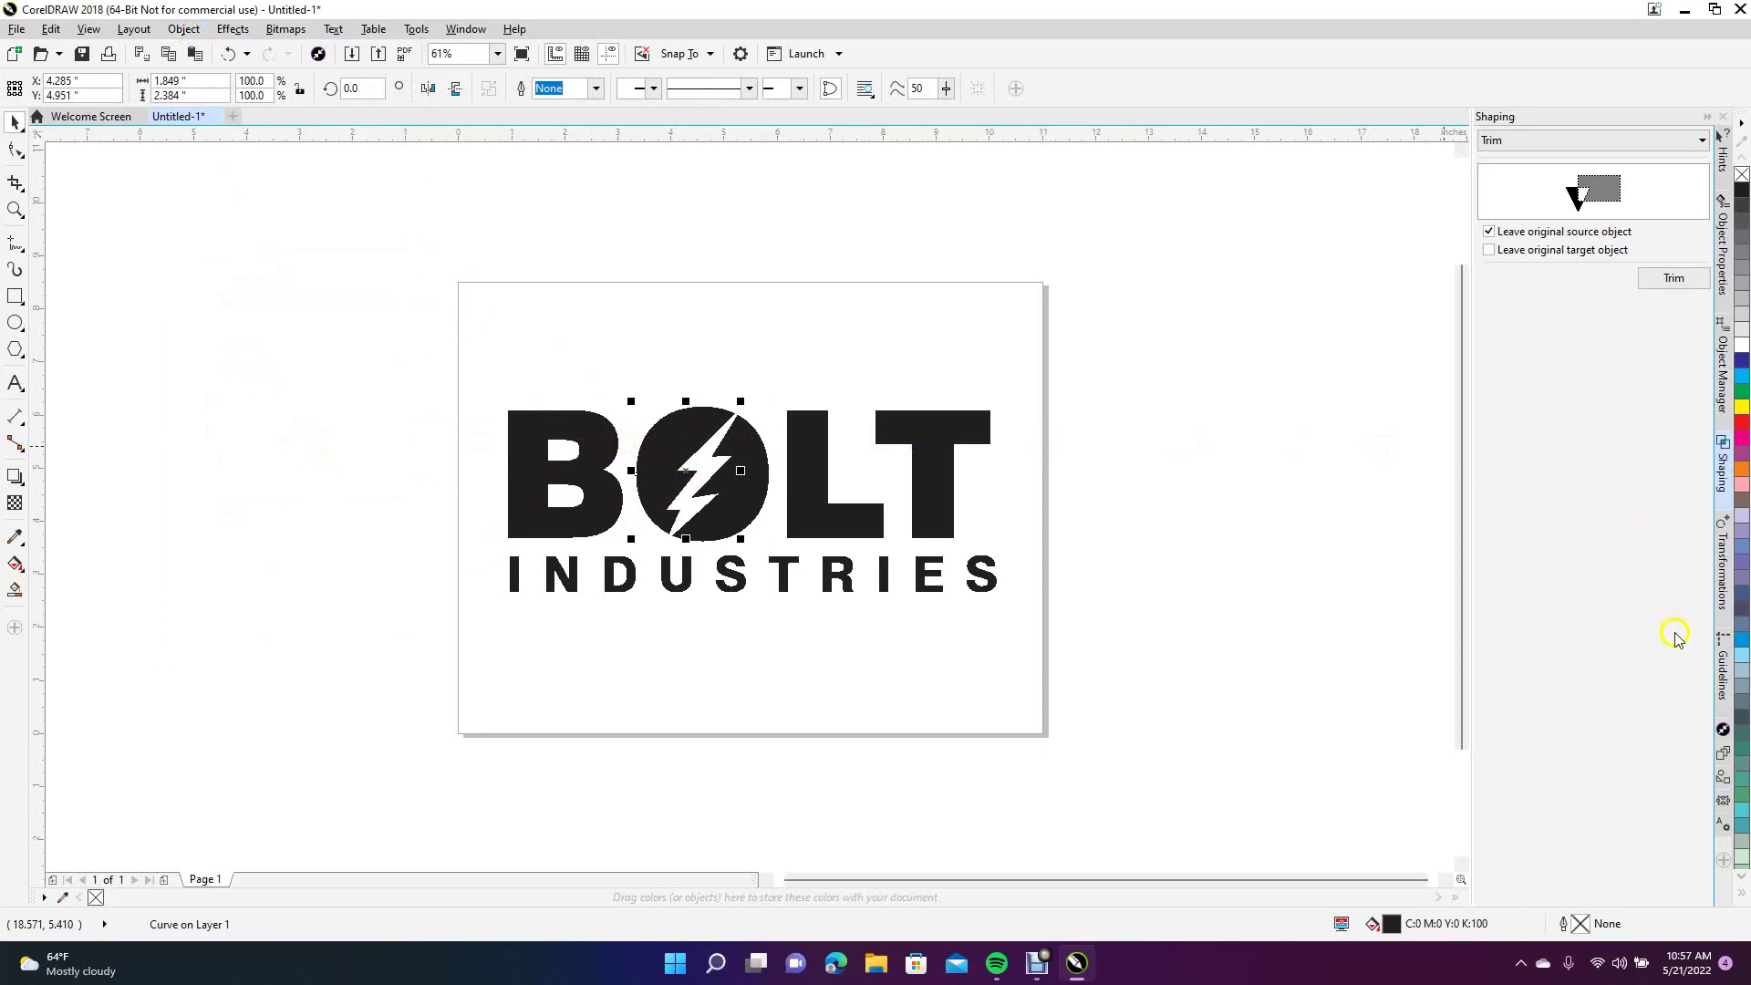
{"action": "left_click", "coordinate": [1742, 546]}
{"action": "left_click", "coordinate": [1322, 584]}
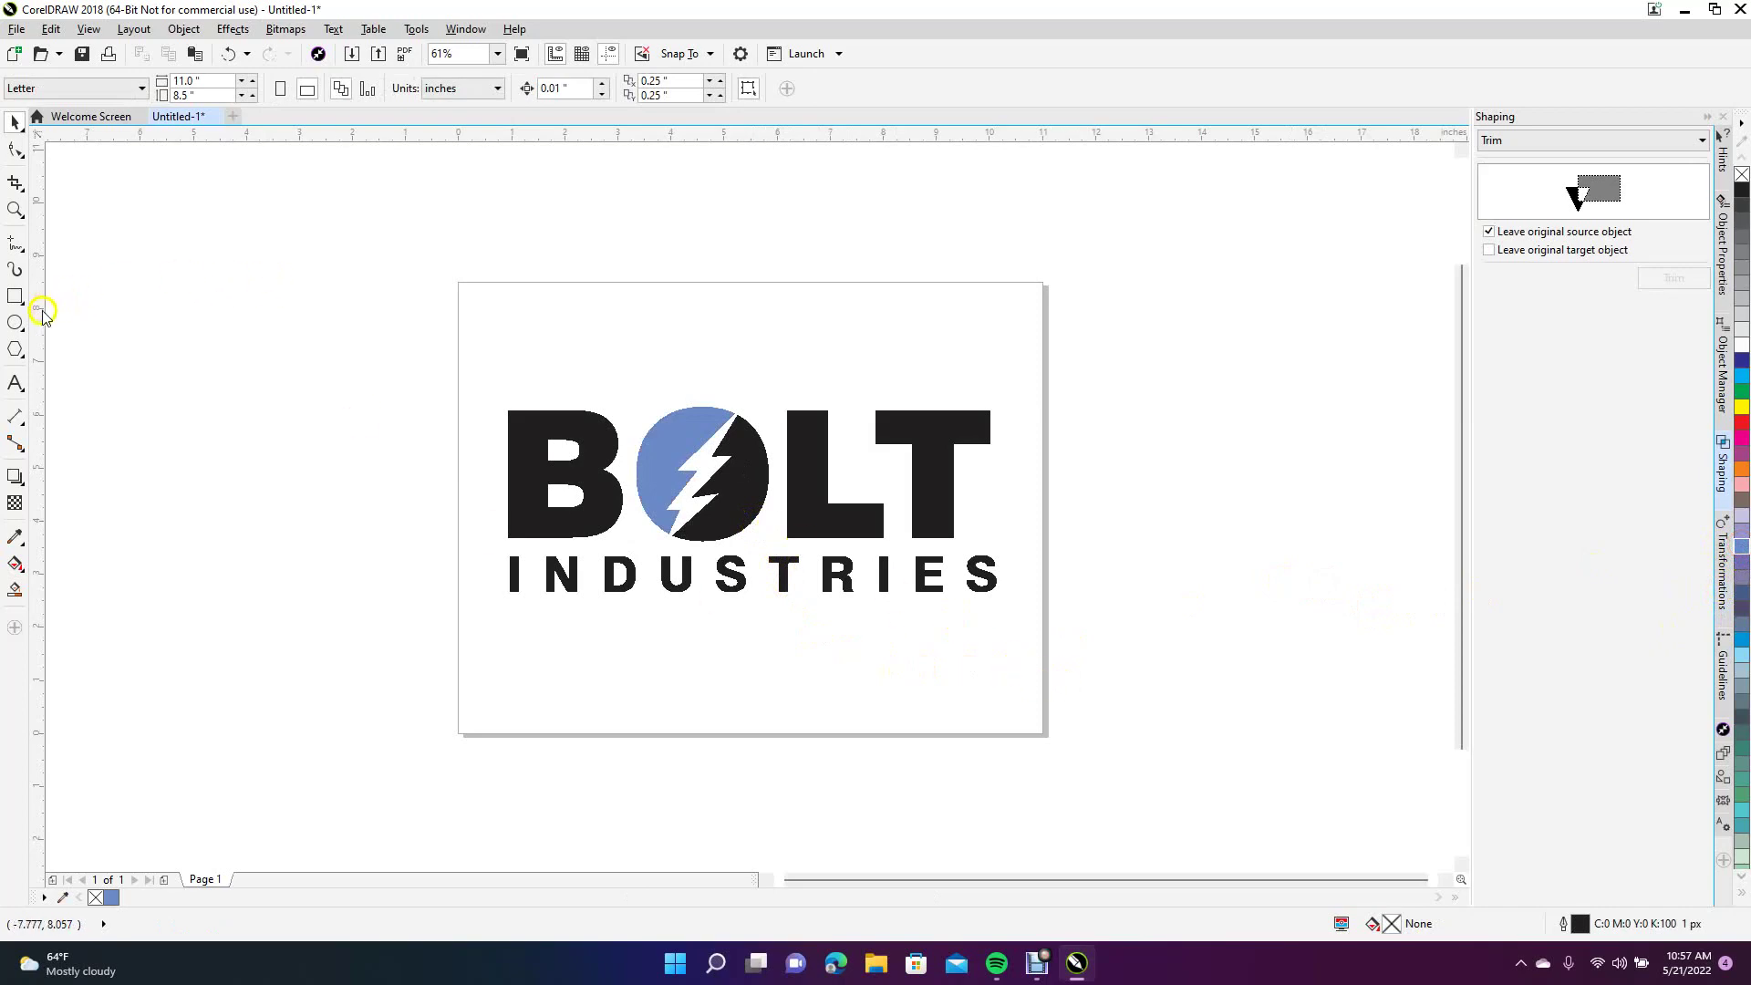
{"action": "left_click_drag", "start_coordinate": [43, 313], "coordinate": [508, 473]}
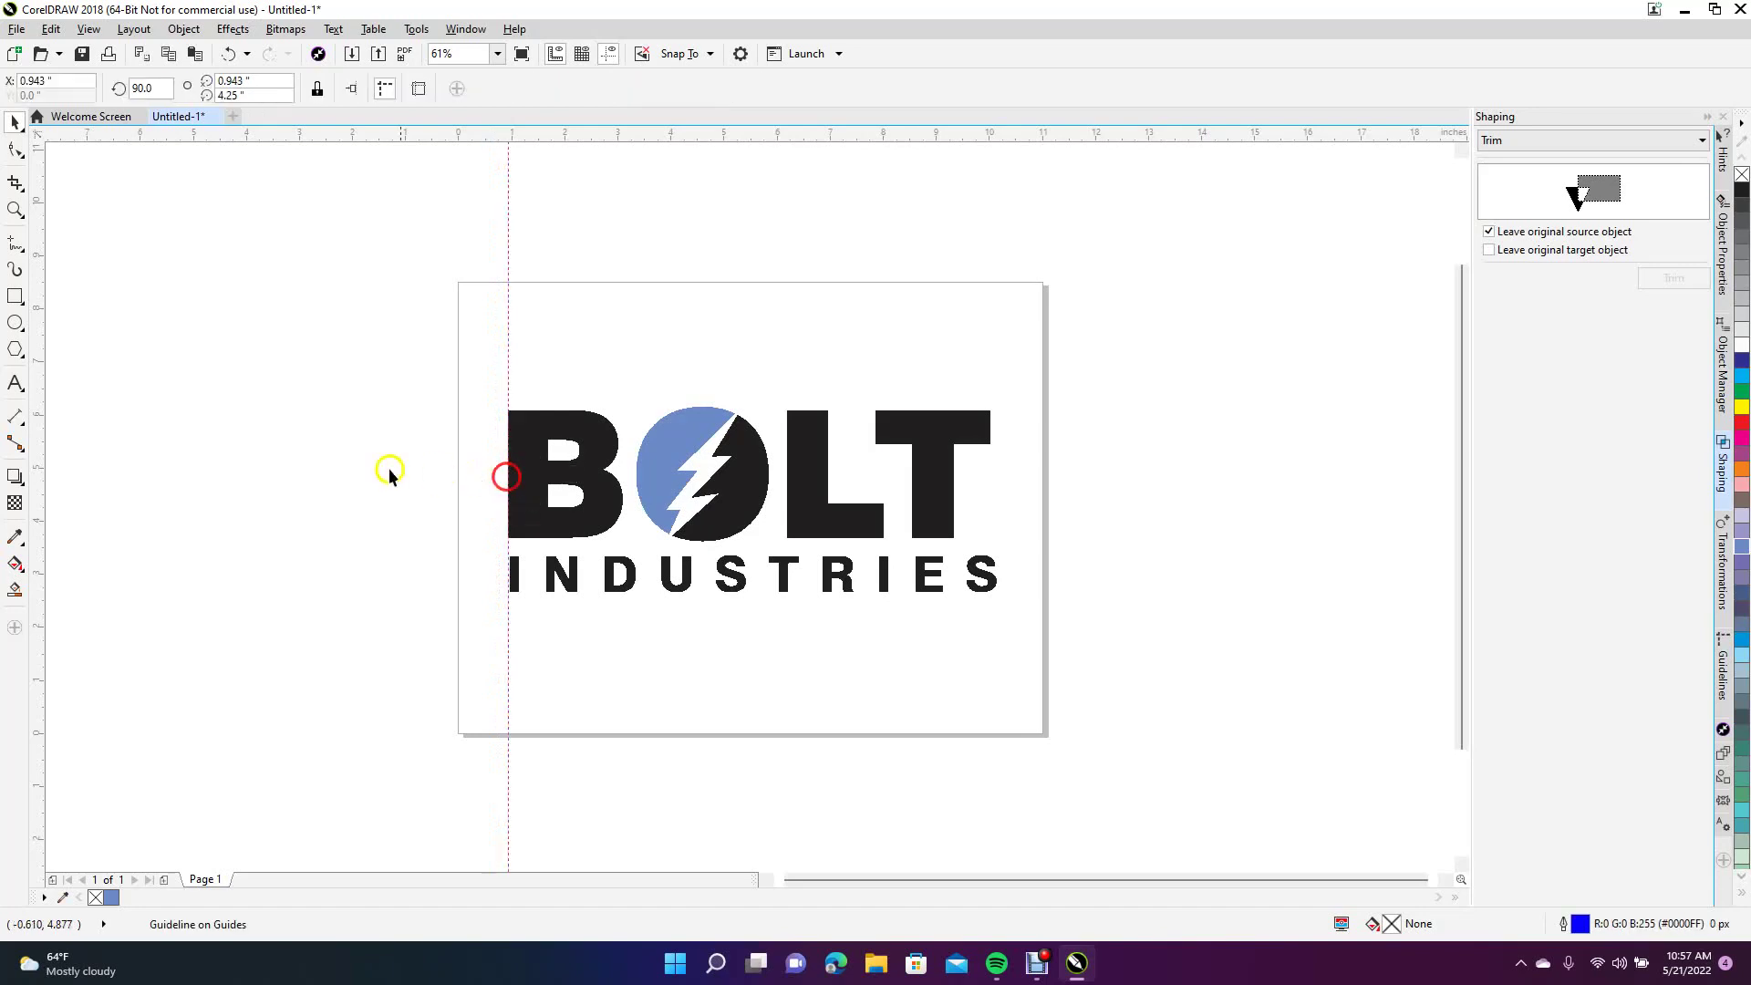
Step: Add a guide at the T's right edge and scale INDUSTRIES to end there
{"action": "left_click_drag", "start_coordinate": [36, 390], "coordinate": [989, 436]}
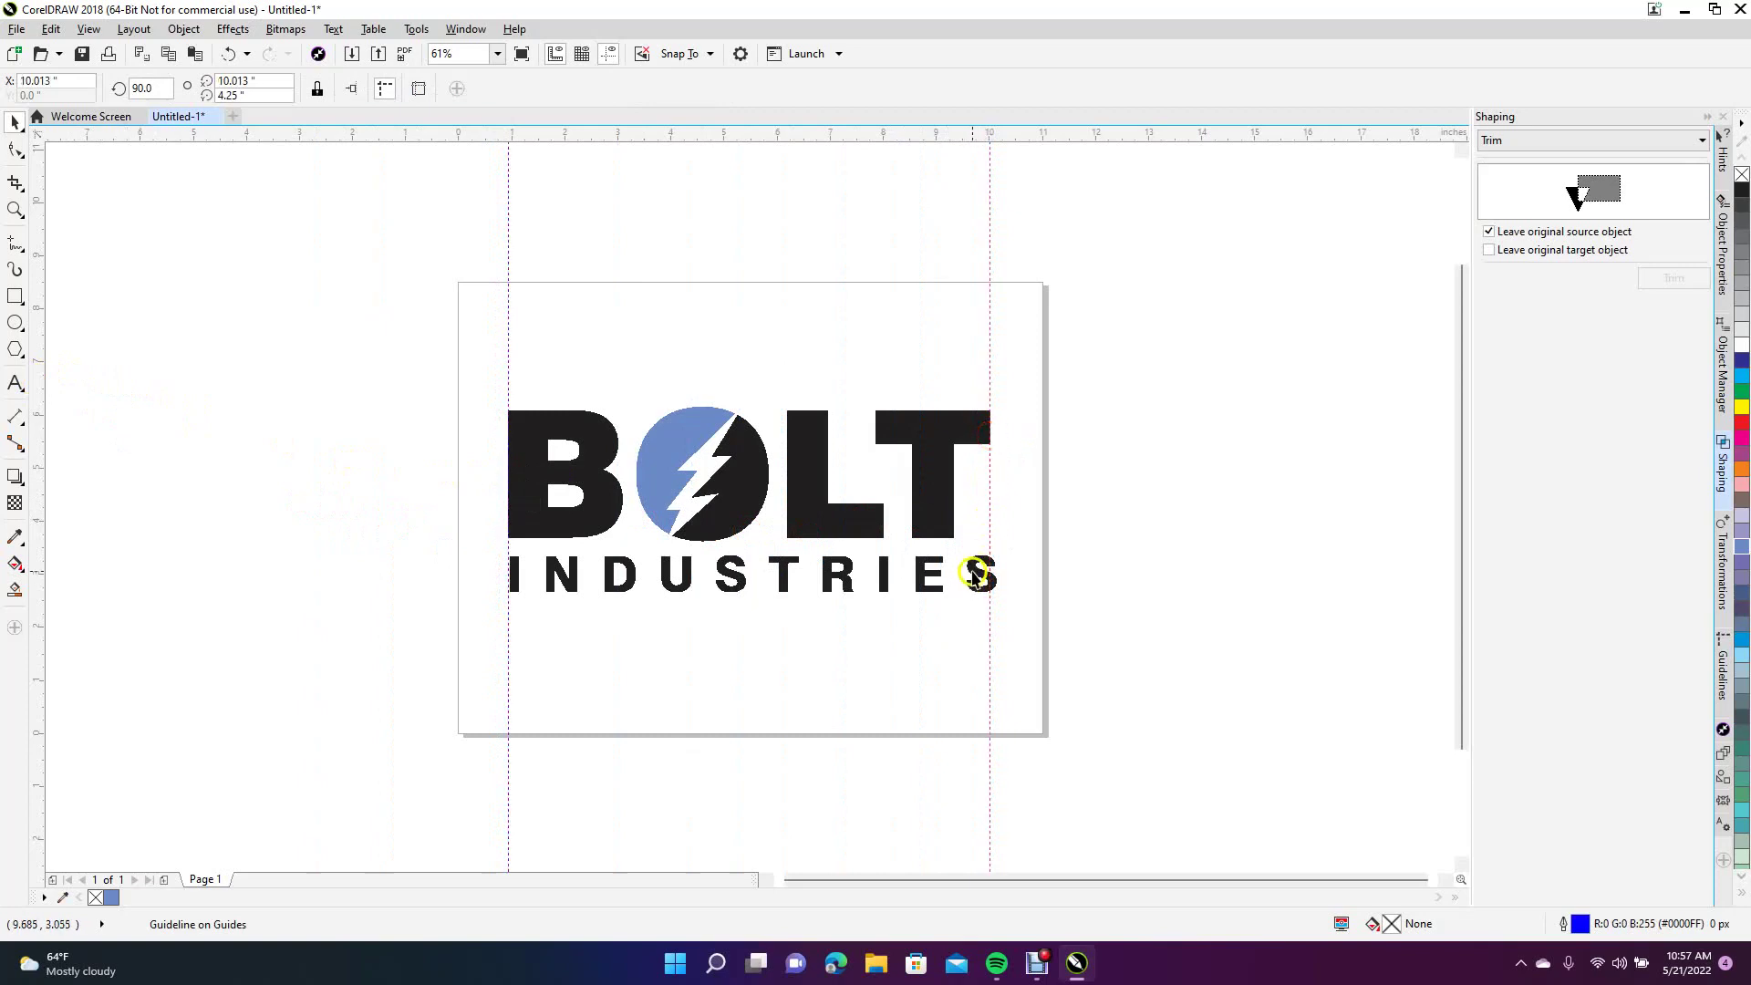
{"action": "left_click", "coordinate": [984, 573]}
{"action": "left_click_drag", "start_coordinate": [1003, 575], "coordinate": [999, 577]}
{"action": "left_click", "coordinate": [1033, 613]}
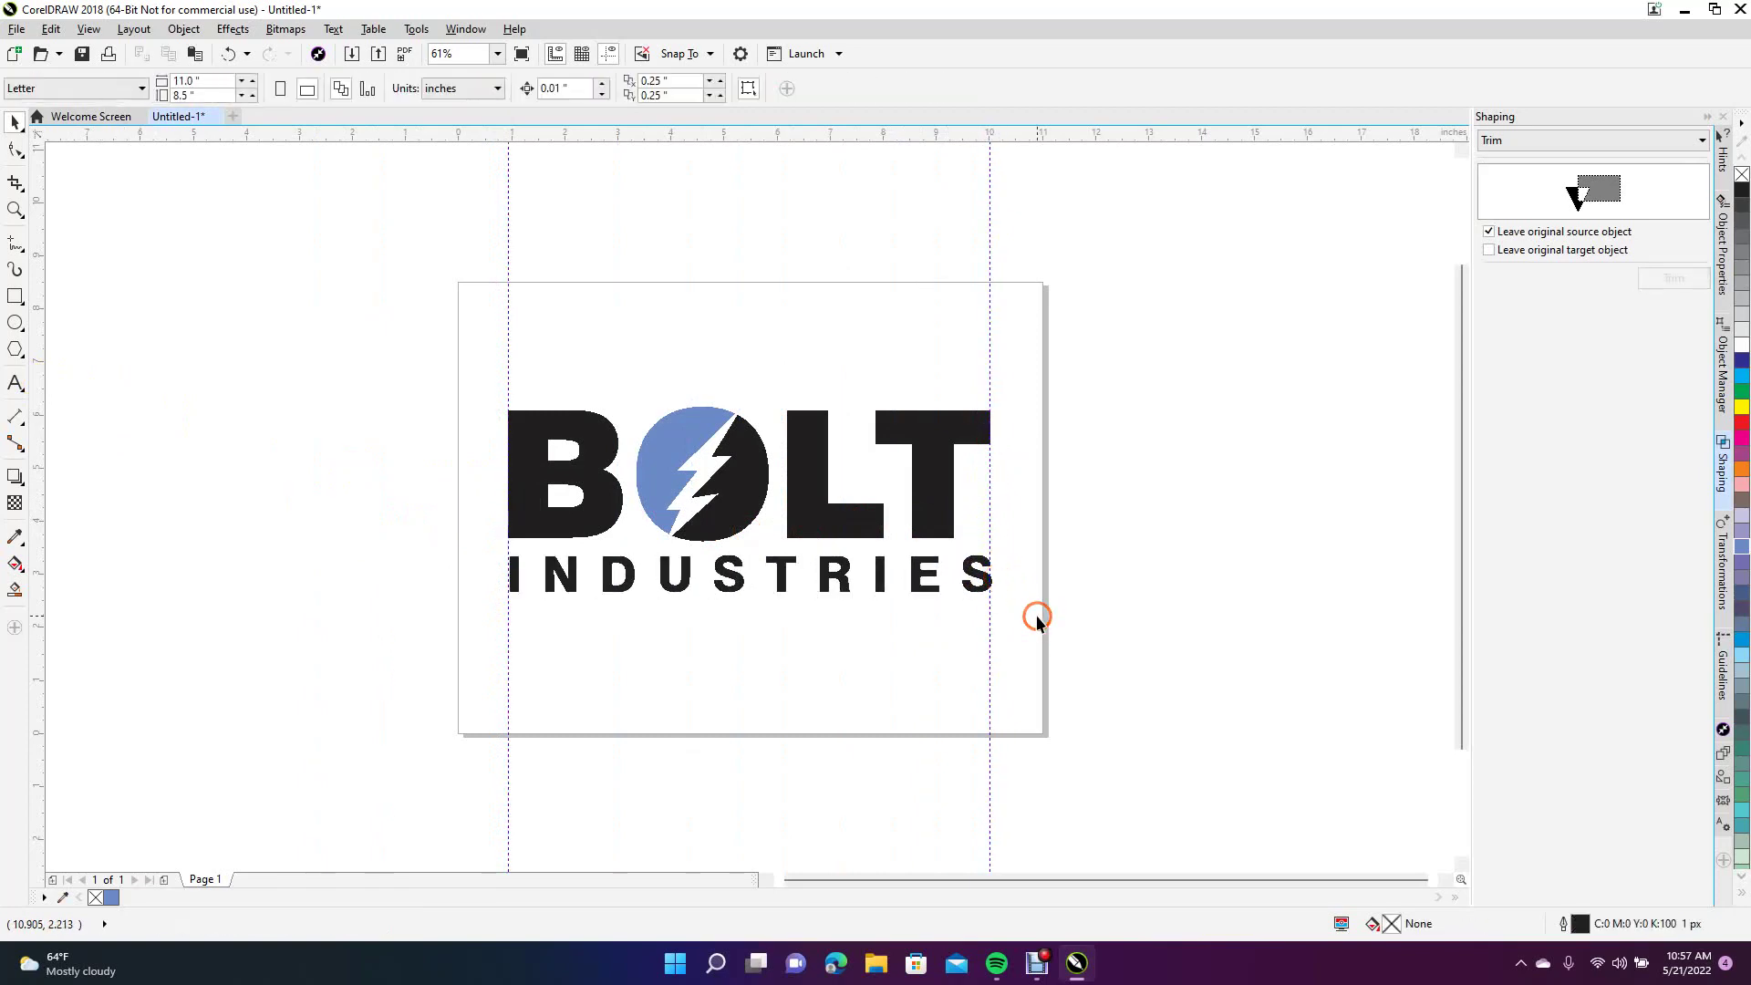
Step: Delete both the right-hand and left-hand vertical guidelines
{"action": "left_click", "coordinate": [1022, 340]}
{"action": "left_click", "coordinate": [990, 339]}
{"action": "key", "text": "Delete"}
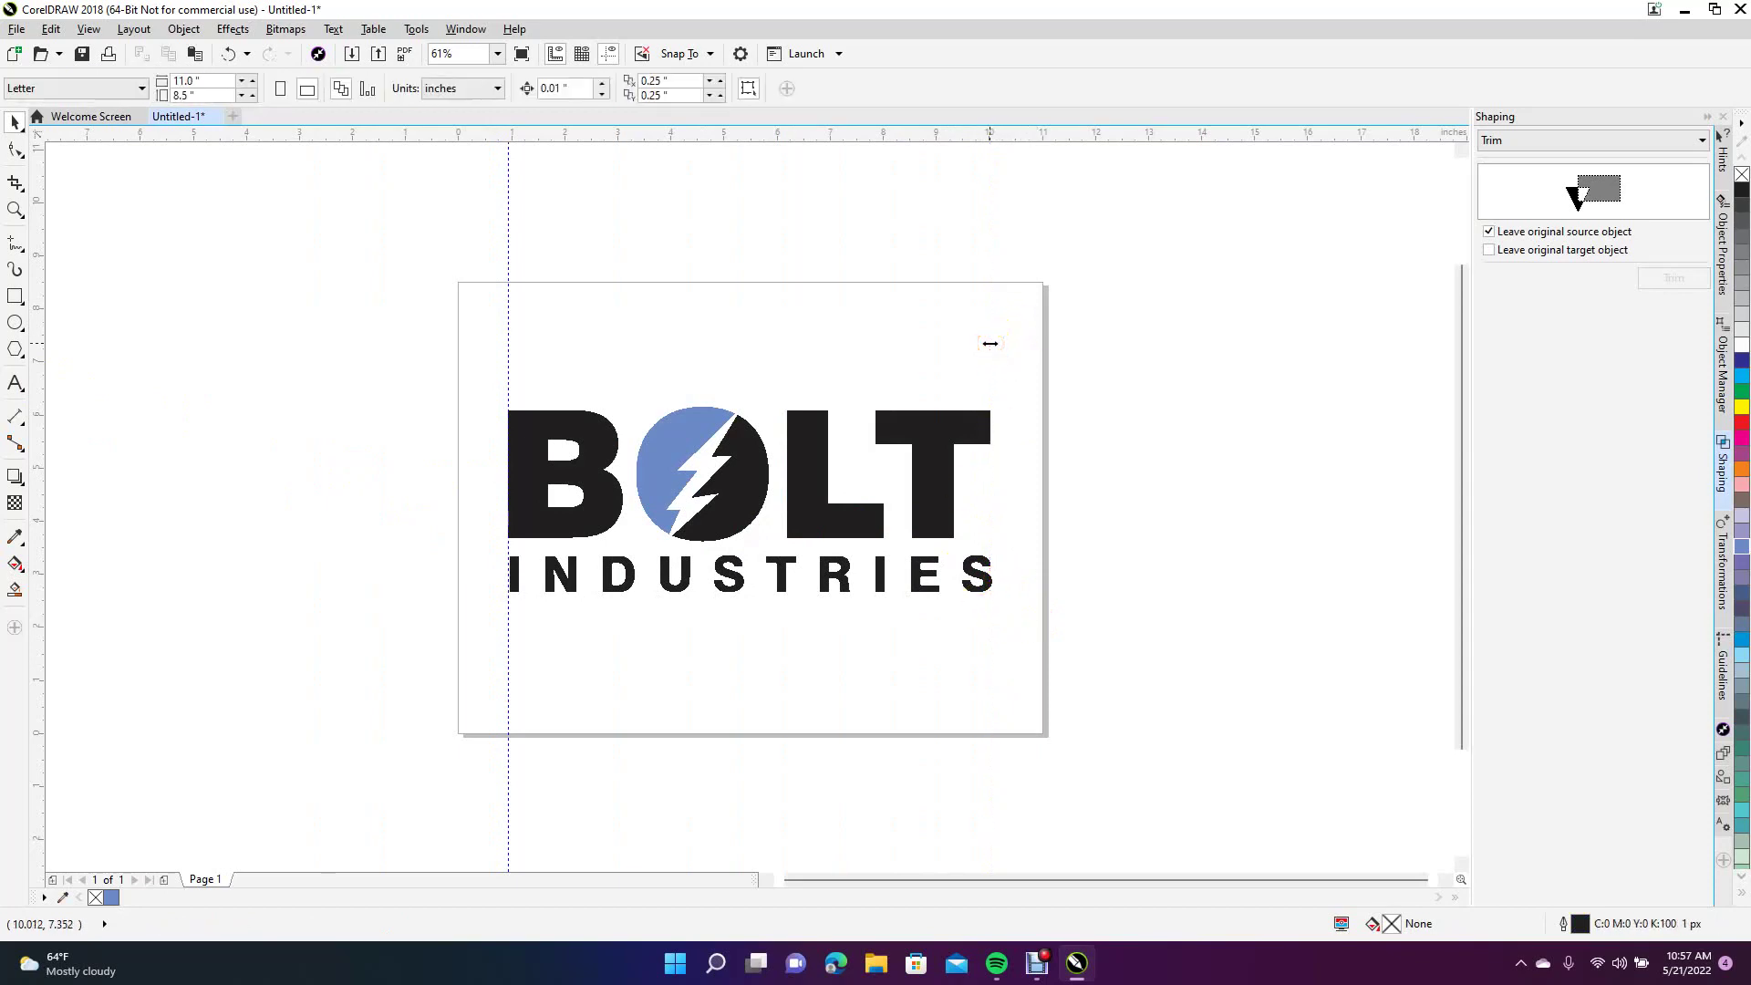
{"action": "left_click", "coordinate": [508, 325]}
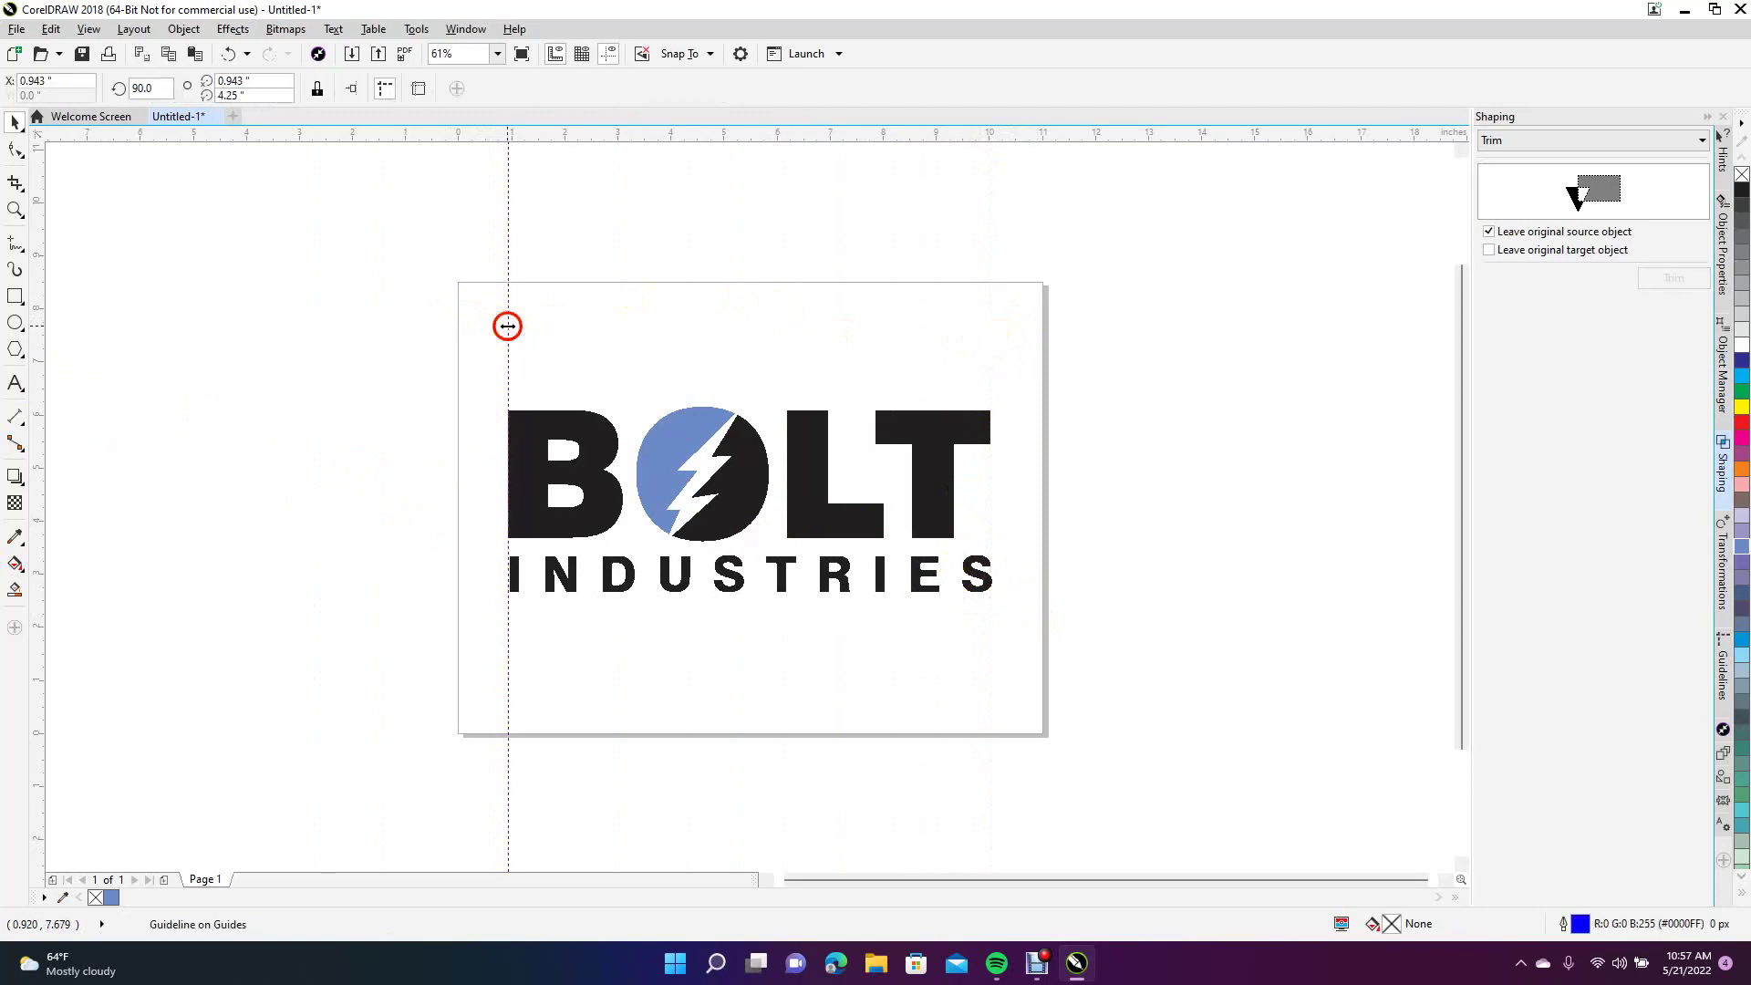
{"action": "key", "text": "Delete"}
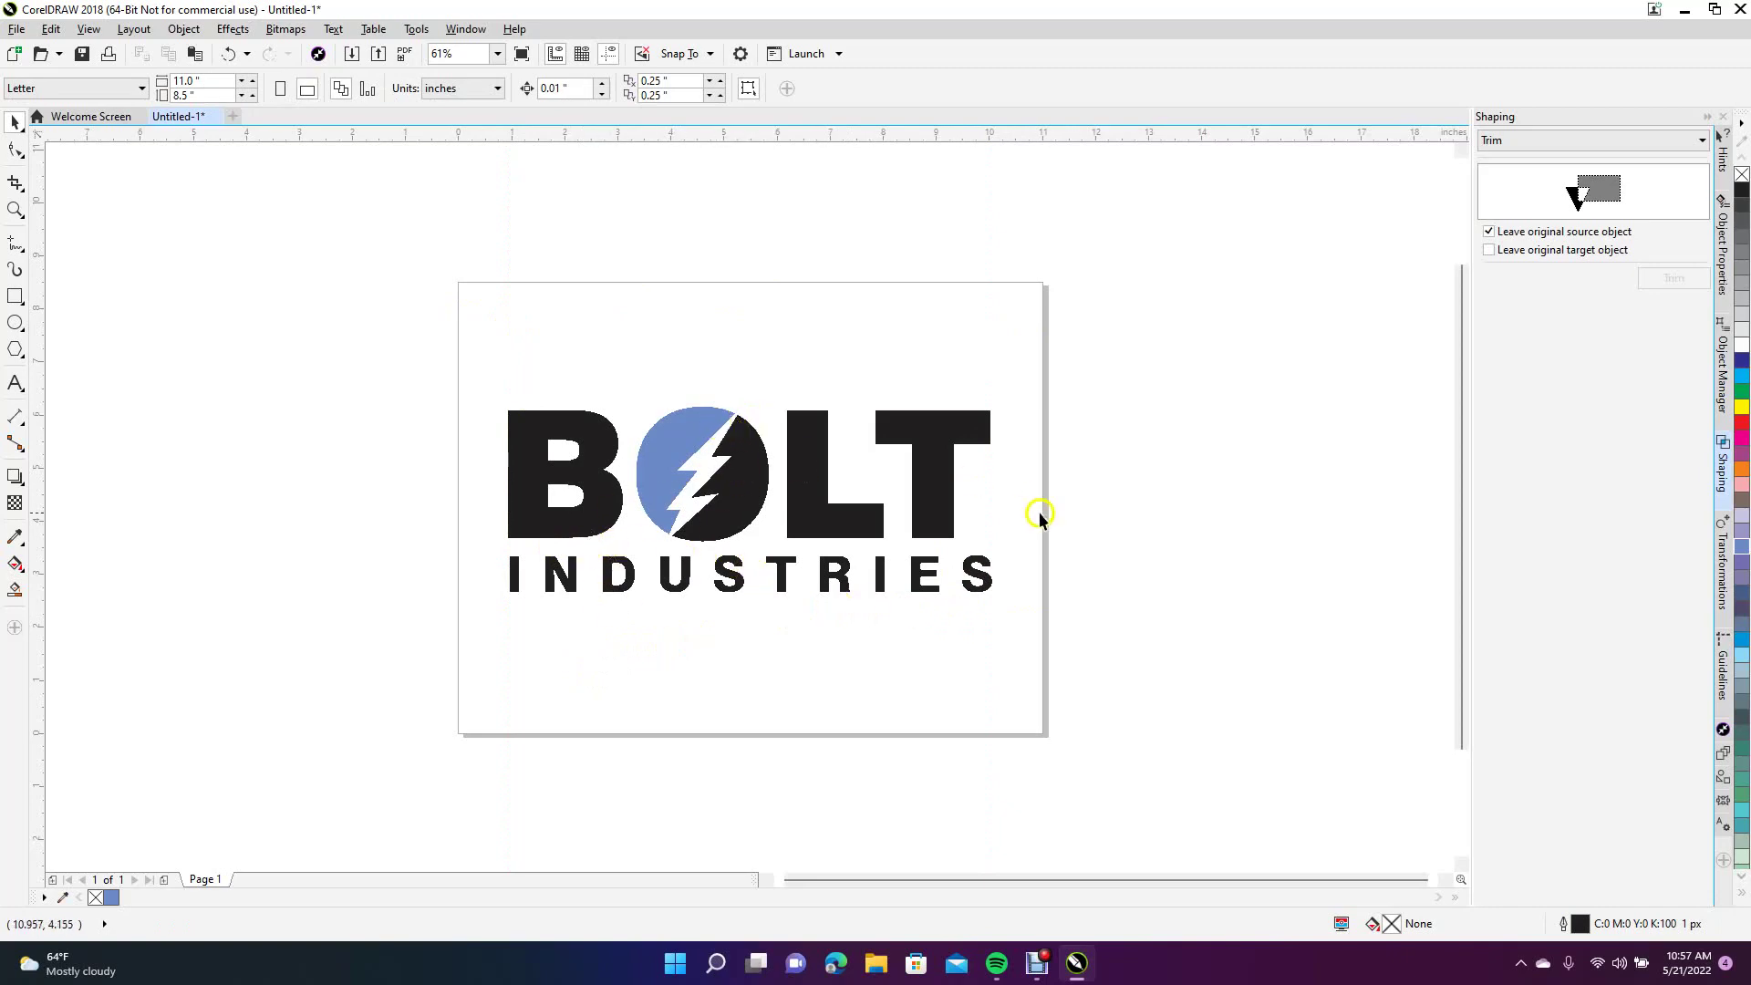
Step: Fill INDUSTRIES with the blue-grey C60 M40 Y0 K40 palette swatch
{"action": "left_click", "coordinate": [776, 600]}
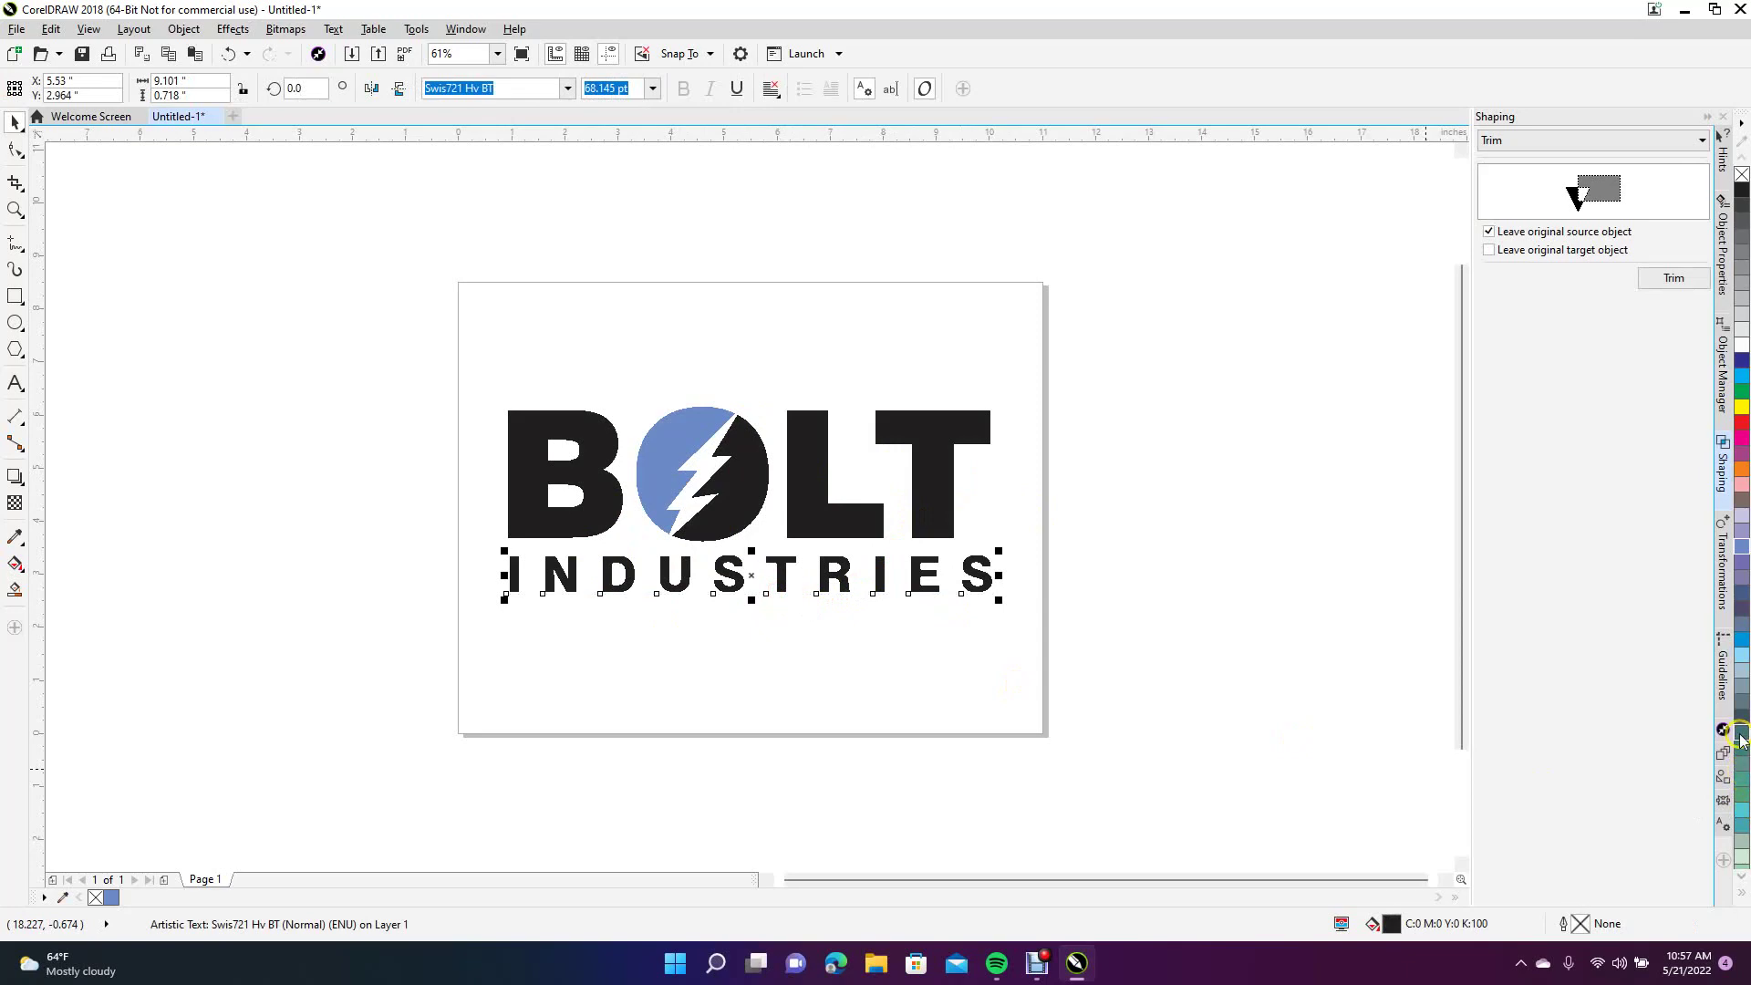
{"action": "left_click", "coordinate": [1739, 596]}
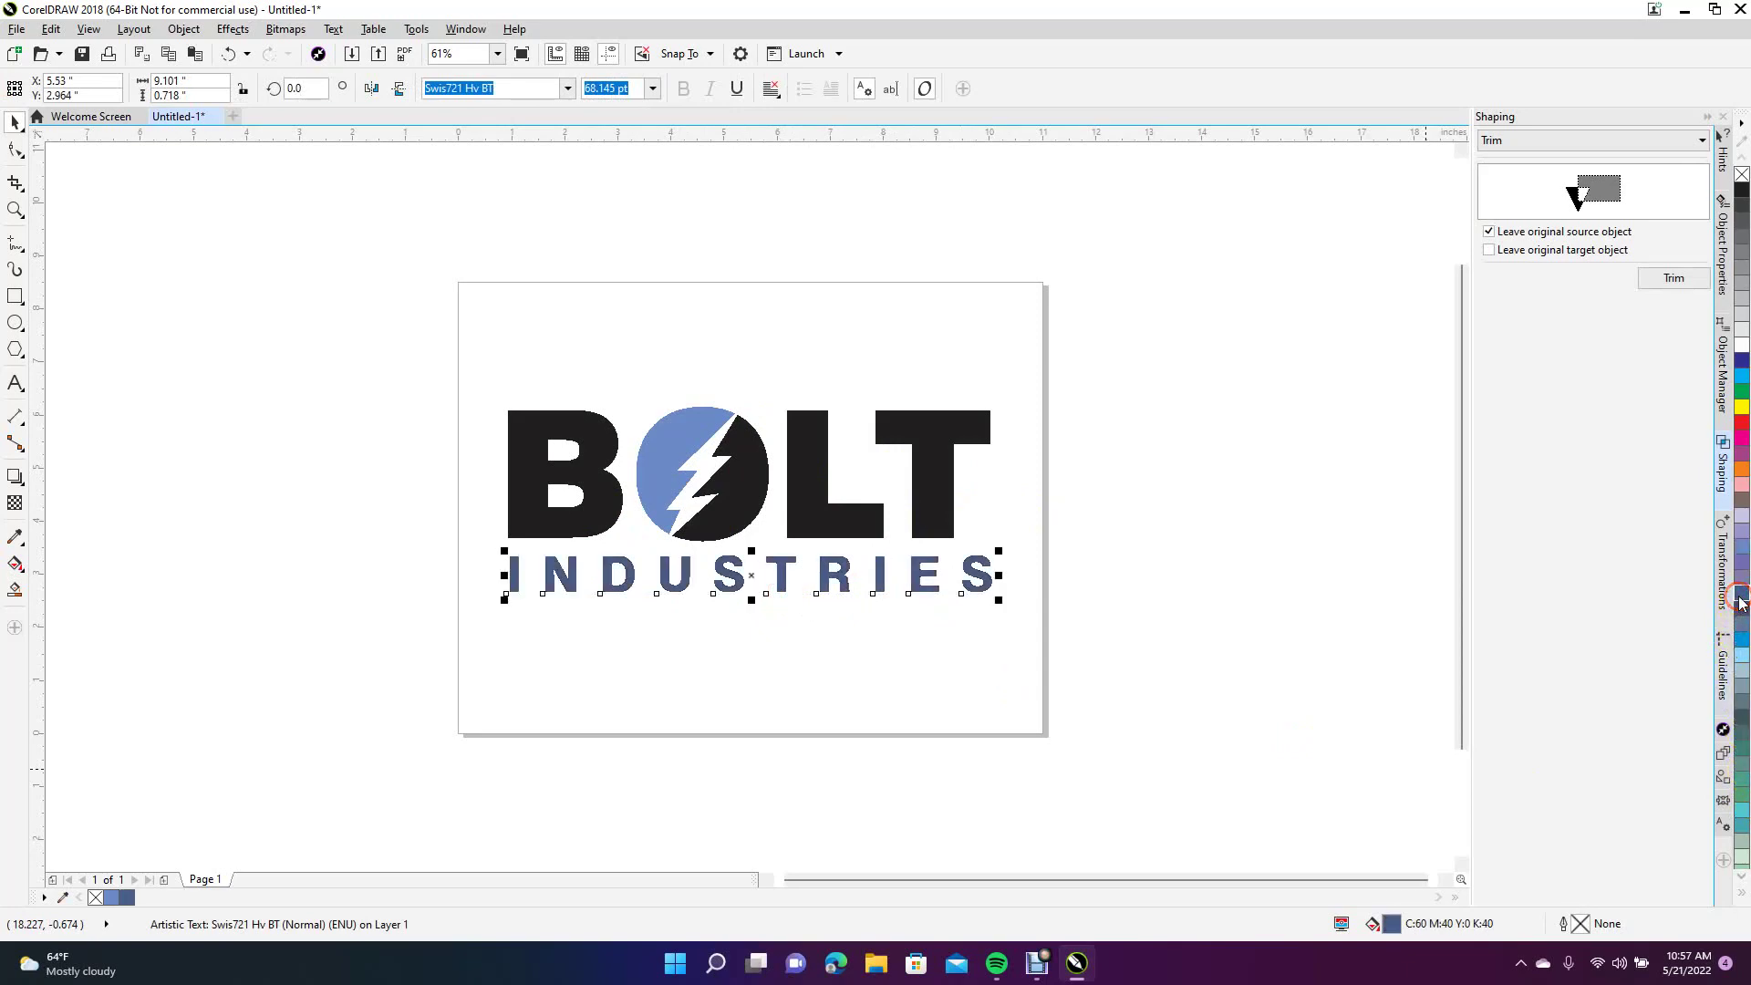
{"action": "left_click", "coordinate": [1286, 661]}
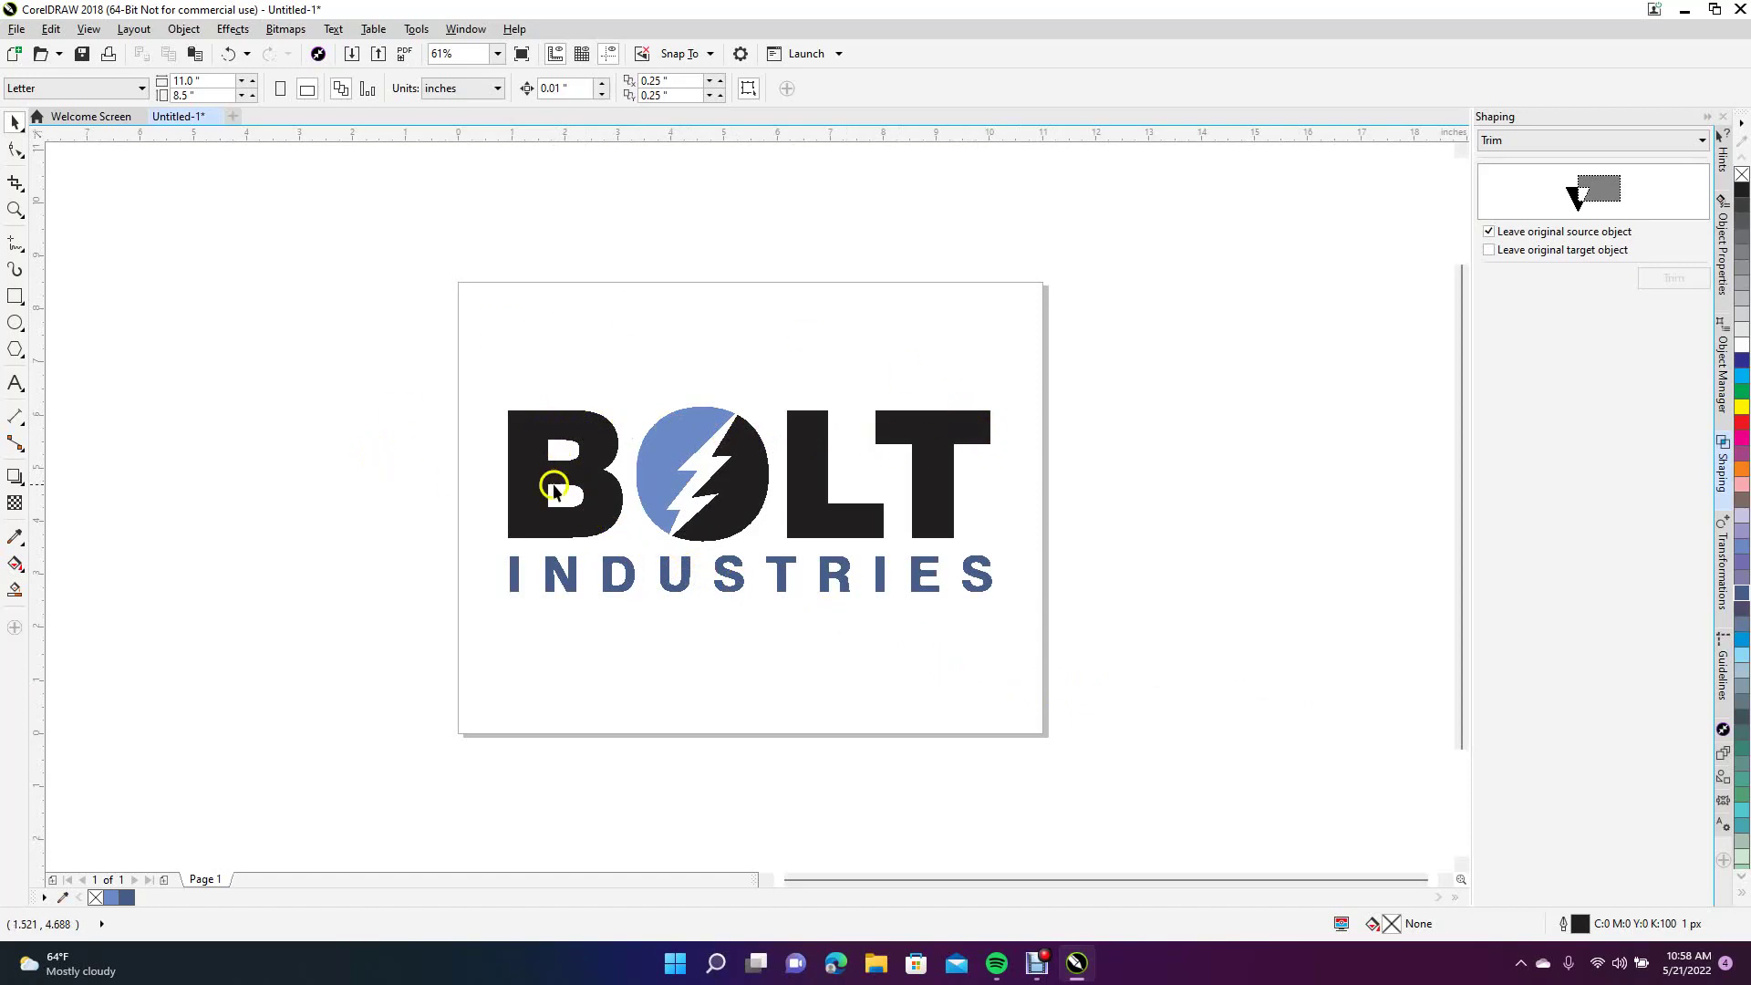
{"action": "left_click", "coordinate": [179, 30]}
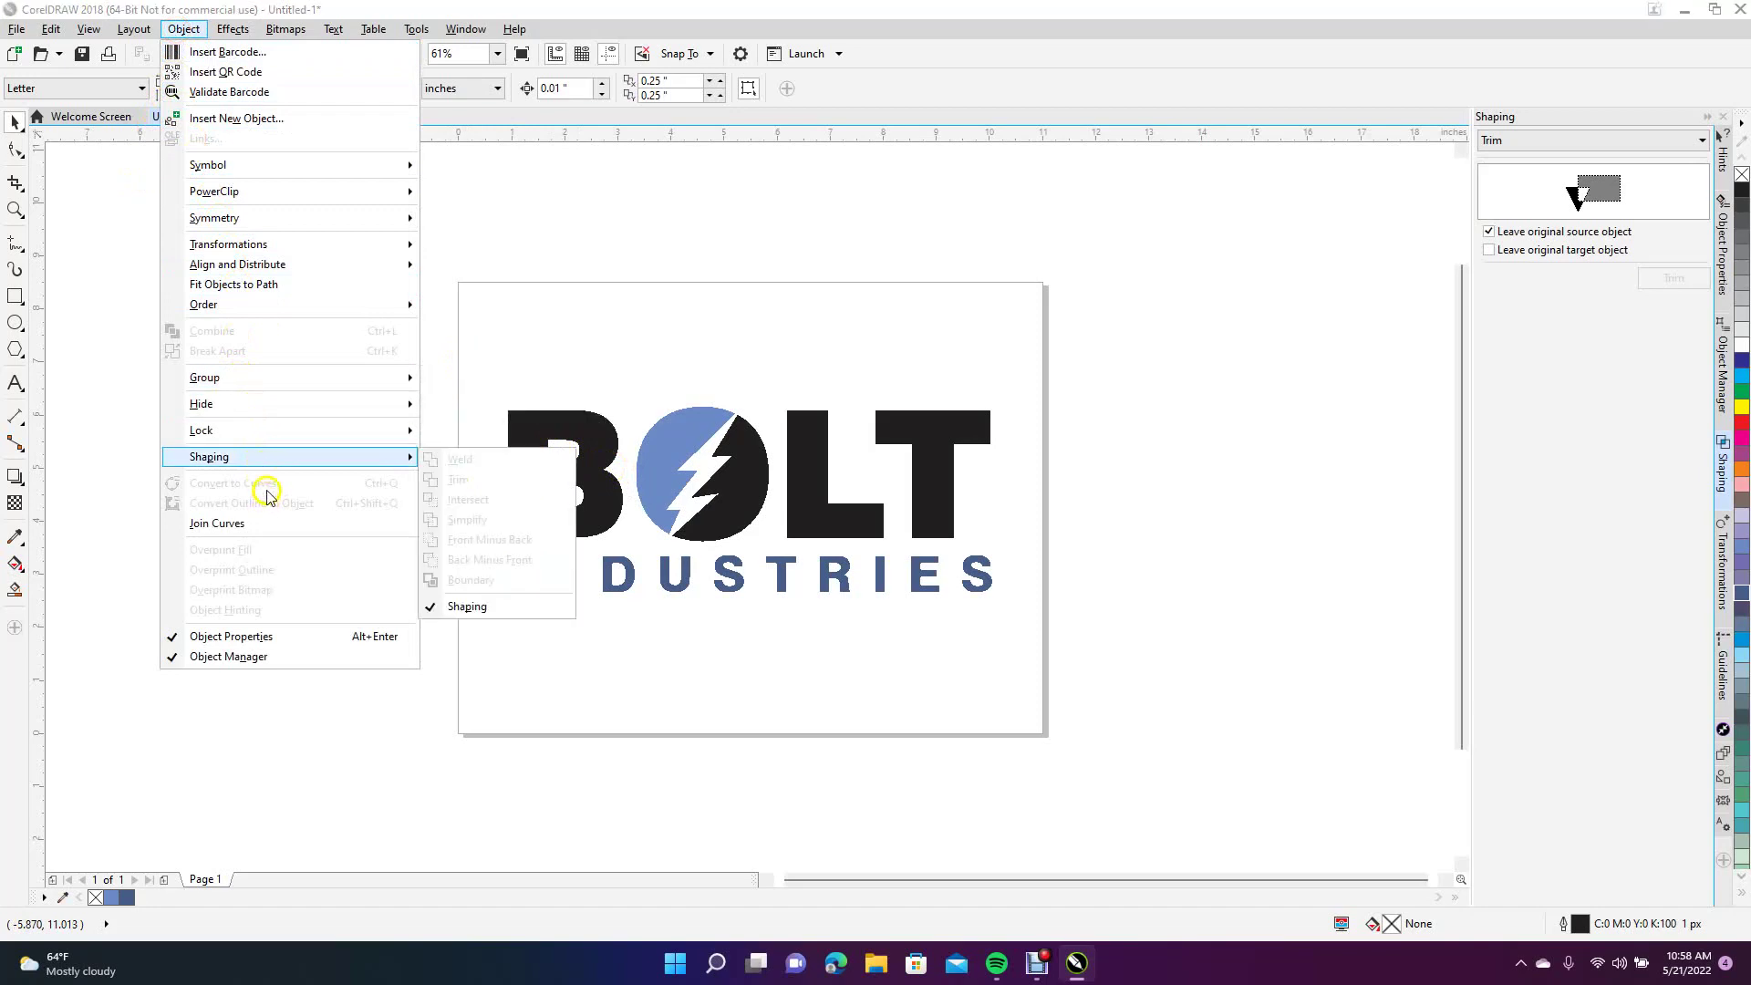
{"action": "left_click", "coordinate": [516, 306]}
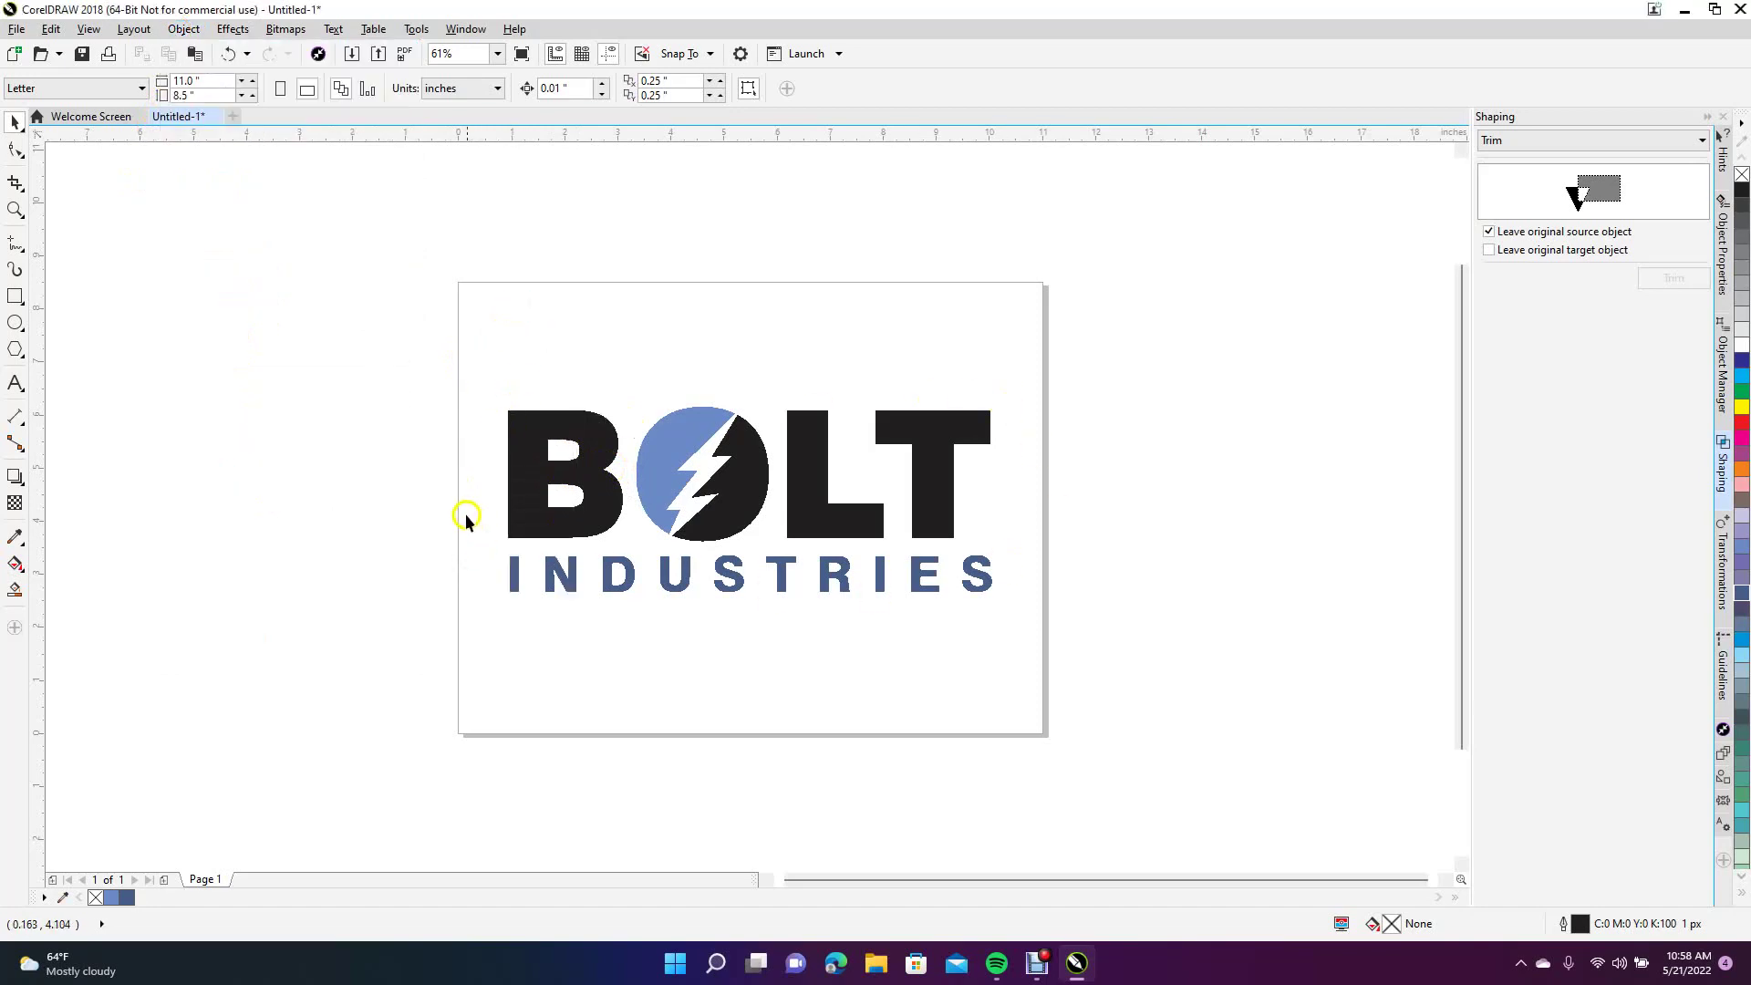